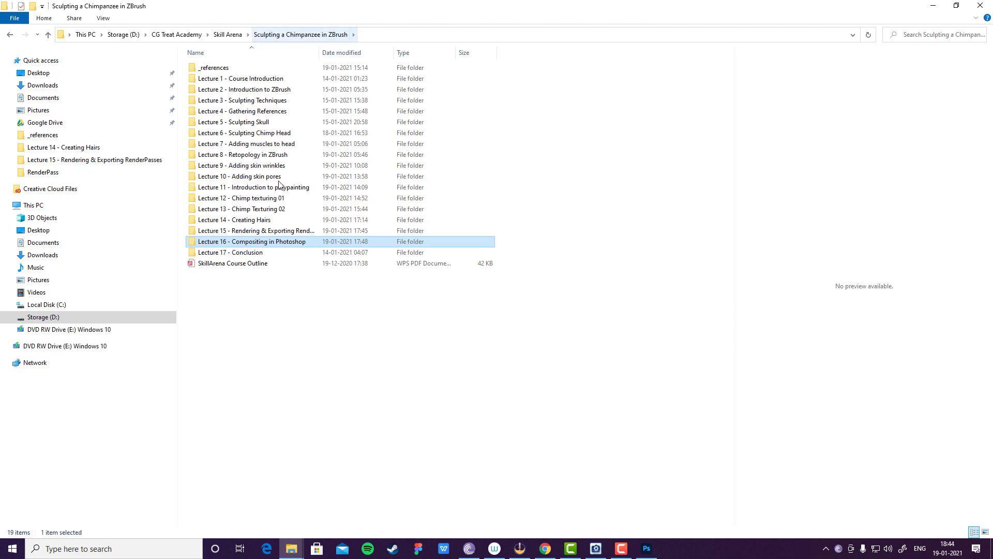
- Browse to the RenderPass folder of Lecture 15 with the exported render pass images and switch to Photoshop
double_click(238, 232)
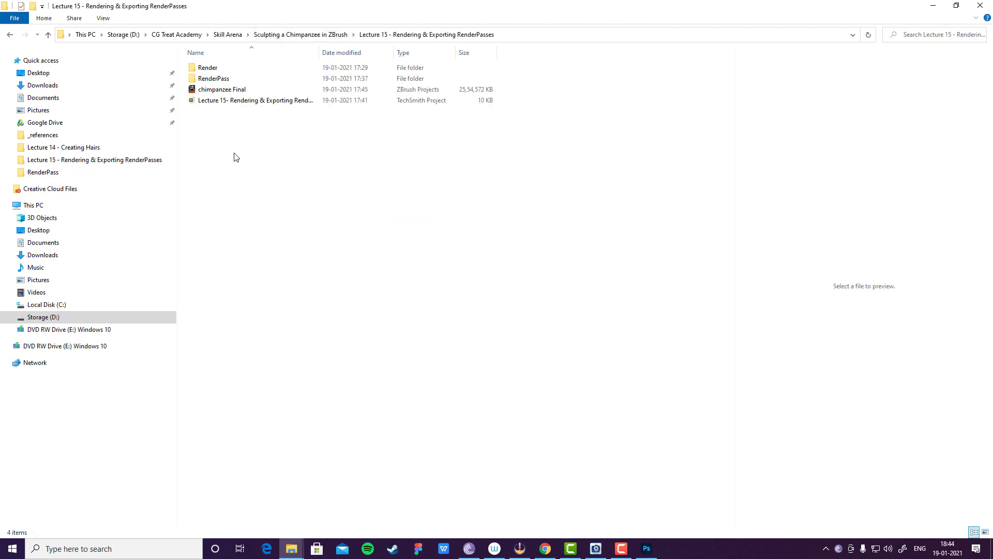
left_click(207, 81)
double_click(207, 80)
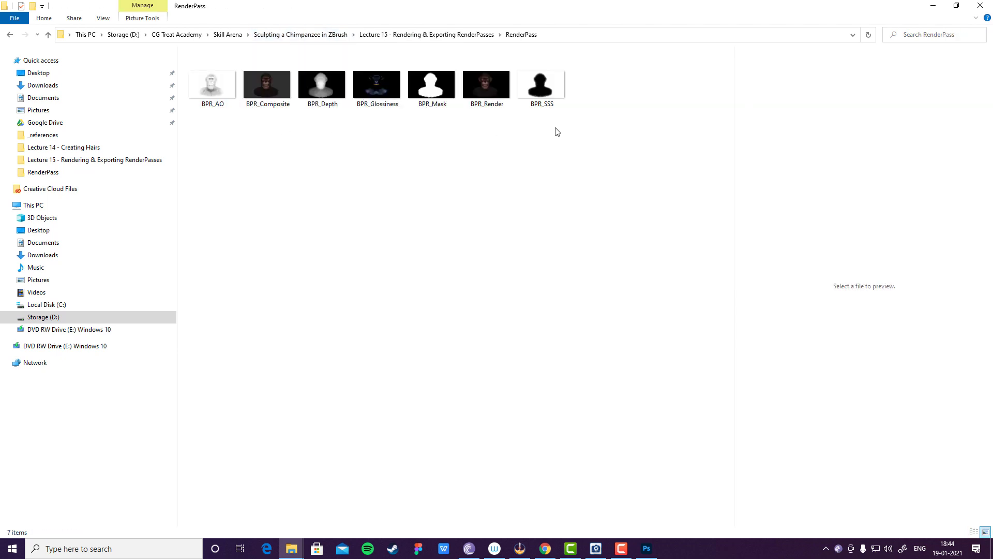
left_click_drag(558, 149, 527, 77)
key("alt+Tab")
key("alt+Tab")
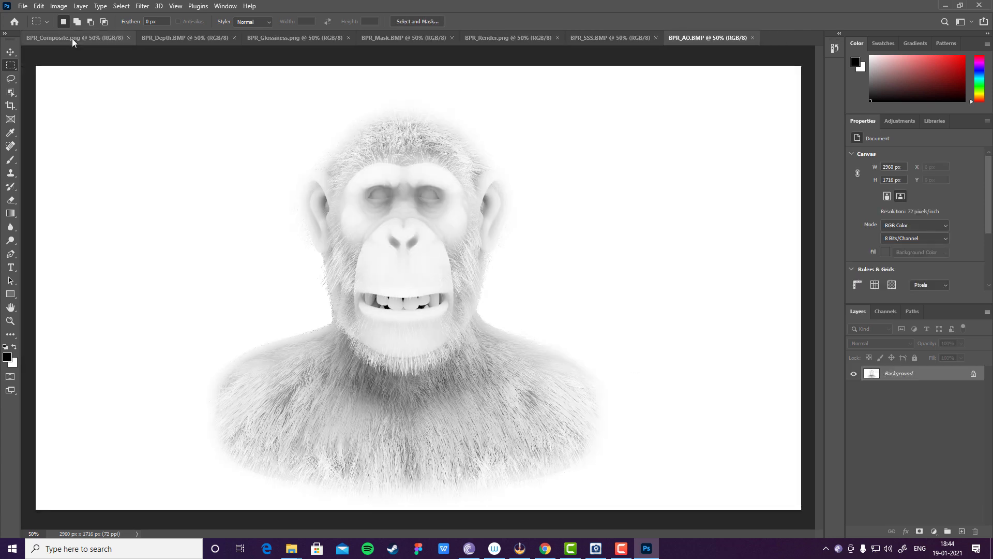
- Start saving the BPR_Composite image as a new file on the computer, in the "Lecture 16 - Compositing in Photoshop" folder
left_click(74, 36)
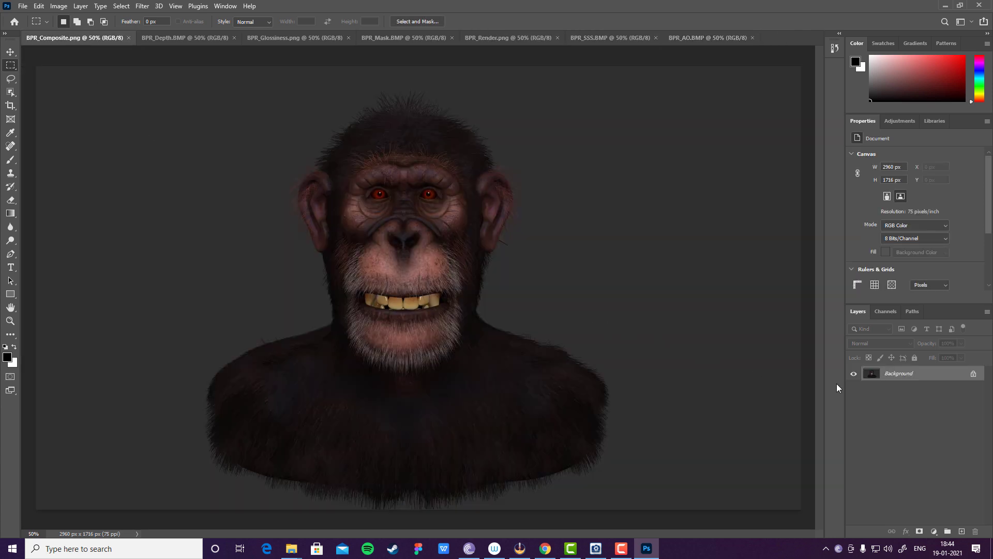
left_click(178, 39)
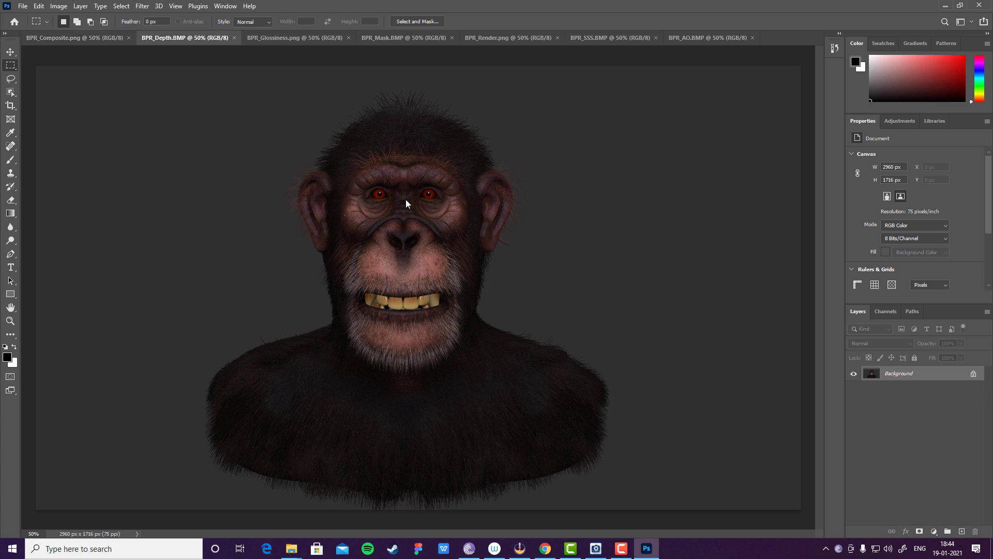
left_click(83, 38)
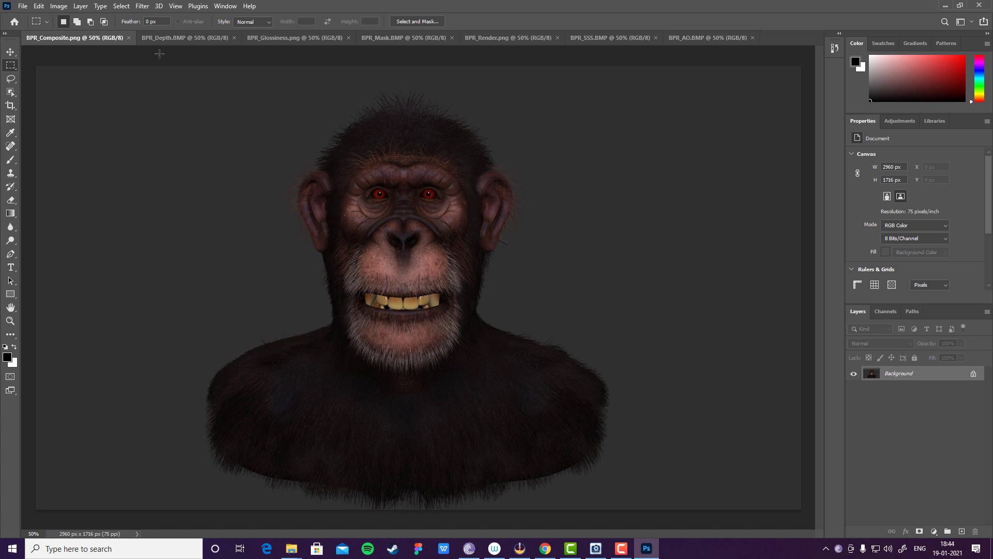
key("ctrl+shift+s")
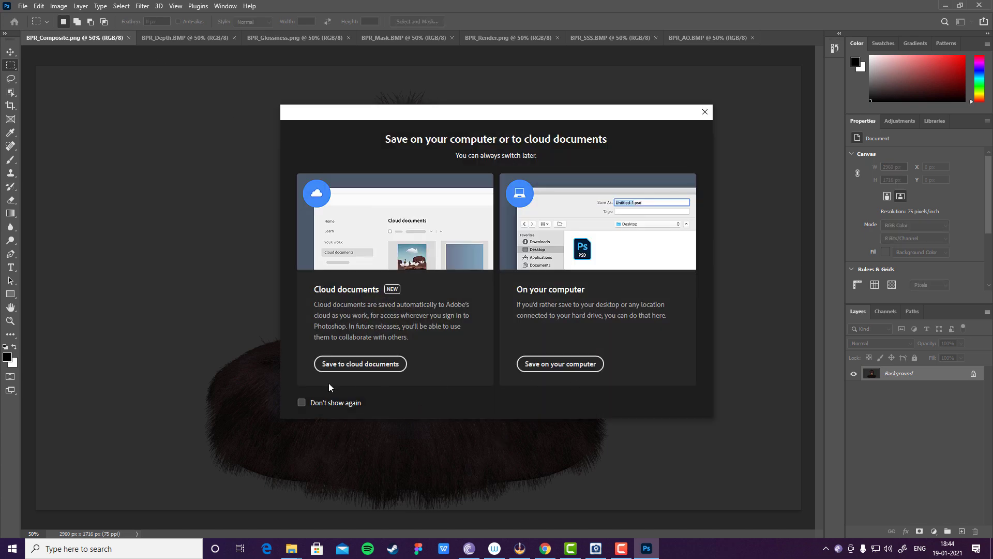
left_click(317, 402)
left_click(573, 367)
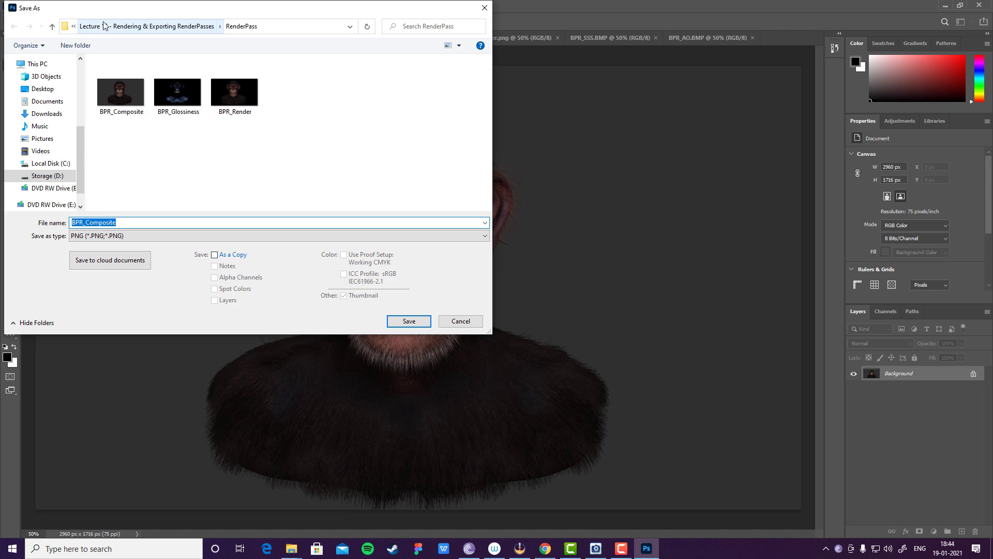
left_click(120, 27)
left_click(122, 27)
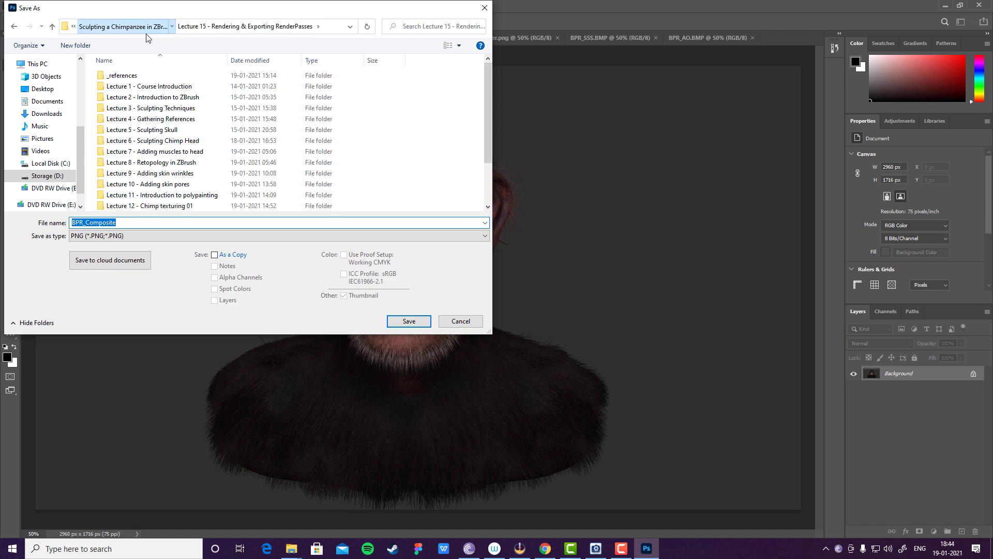
scroll(158, 165, "down", 2)
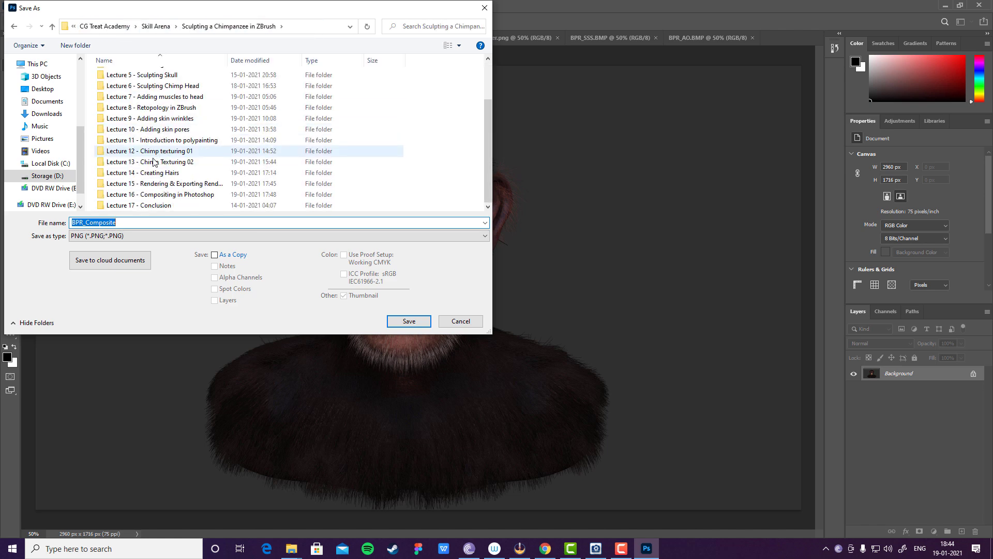
double_click(151, 196)
- Save the composite in Photoshop PSD format under the name "Chimpanzee Final Composition"
left_click(146, 234)
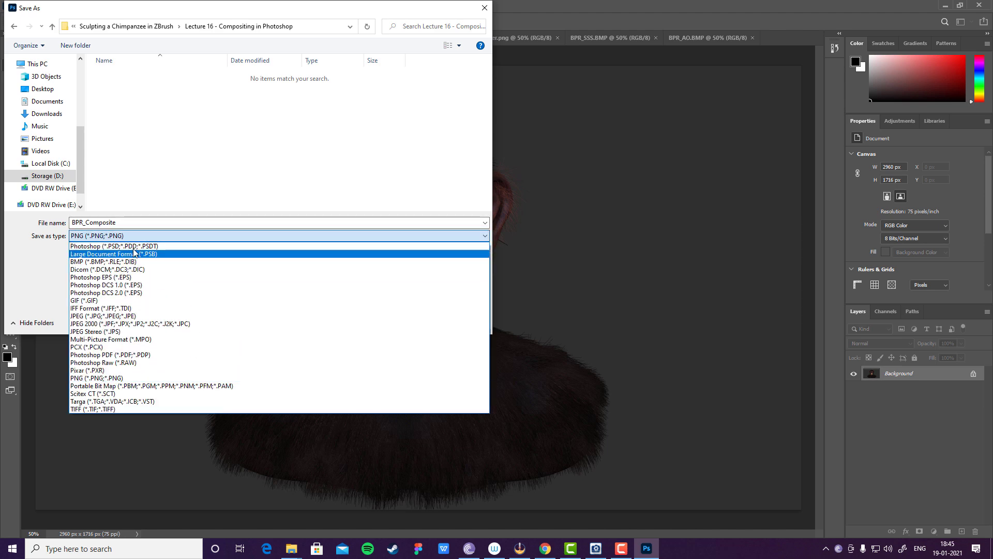
left_click(135, 245)
double_click(134, 223)
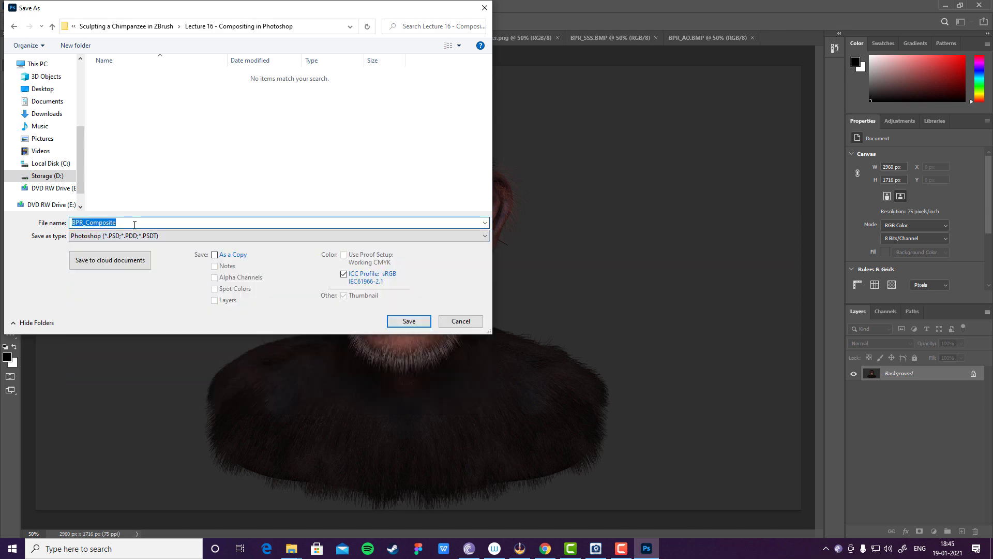
type("Chimpanzee")
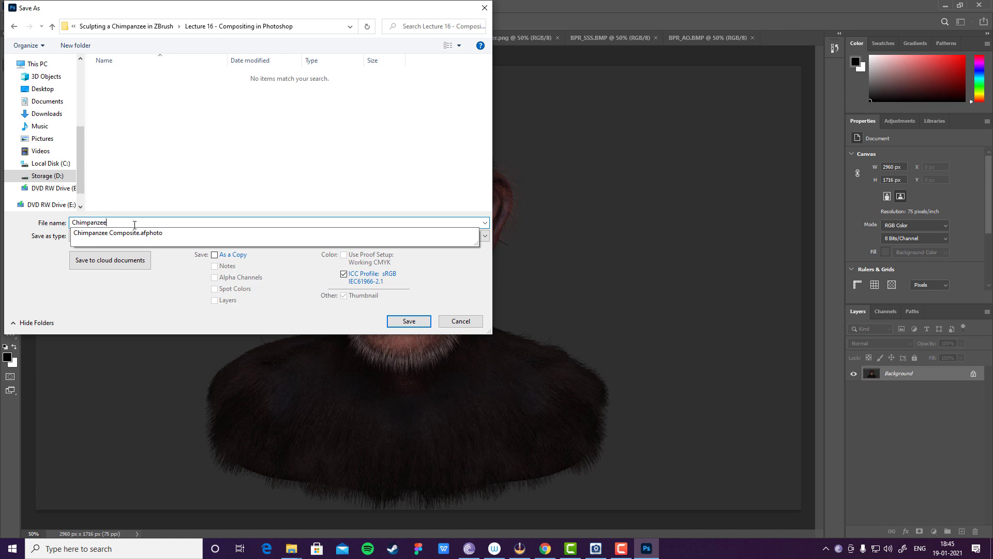
type(" Final Composition")
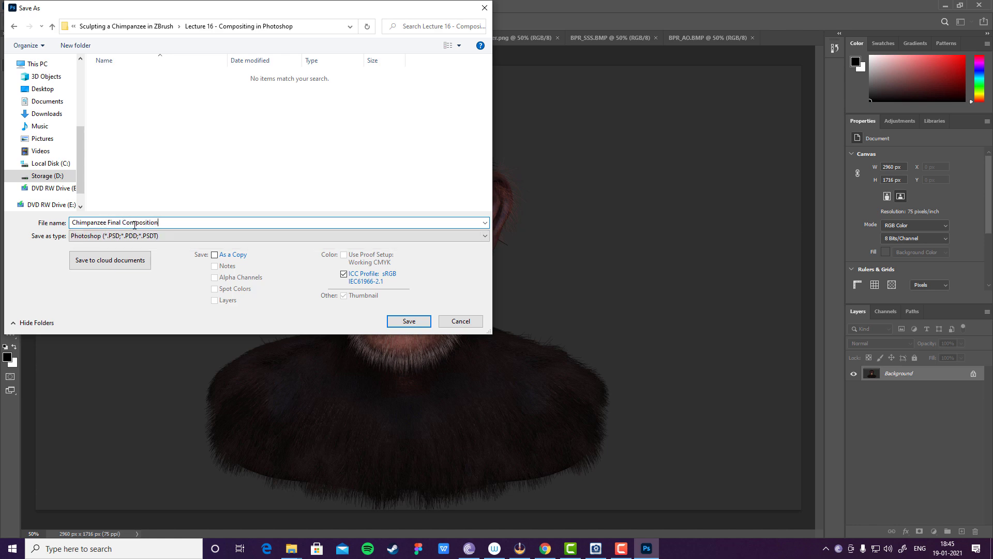
key("Return")
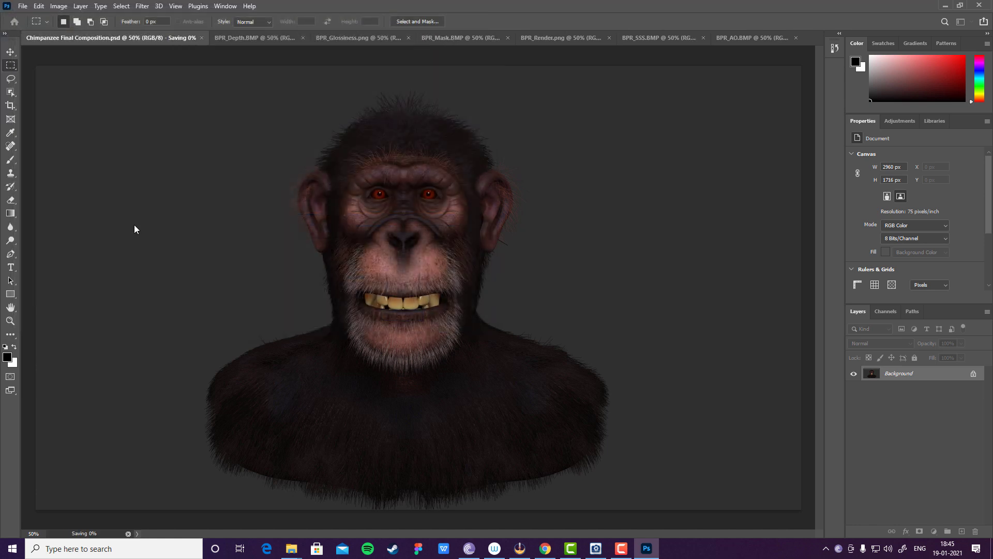
- Copy the whole BPR_Depth image into the Chimpanzee Final Composition document as a new layer and close the depth file
left_click(217, 36)
key("ctrl+a")
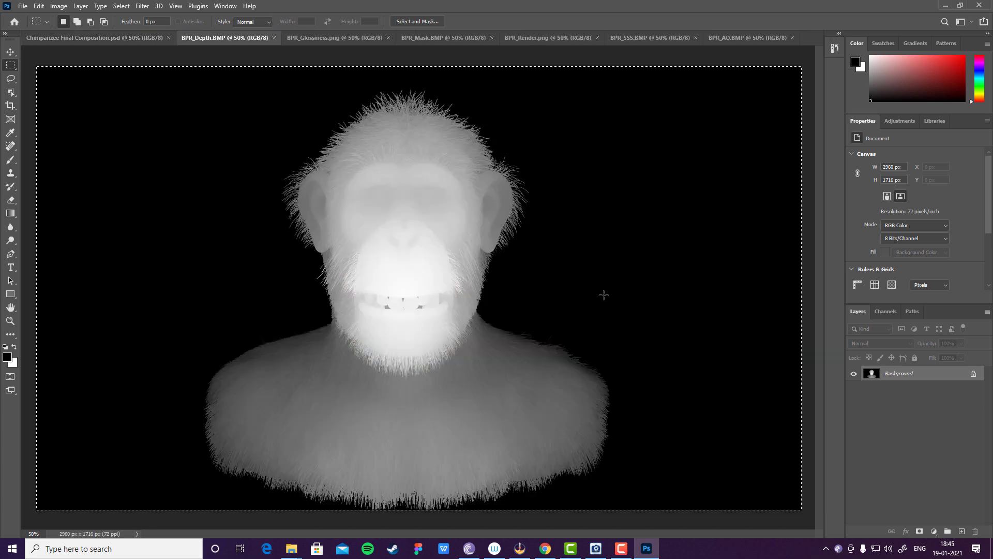
left_click(104, 38)
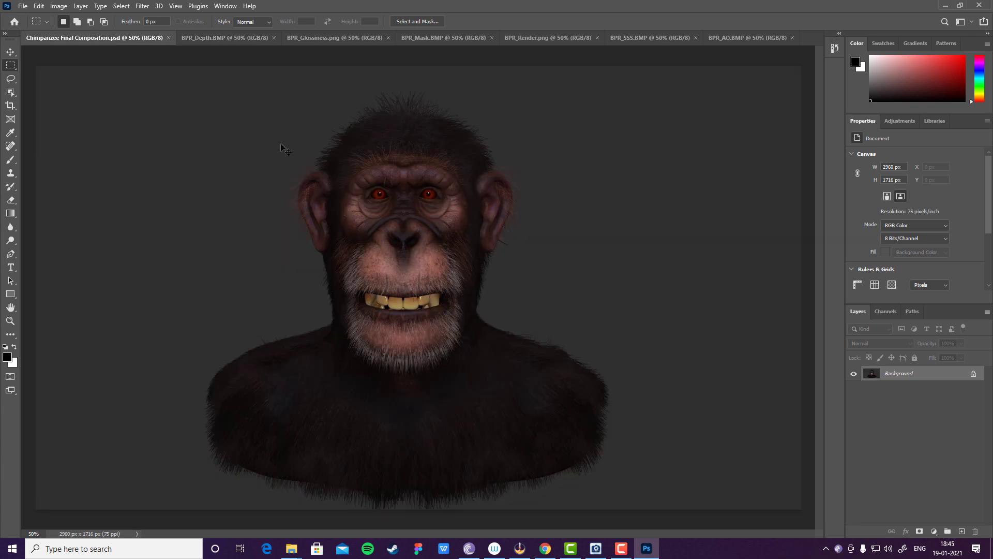
key("ctrl+v")
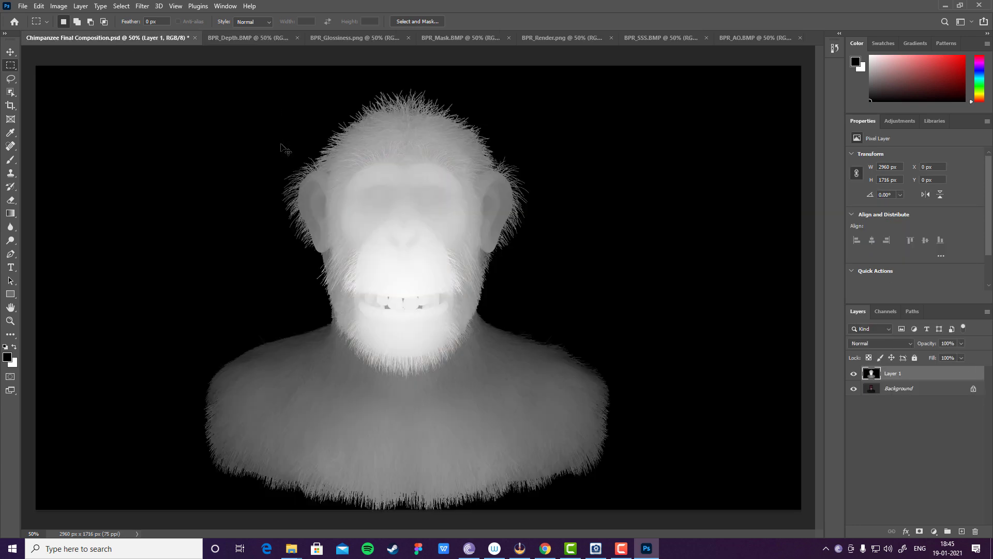
left_click(249, 39)
left_click(298, 38)
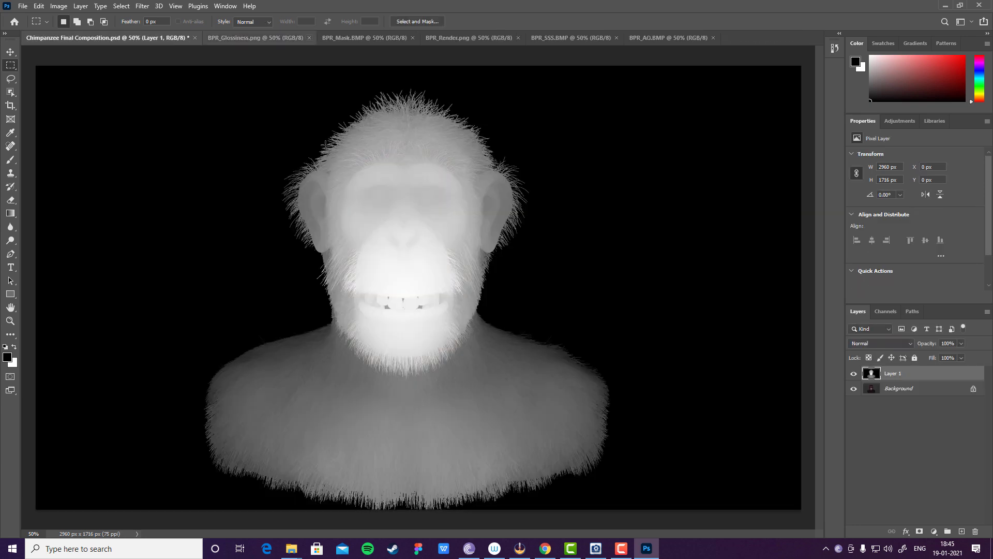
- Copy the whole BPR_Glossiness image into the Chimpanzee Final Composition document as a new layer and close the glossiness file
left_click(258, 38)
key("ctrl+a")
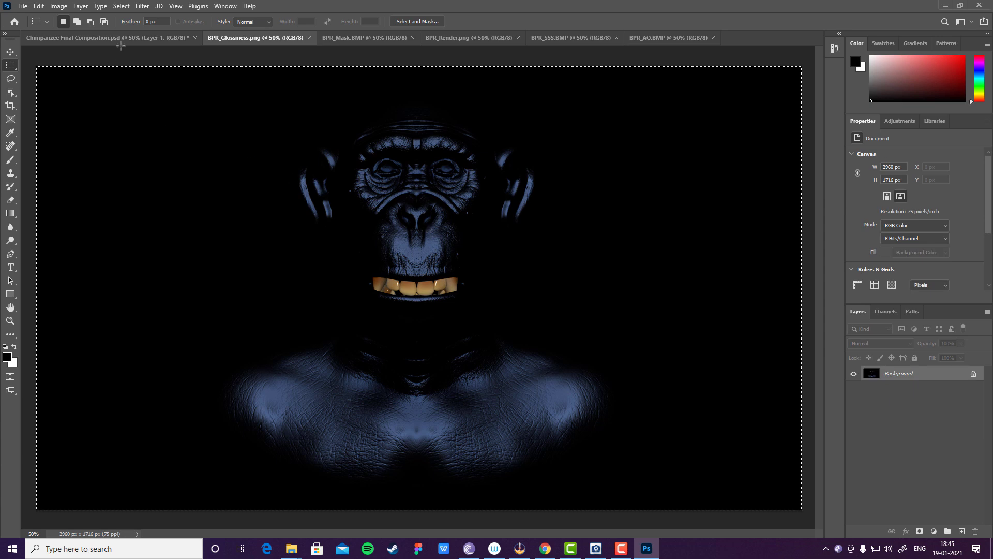
key("ctrl+c")
left_click(123, 40)
key("ctrl+v")
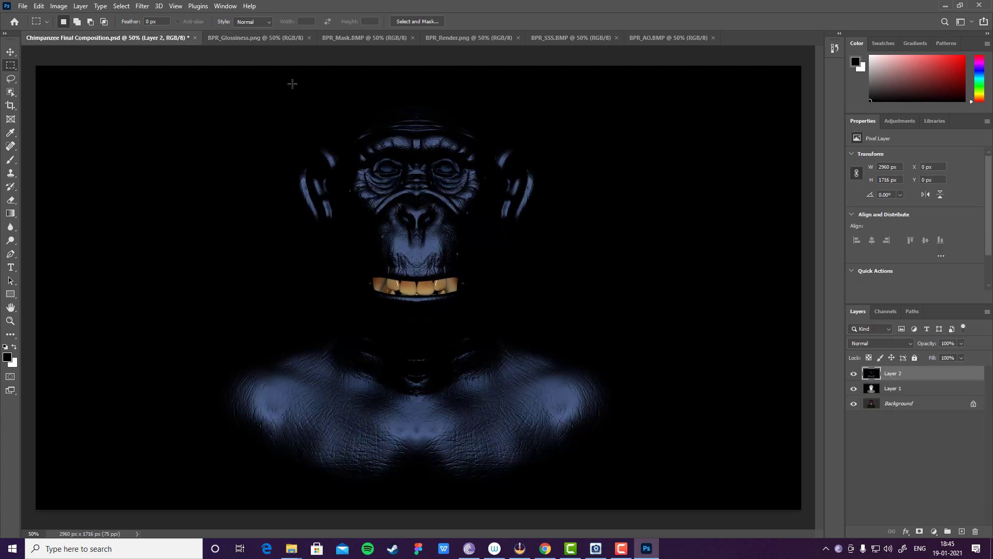
left_click(267, 38)
left_click(309, 38)
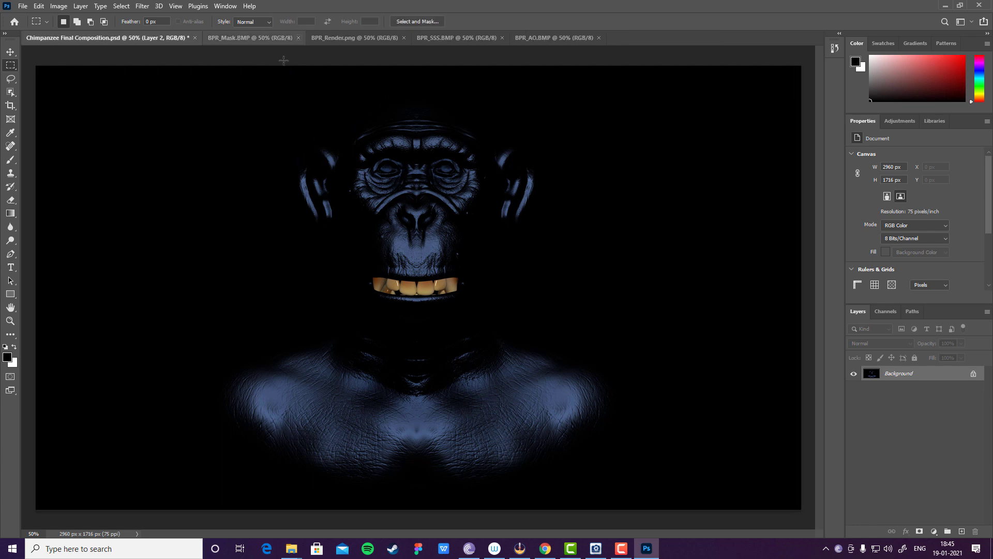
- Copy the whole BPR_Mask image into the Chimpanzee Final Composition document as a new layer and close the mask file
left_click(282, 38)
key("ctrl+a")
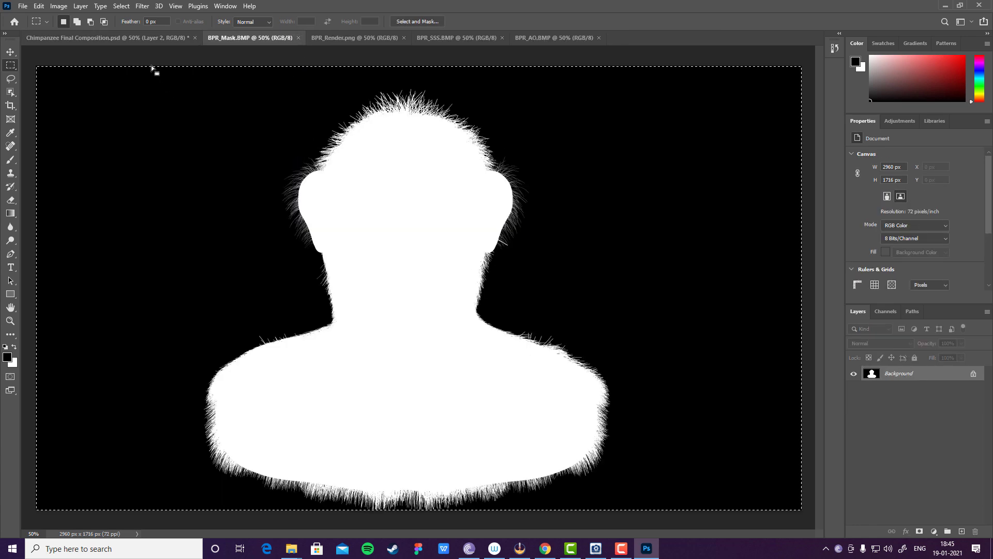
key("ctrl+c")
left_click(132, 36)
key("ctrl+v")
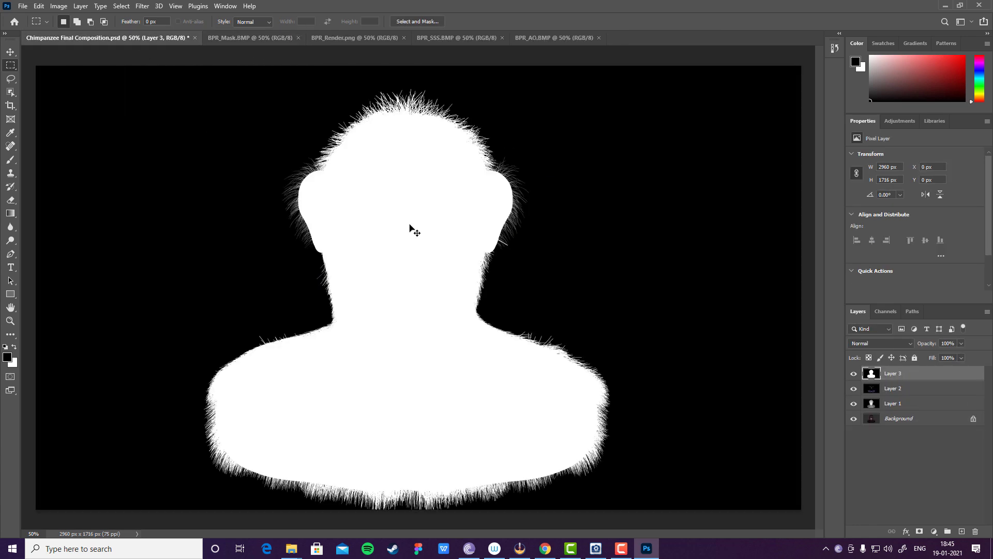
left_click(231, 38)
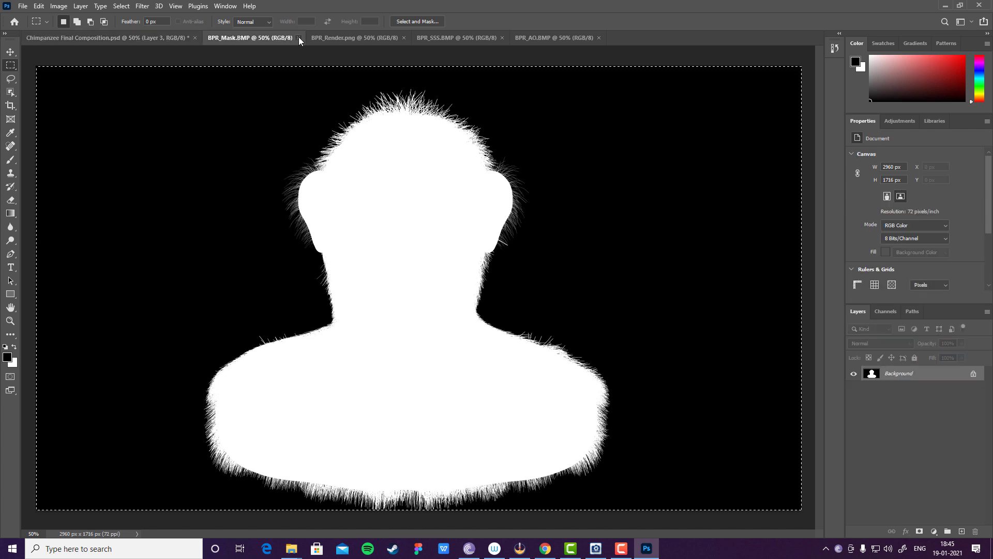
left_click(298, 37)
- Copy the whole BPR_Render image into the Chimpanzee Final Composition document as a new layer and close the render file
left_click(251, 38)
key("ctrl+a")
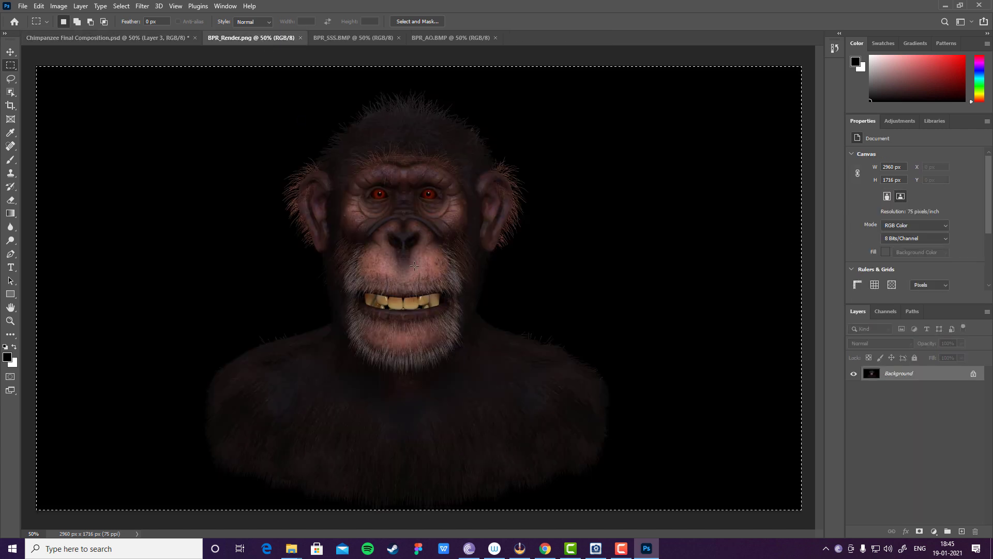
key("ctrl+c")
left_click(129, 38)
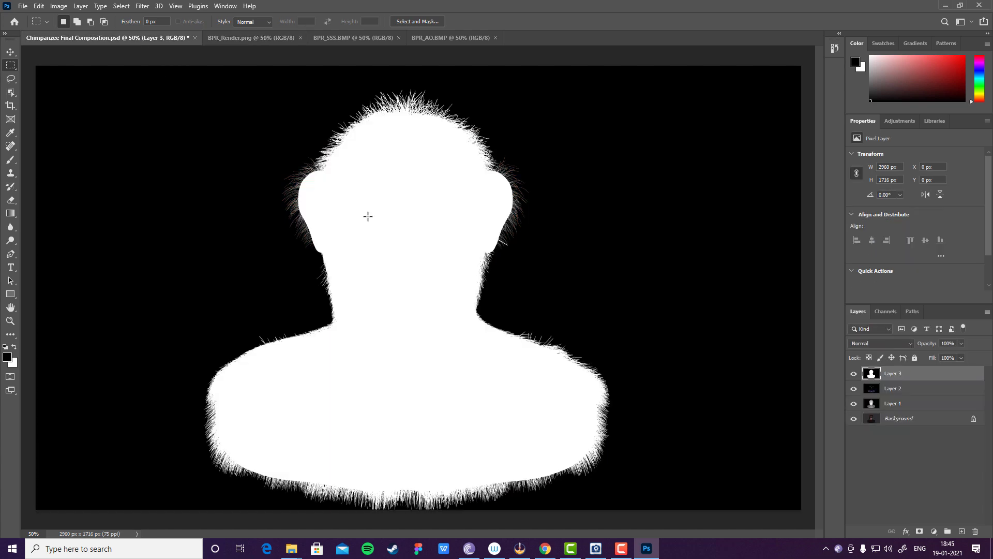
key("ctrl+v")
left_click(291, 39)
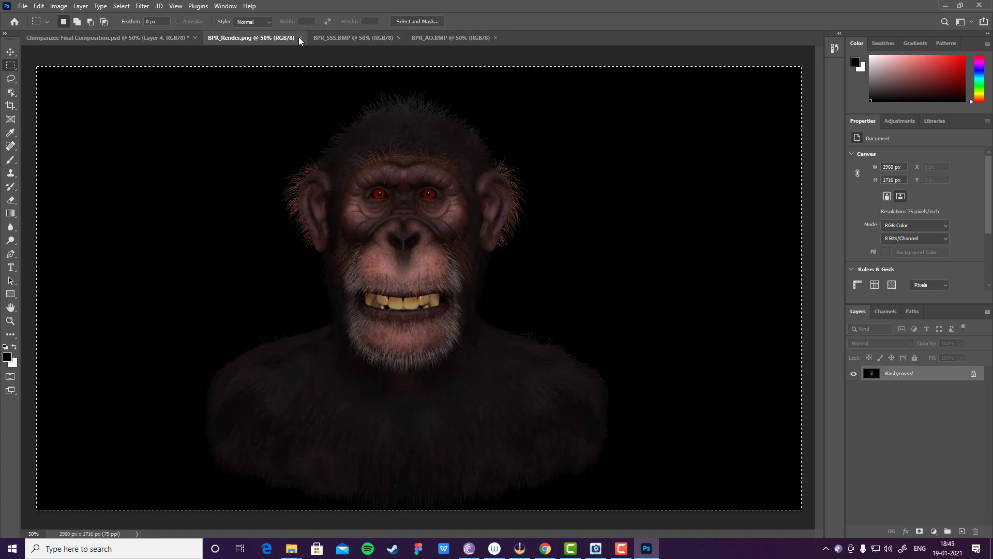
left_click(300, 38)
- Copy the whole BPR_SSS image into the Chimpanzee Final Composition document as a new layer
left_click(244, 37)
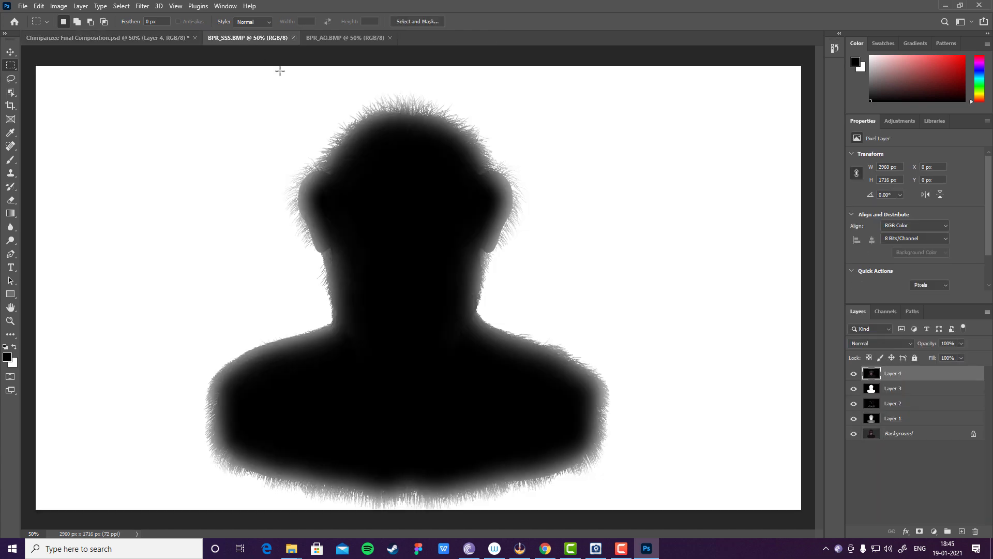
left_click(128, 38)
key("ctrl+v")
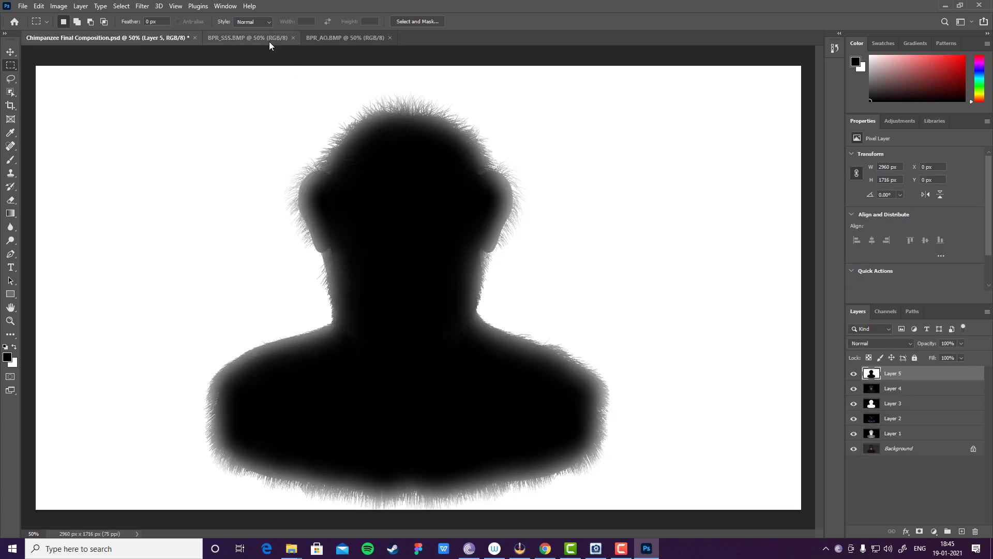
- Copy the whole BPR_AO image into the Chimpanzee Final Composition document as a new layer
left_click(345, 37)
key("ctrl+a")
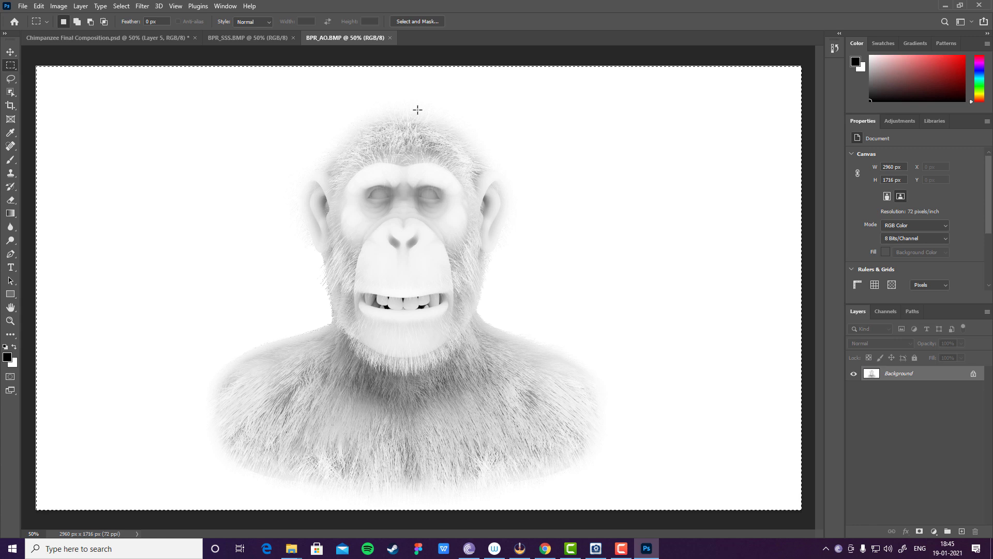
key("ctrl+c")
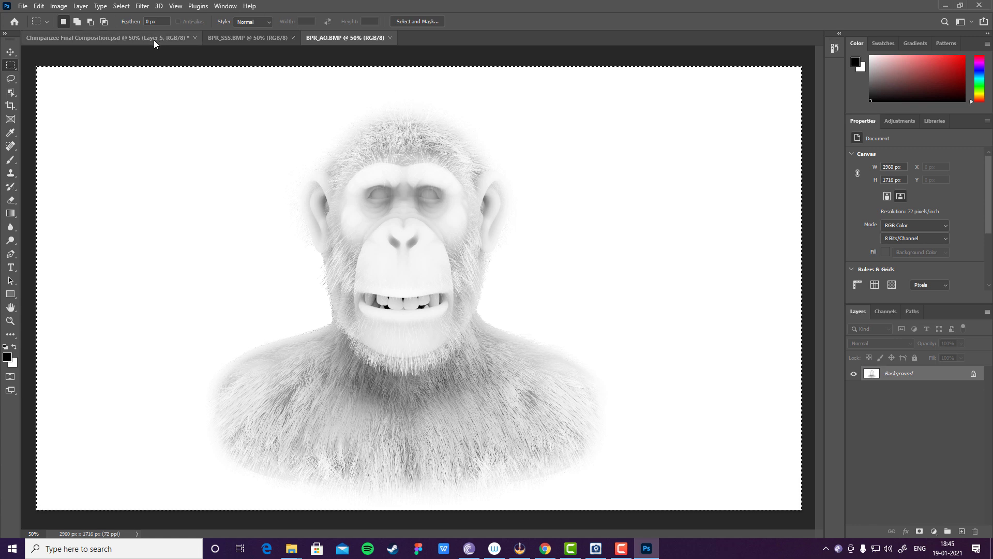
left_click(154, 38)
key("ctrl+v")
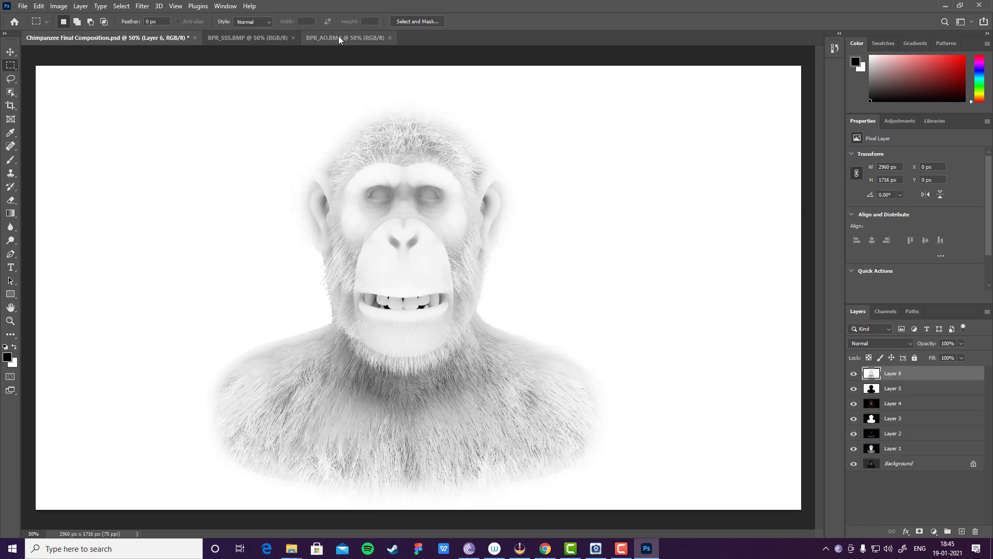
- Close the BPR_SSS and BPR_AO source images, leaving only the composition document open
left_click(256, 41)
left_click(292, 38)
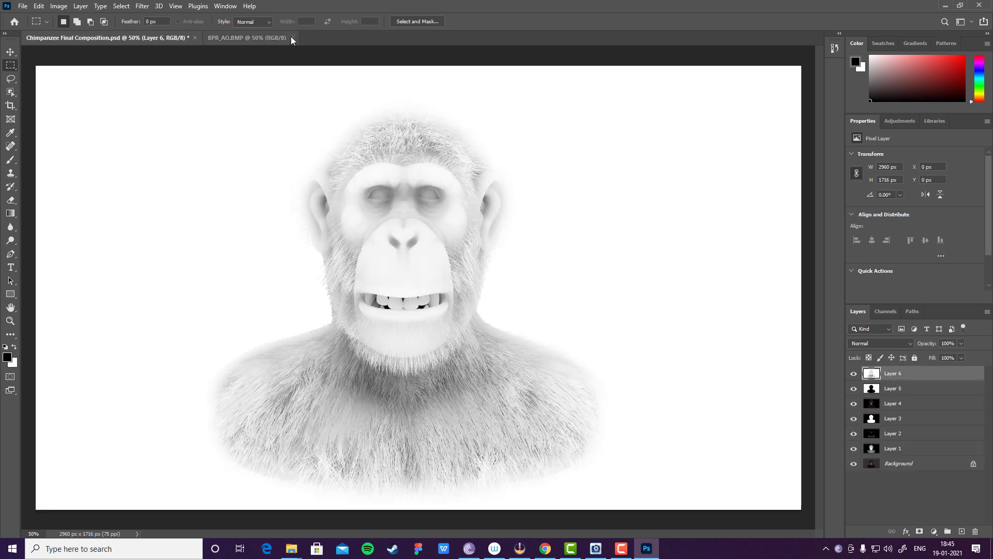
left_click(291, 37)
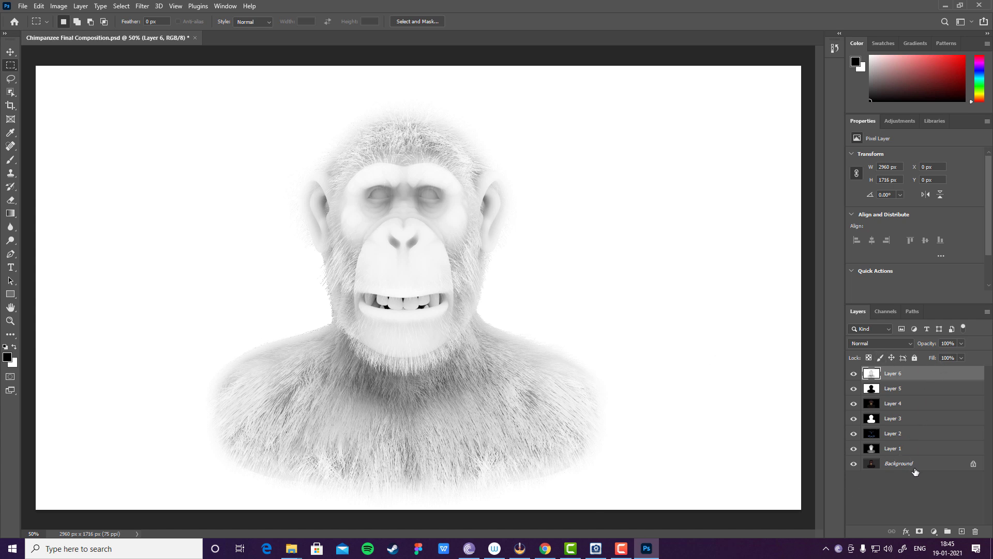
- Convert the locked Background into a regular layer with the name Layer 0 and select it
double_click(951, 469)
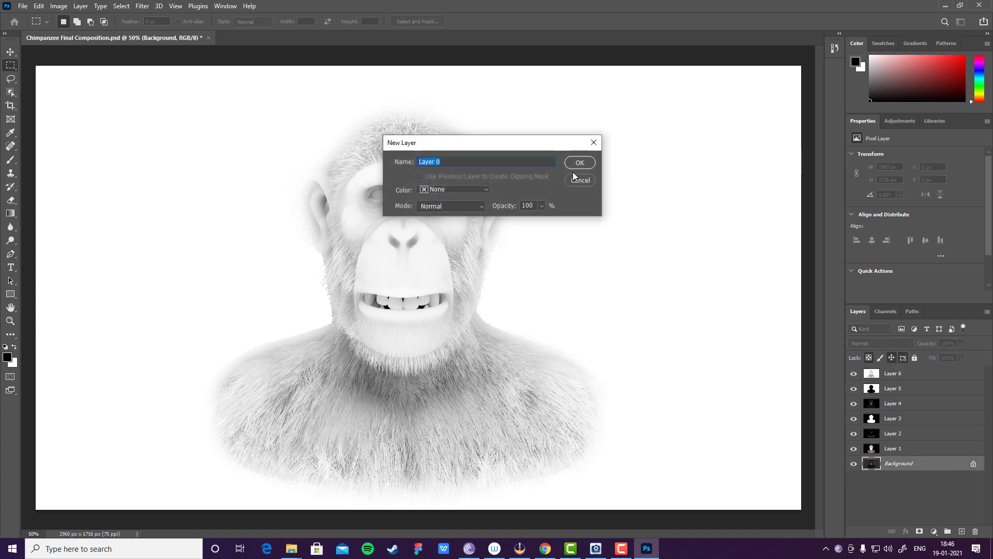
left_click(576, 164)
left_click(926, 485)
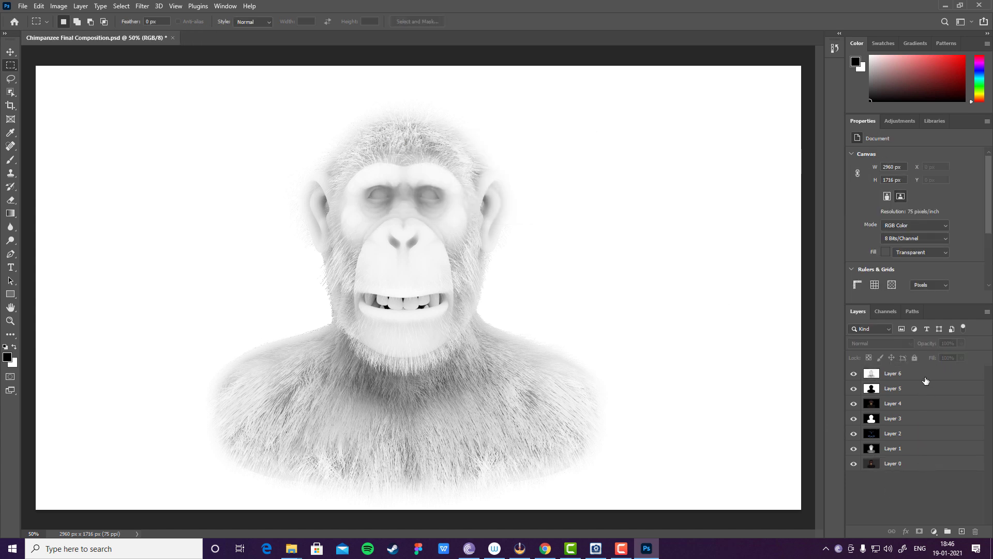
left_click(902, 378)
left_click(871, 466)
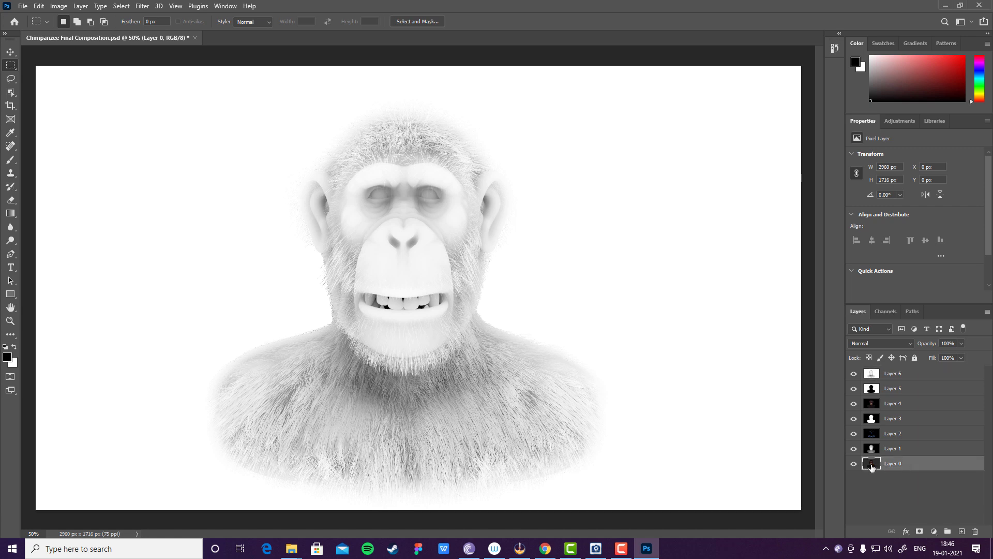
- Enlarge the layer thumbnails to the medium size and set their contents to Layer Bounds
left_click(988, 312)
left_click(906, 507)
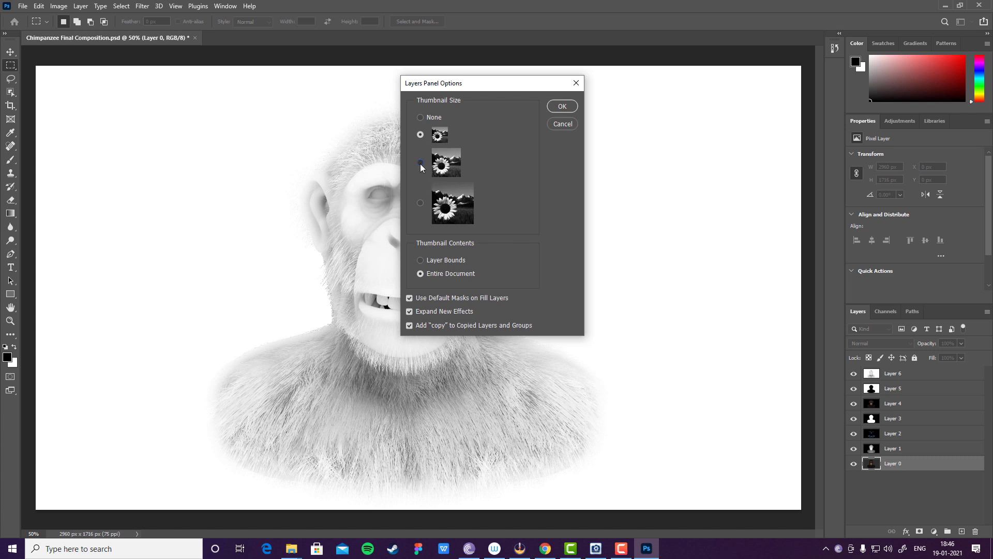
left_click(428, 259)
left_click(561, 107)
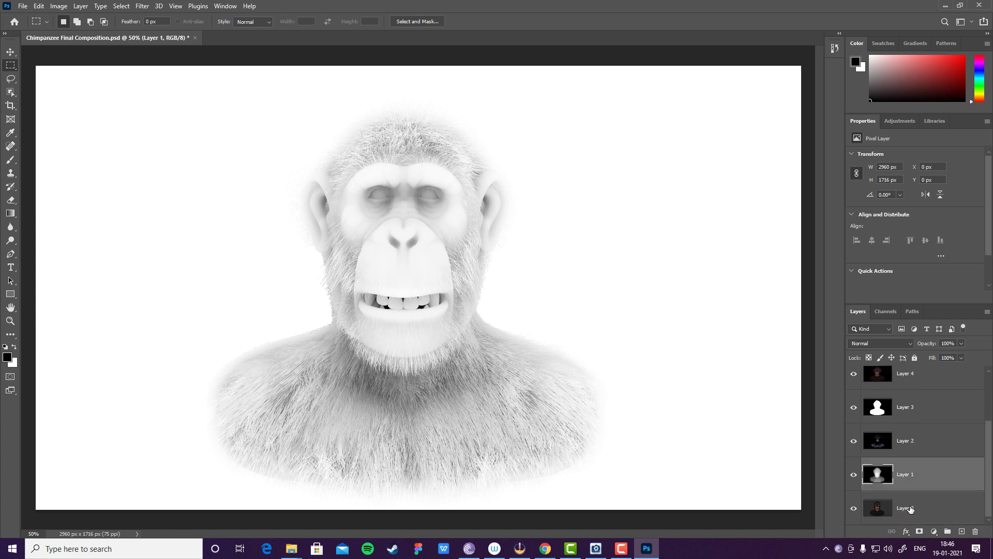
- Group all seven render-pass layers and name the group Final Composition
scroll(908, 439, "up", 4)
left_click(914, 393, "shift")
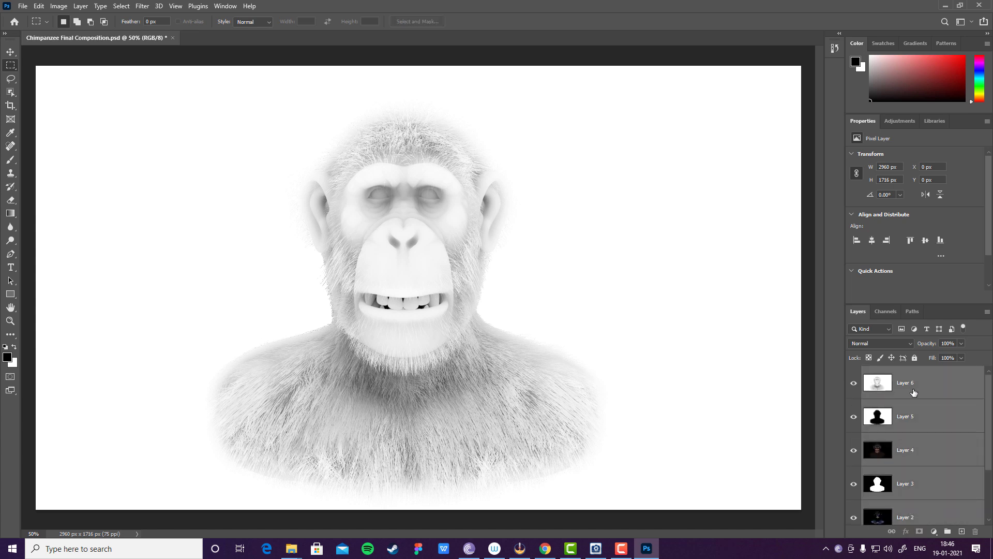
key("ctrl+g")
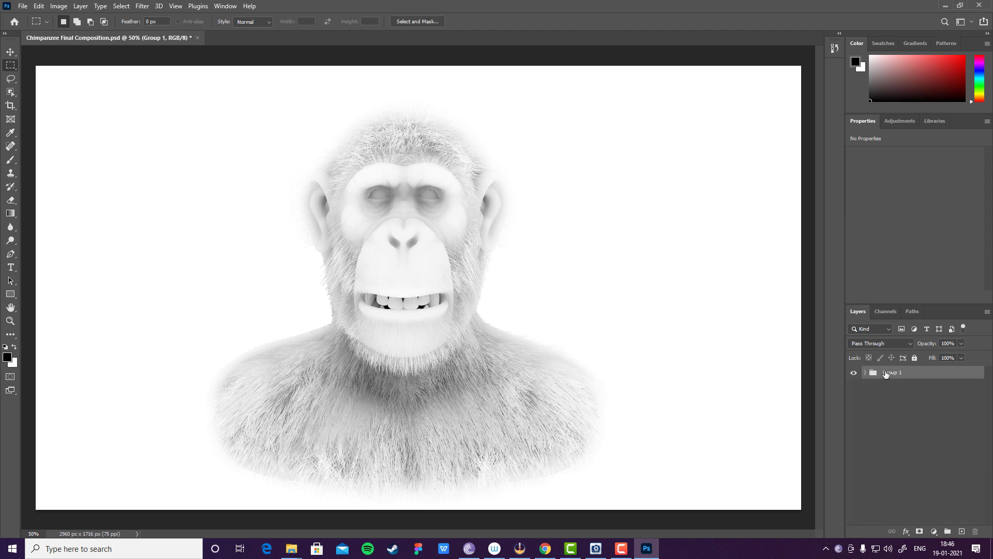
double_click(886, 373)
type("Final Composition")
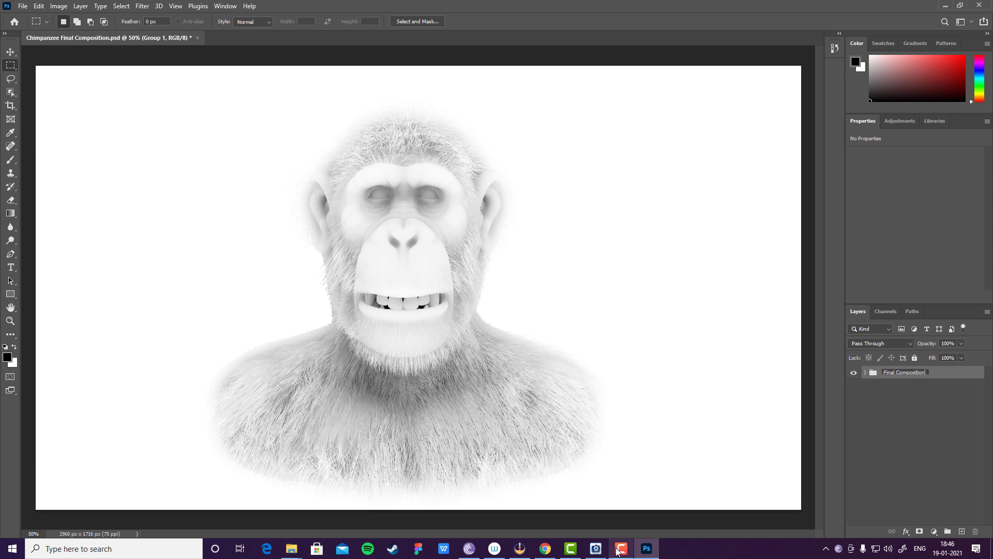
left_click(925, 419)
- Expand the Final Composition group and hide Layer 6, Layer 5 and Layer 4, exposing the white silhouette of Layer 3
left_click(866, 372)
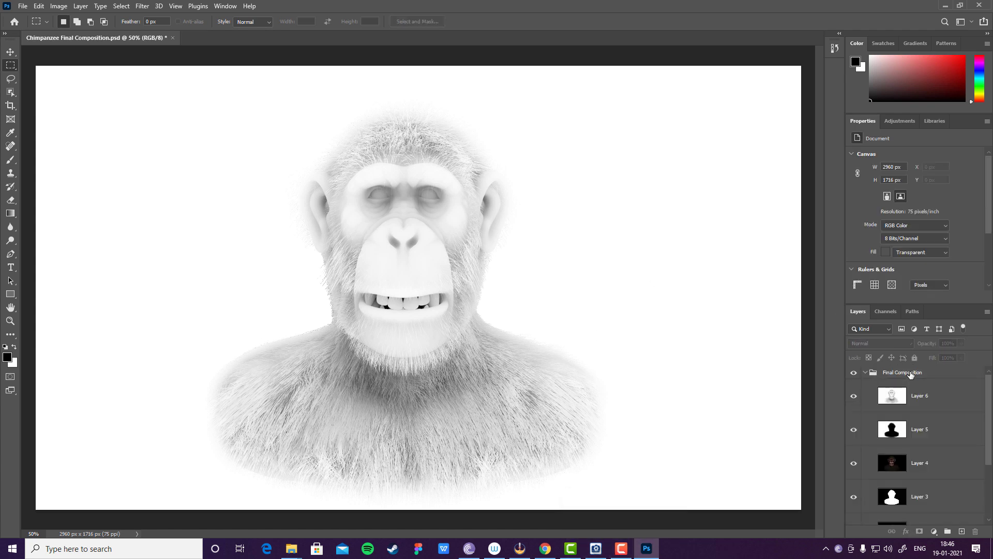
left_click(895, 430)
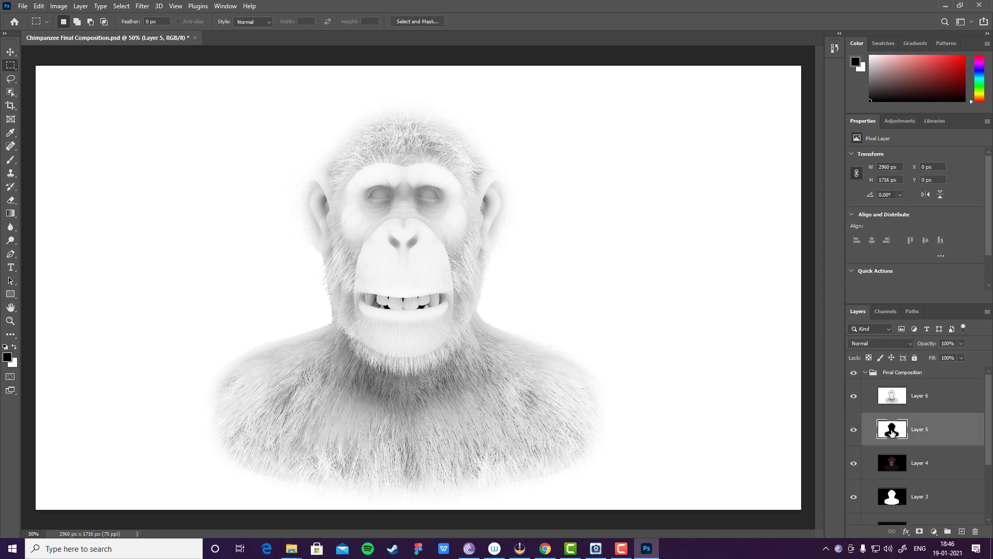
left_click(858, 398)
scroll(869, 466, "down", 1)
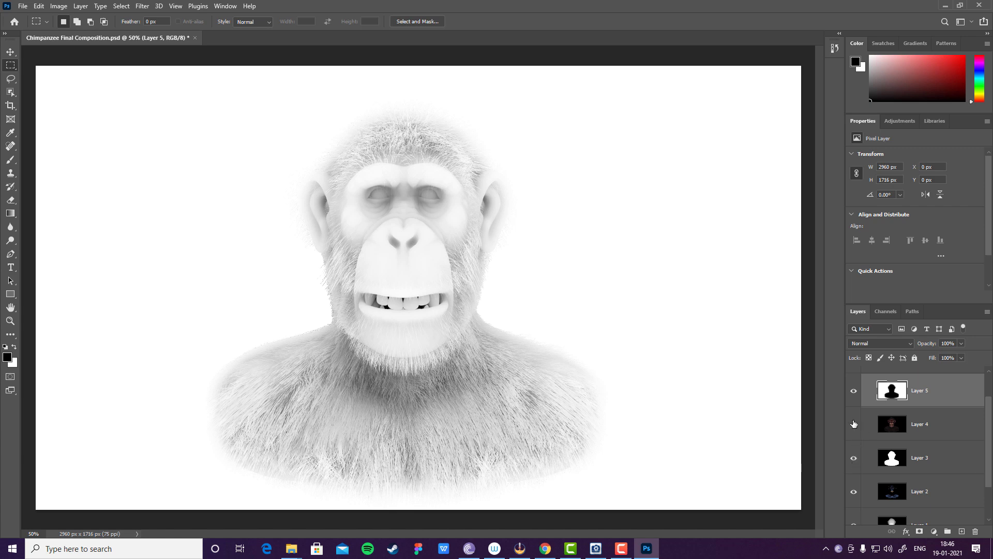
left_click(854, 391)
scroll(856, 393, "up", 1)
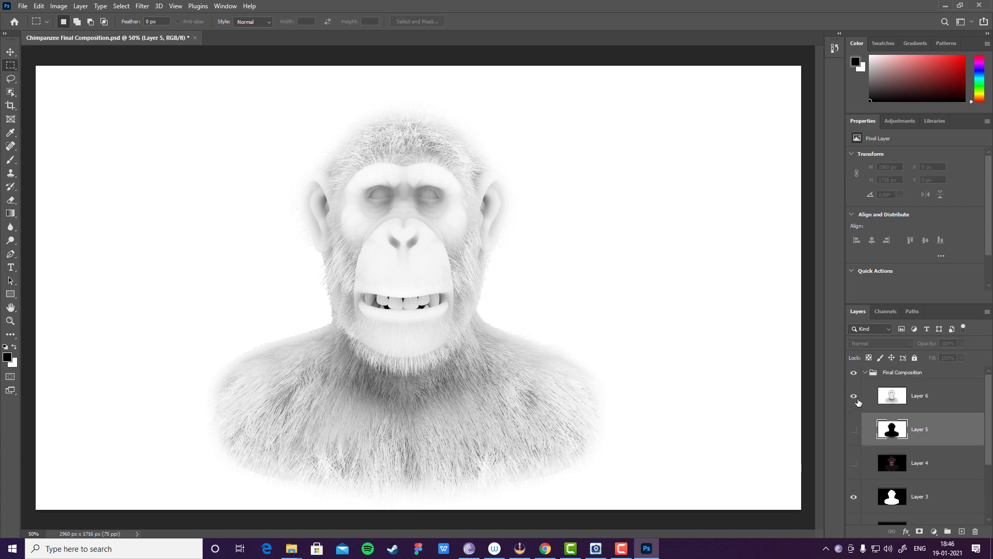
left_click(854, 397)
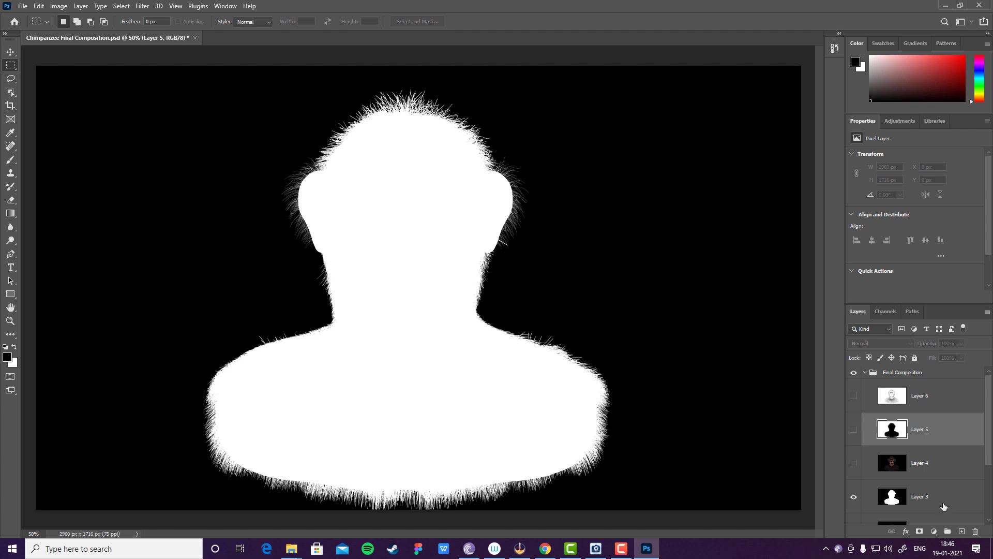
- With Layer 3 active, load the Red channel's white silhouette as a selection
left_click(940, 502)
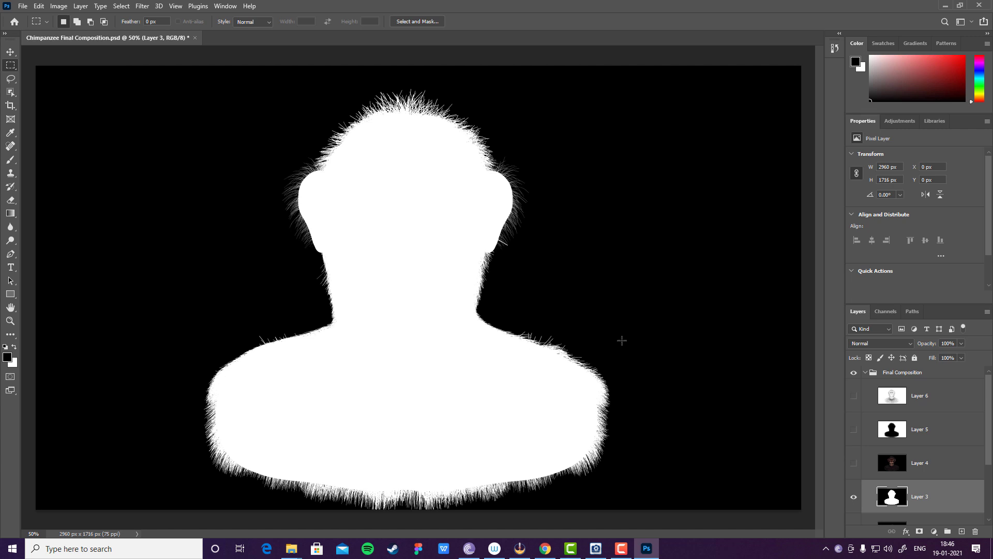
left_click(890, 312)
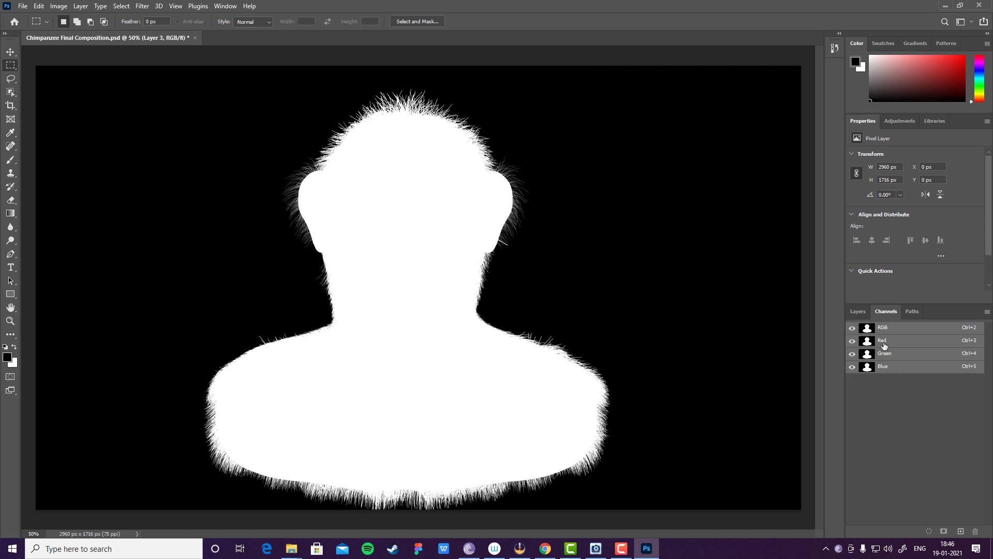
left_click(867, 340, "ctrl")
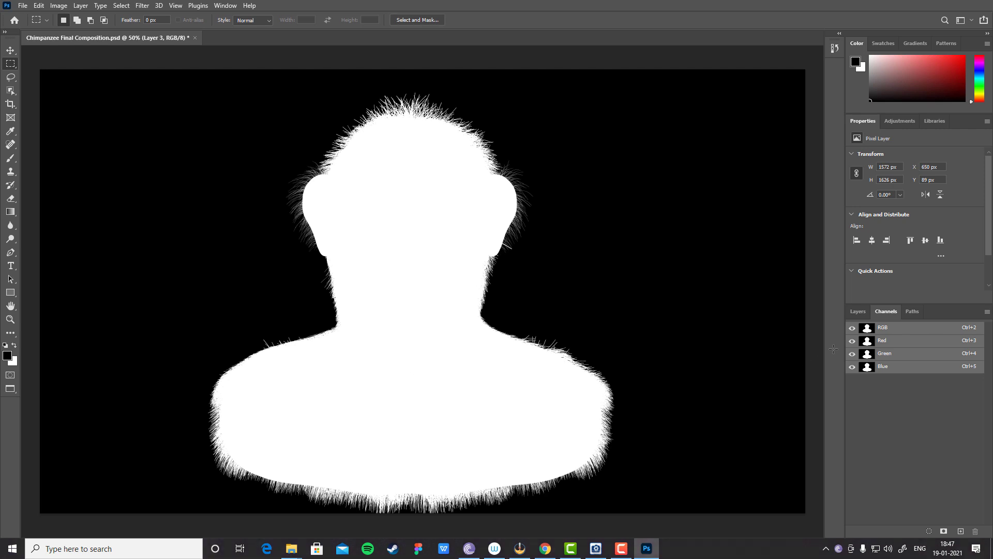
- Change to full screen mode with the menu bar and make the Final Composition group the active layer
key("f")
scroll(687, 363, "left", 2)
scroll(651, 365, "right", 17)
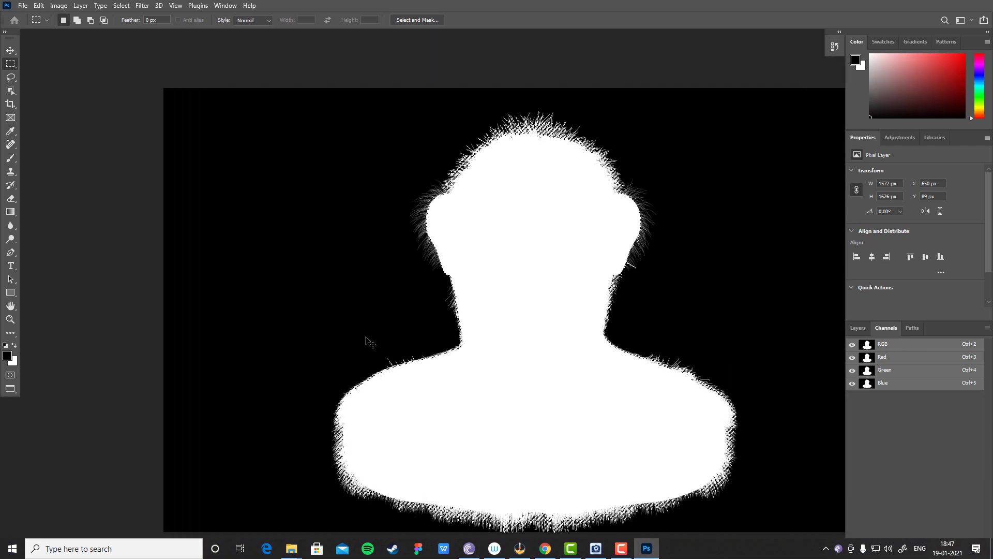
left_click(863, 327)
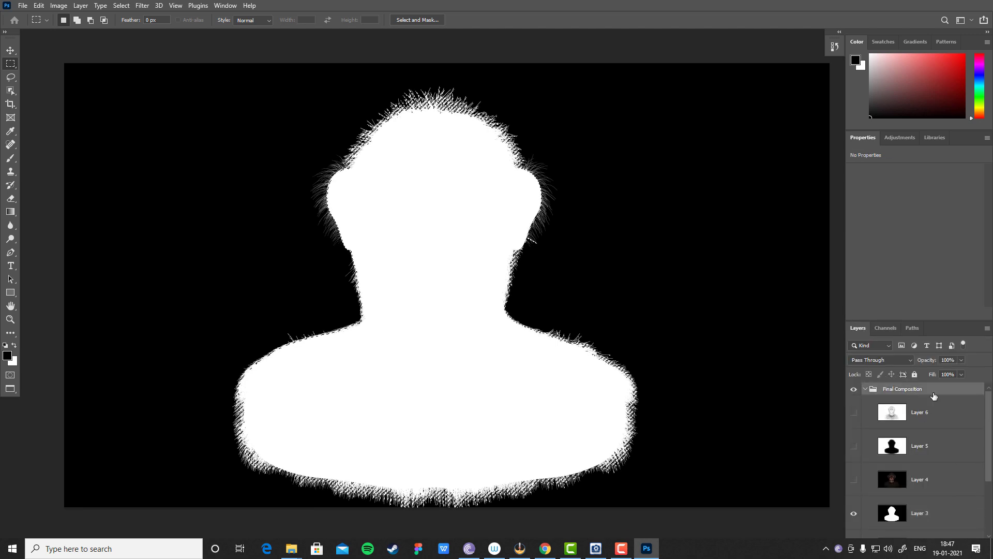
- Float and lengthen the Layers panel to show every layer, and float the Properties group beside it collapsed to icons
left_click_drag(930, 321, 901, 202)
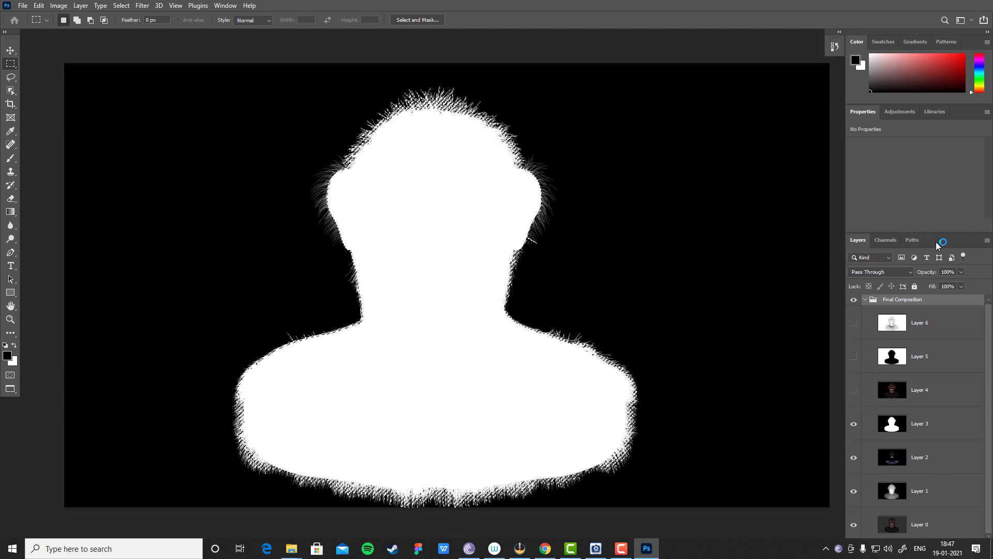
left_click_drag(938, 245, 935, 157)
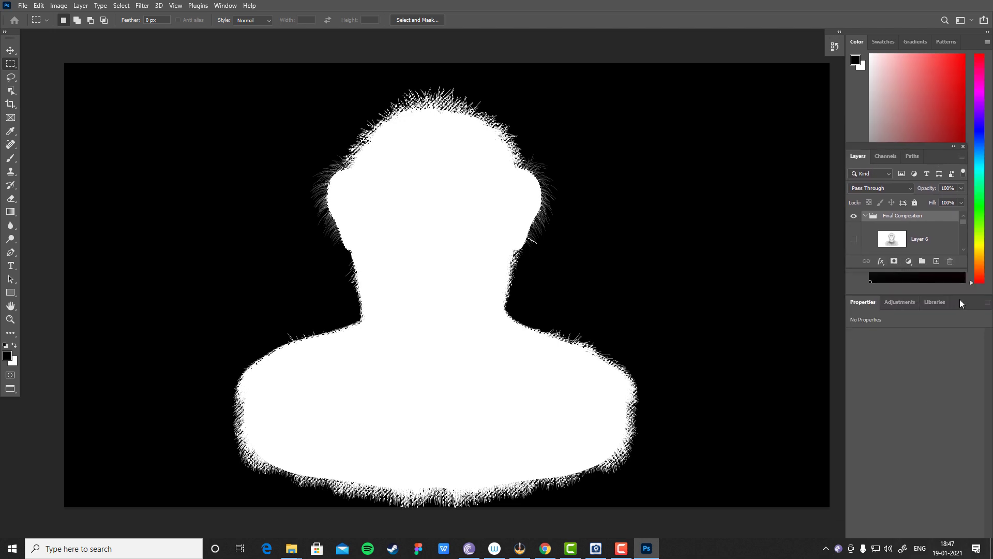
left_click_drag(960, 299, 772, 176)
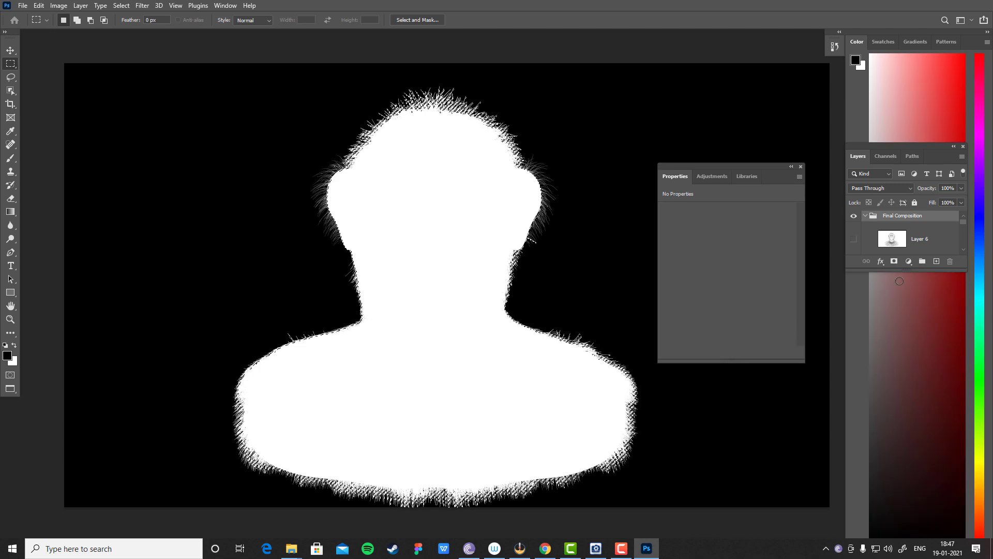
left_click_drag(911, 270, 912, 522)
left_click_drag(763, 168, 798, 78)
left_click(825, 78)
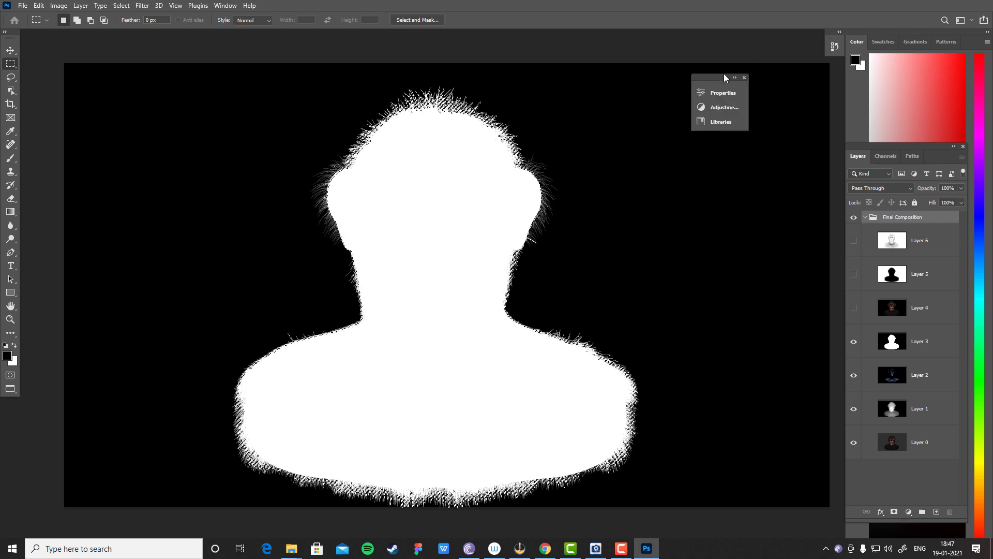
left_click_drag(719, 78, 767, 74)
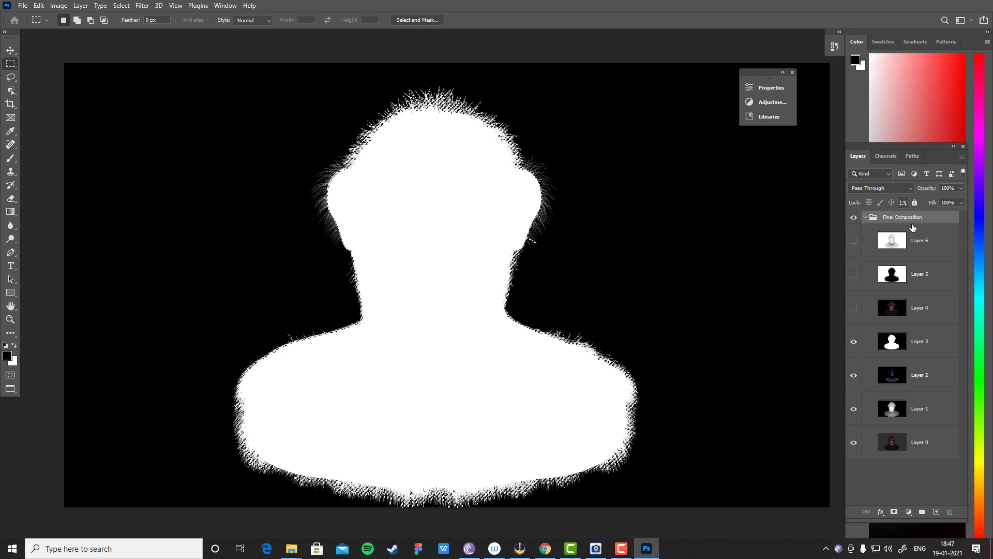
- Mask the Final Composition group with the silhouette selection and hide Layer 3, Layer 2 and Layer 1, keeping Layer 0 shown
left_click(895, 511)
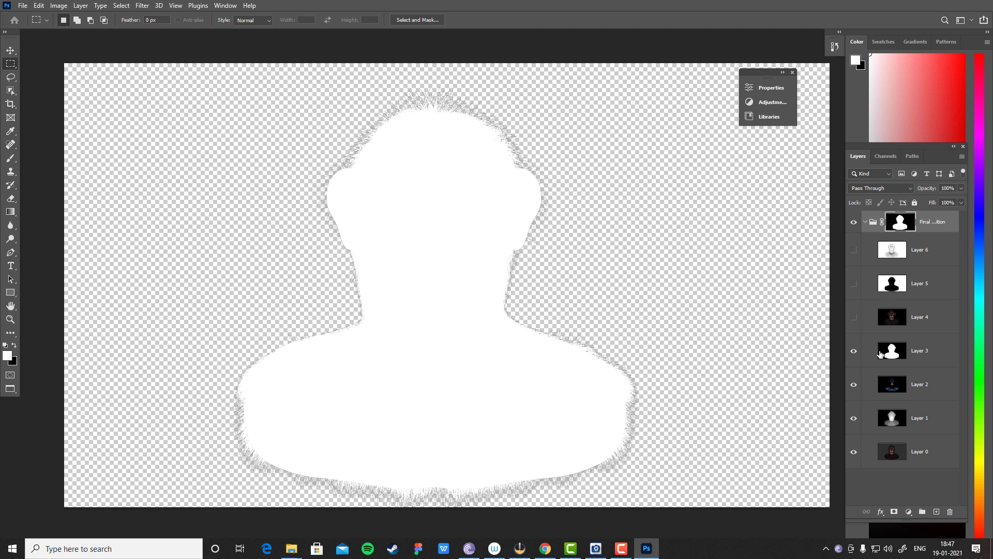
left_click(854, 351)
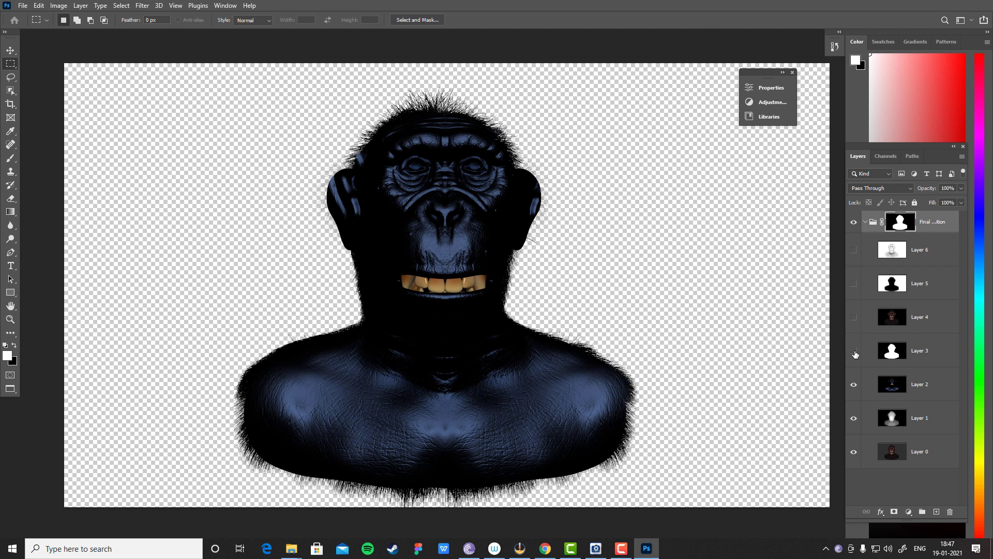
left_click(854, 385)
left_click(855, 418)
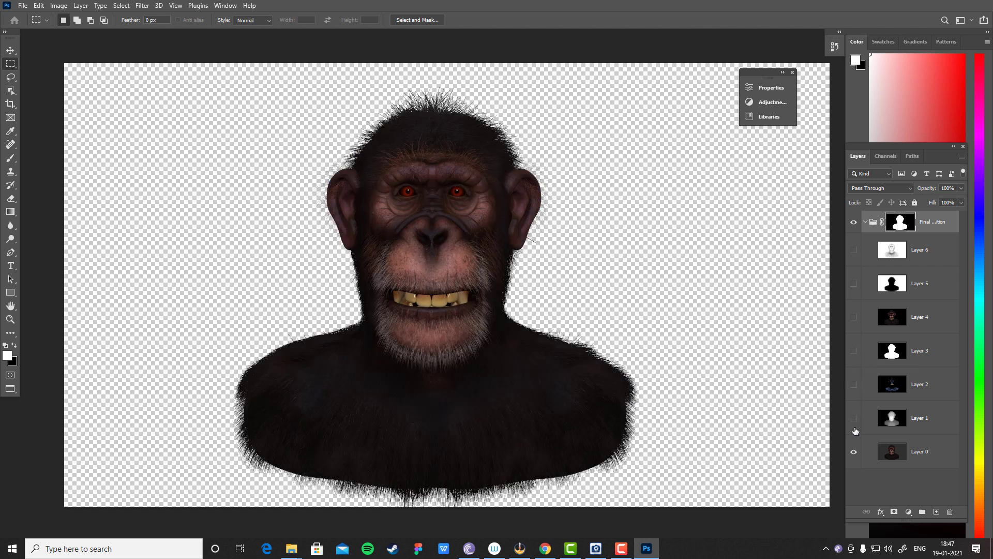
left_click(854, 452)
left_click(854, 452)
- Create a new empty layer with default colours and move it below the Final Composition group
left_click(936, 511)
key("d")
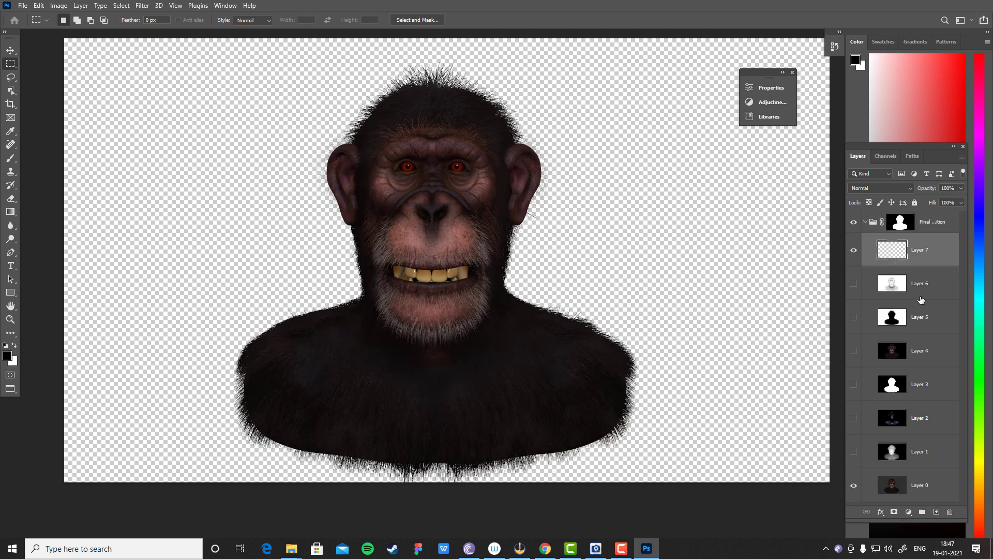
left_click_drag(923, 249, 925, 484)
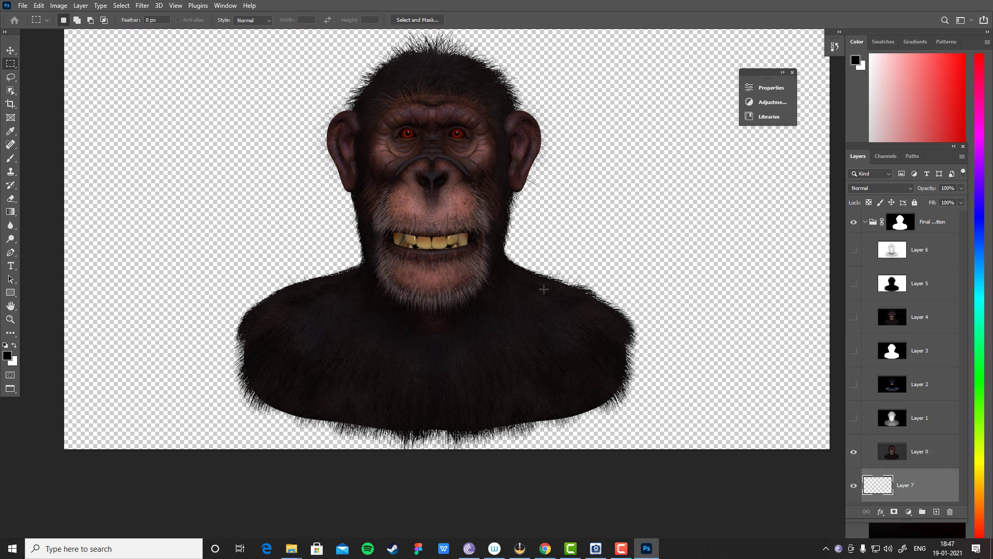
scroll(543, 289, "up", 2)
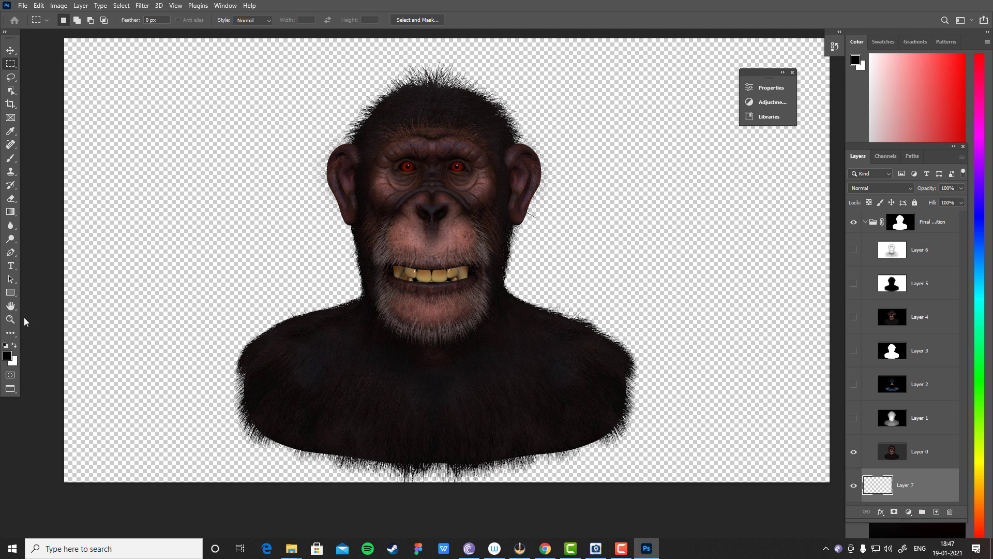
- Set the foreground colour to dark grey-brown #373131 and fill the new bottom layer with it as the backdrop
left_click(7, 355)
left_click(388, 212)
left_click(378, 228)
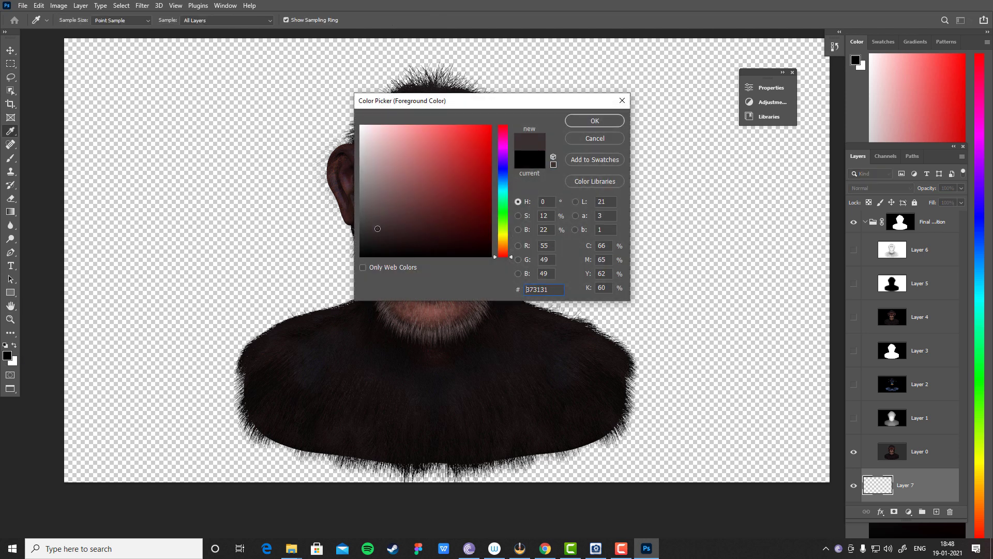
left_click(593, 122)
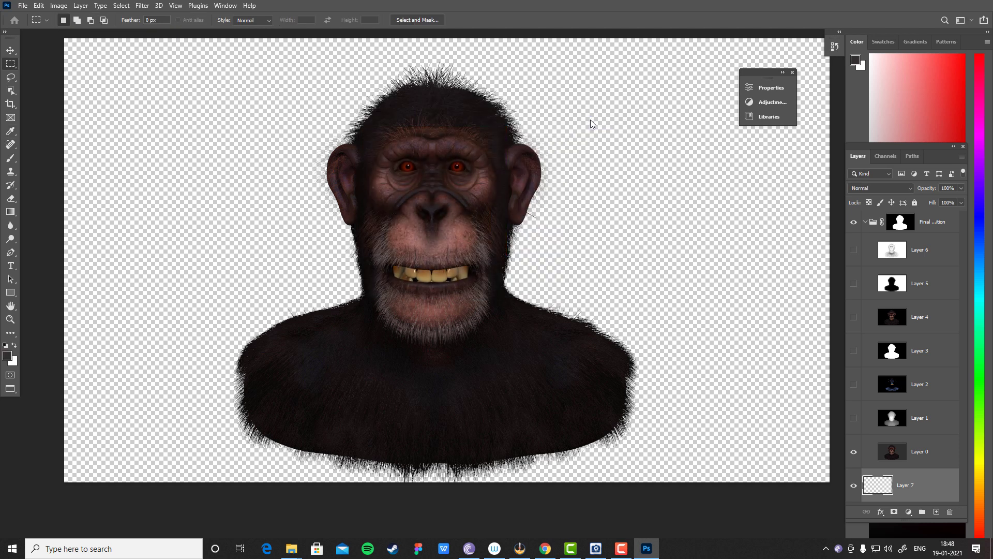
key("alt+BackSpace")
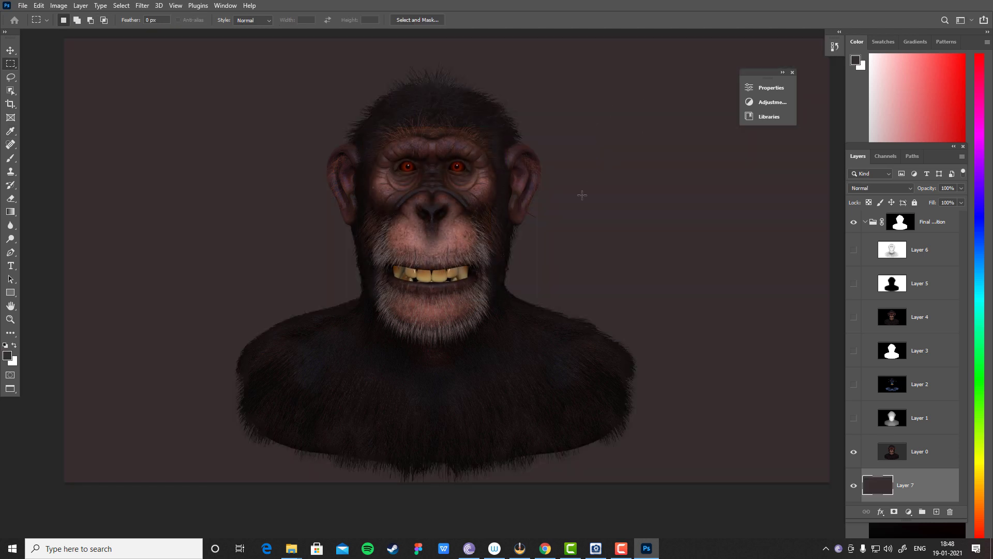
scroll(582, 195, "up", 2)
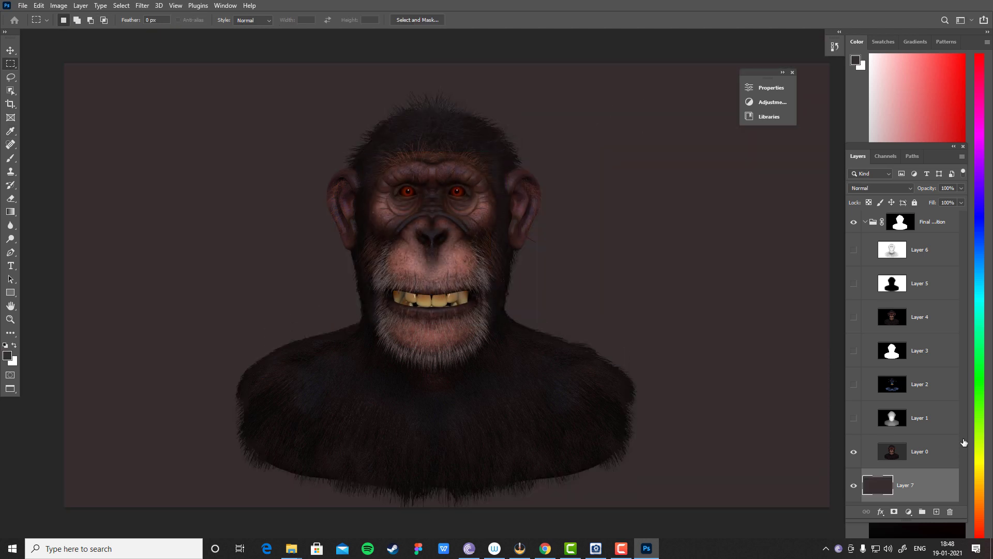
- Show and hide Layer 1 and Layer 2 in turn to inspect each render pass over Layer 0
left_click(854, 420)
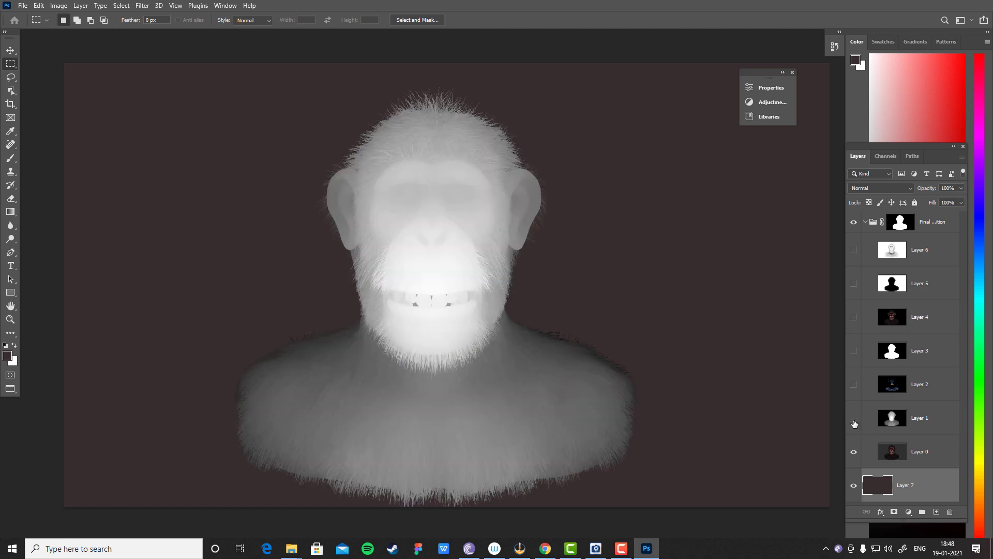
left_click(854, 423)
left_click(854, 385)
left_click(854, 385)
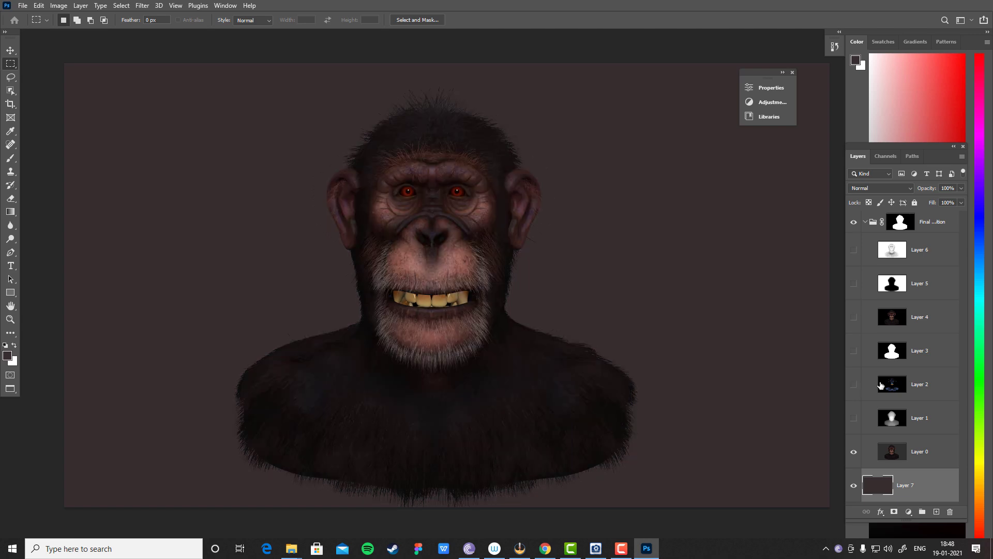
- Show Layer 2, move it to the top of the stack above the Final Composition group and set its opacity to 50%
left_click(916, 385)
left_click(854, 387)
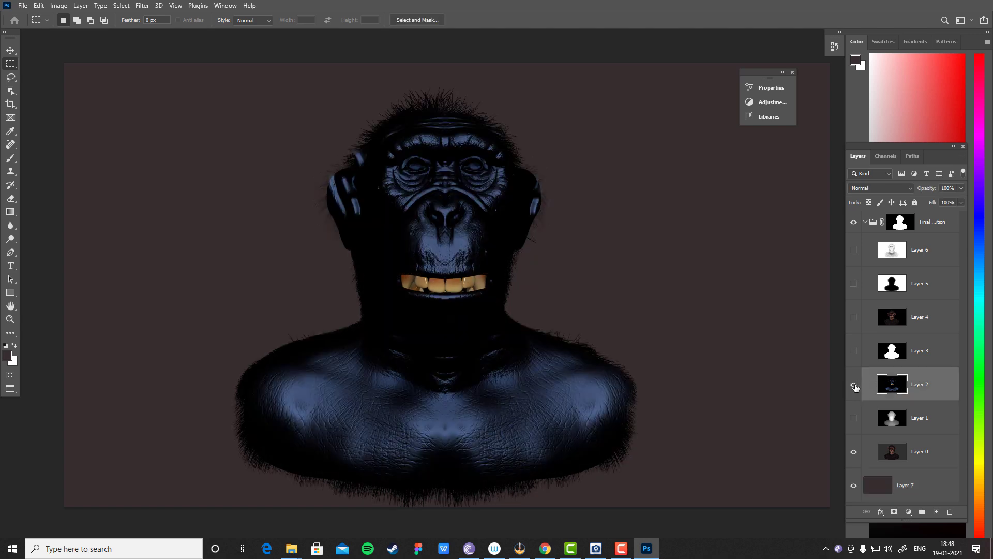
key("ctrl+shift+bracketright")
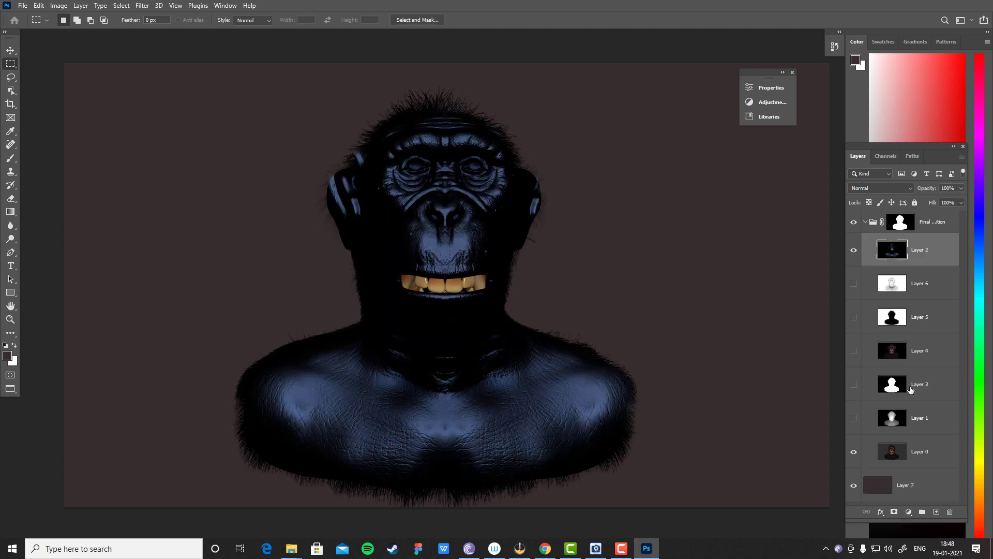
key("ctrl+shift+bracketright")
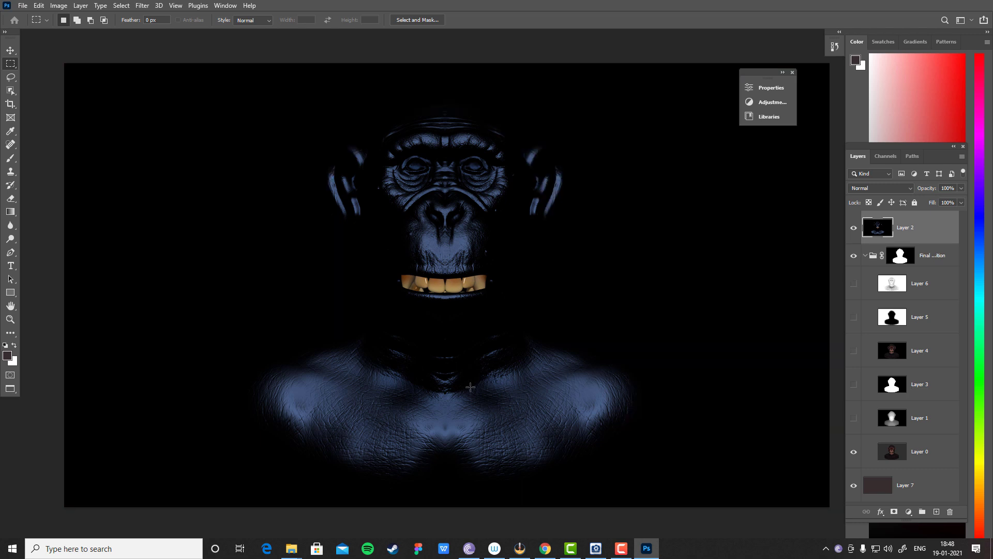
key("v")
scroll(474, 363, "up", 1)
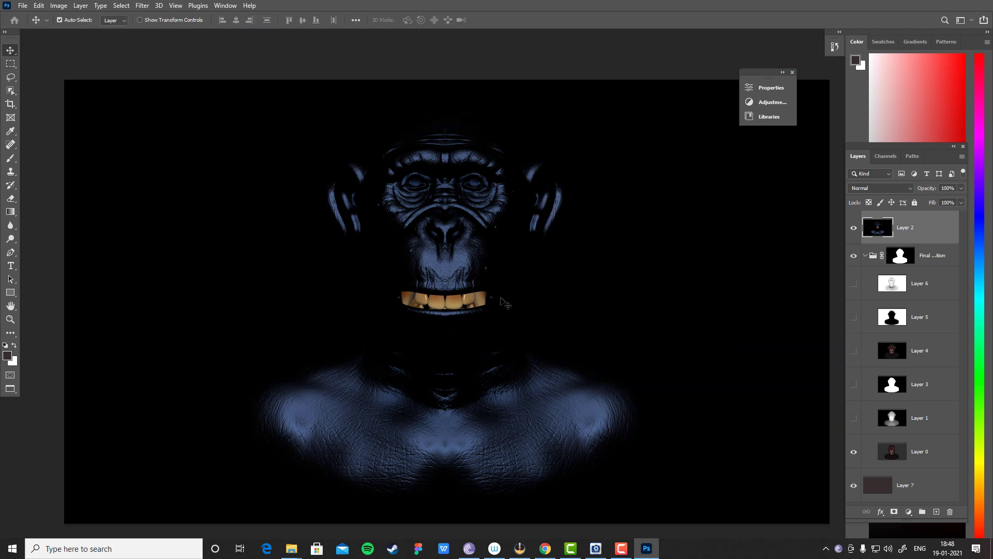
key("5")
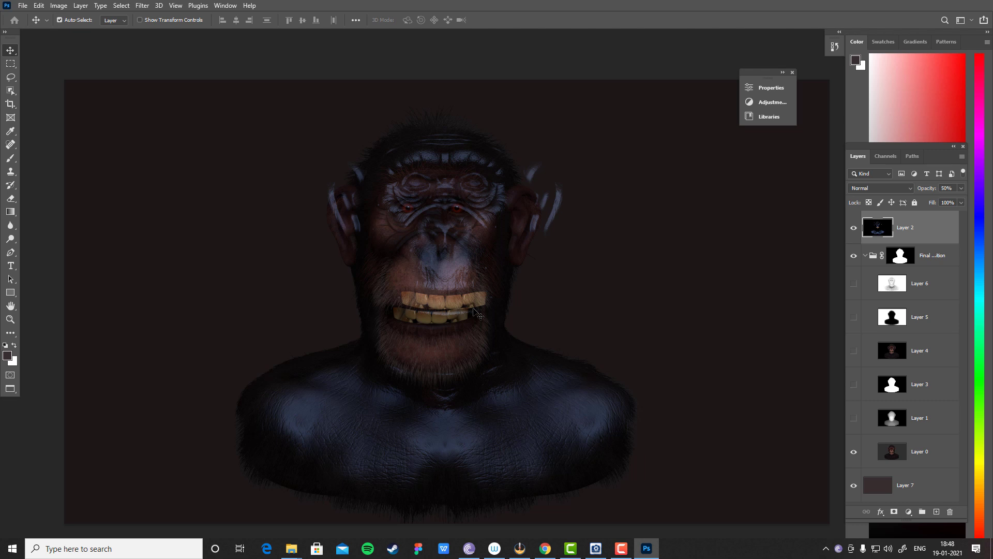
- Free-transform Layer 2, scaling it proportionally to about 87% and moving it over the chimpanzee's face in Layer 0
key("ctrl+t")
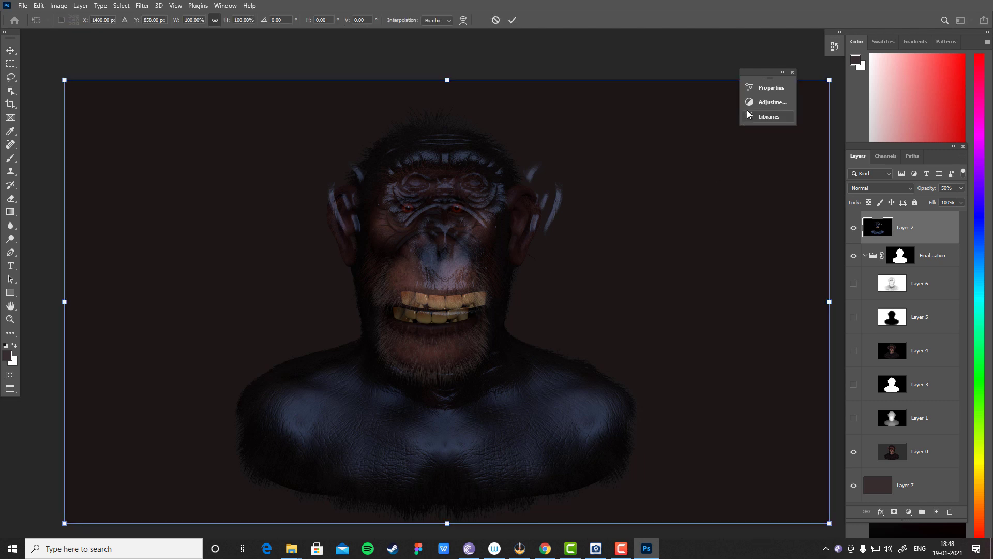
left_click_drag(832, 79, 755, 134)
key("ctrl+z")
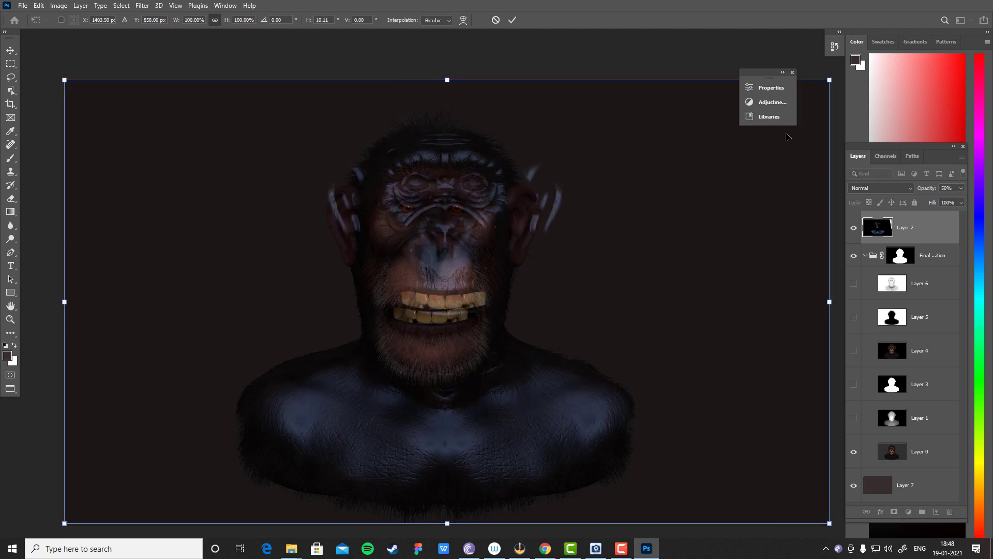
left_click_drag(830, 80, 751, 172)
left_click_drag(650, 203, 636, 220)
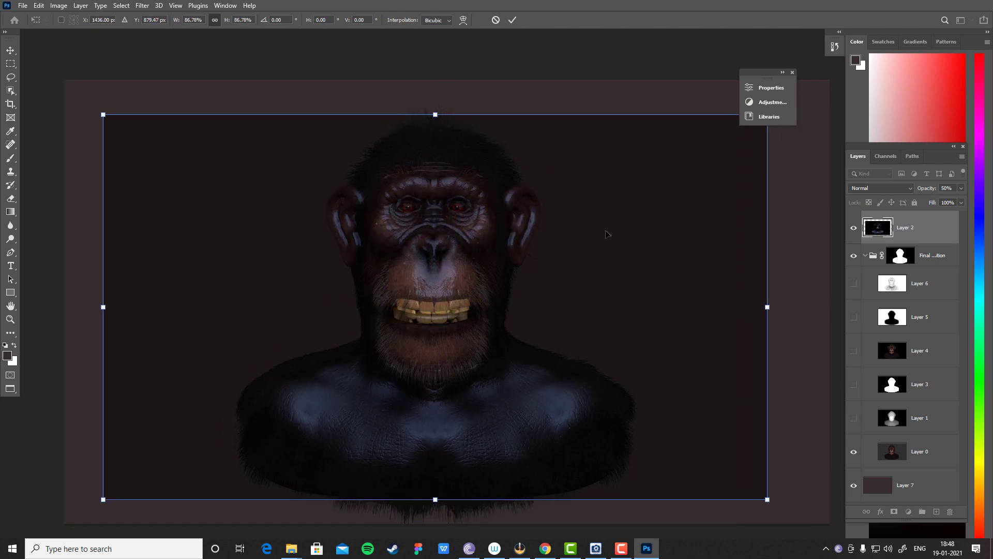
scroll(465, 208, "left", 2)
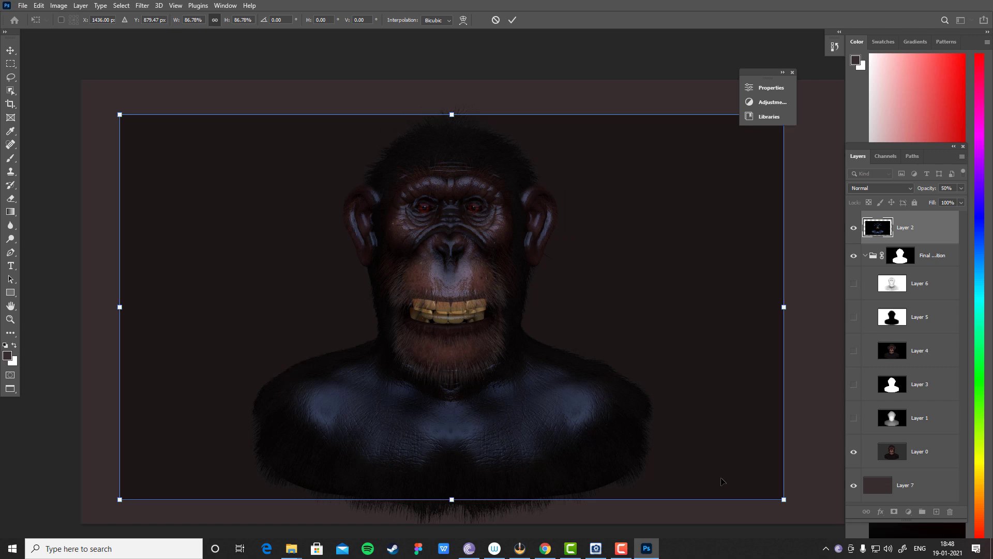
left_click_drag(785, 501, 783, 509)
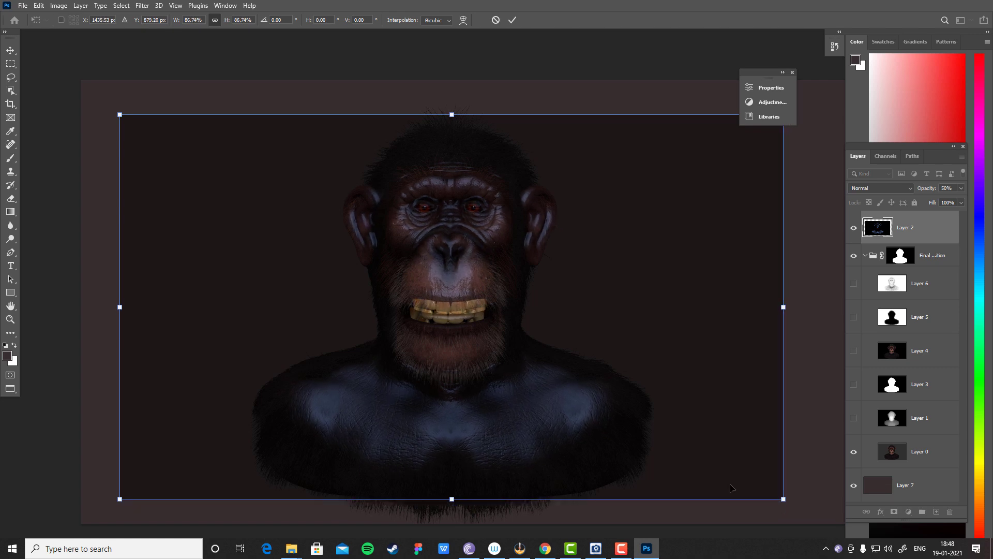
left_click_drag(512, 356, 504, 371)
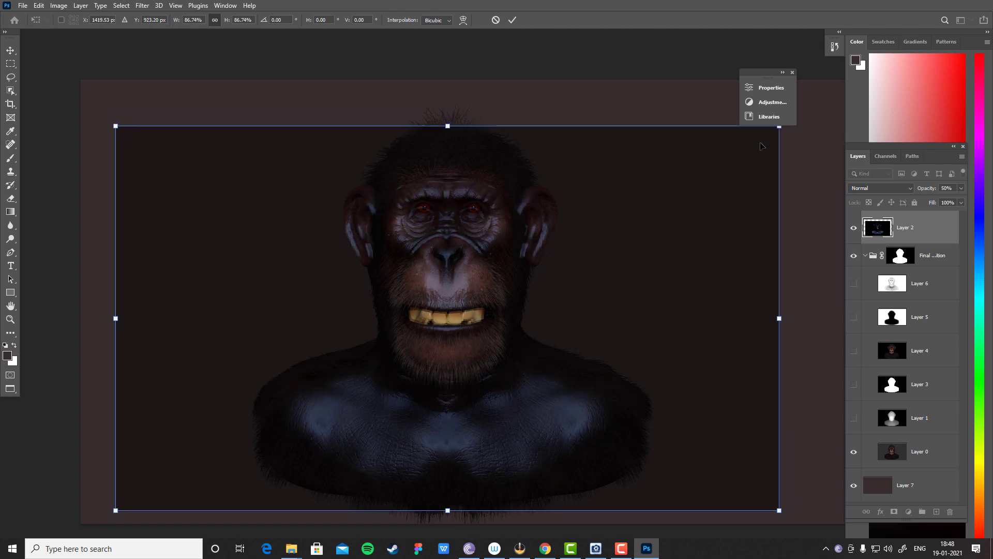
- Move the floating panel group out of the way and enlarge Layer 2 to about 88.9%, shifting it onto the face beneath
left_click_drag(761, 74, 780, 35)
left_click_drag(780, 125, 785, 110)
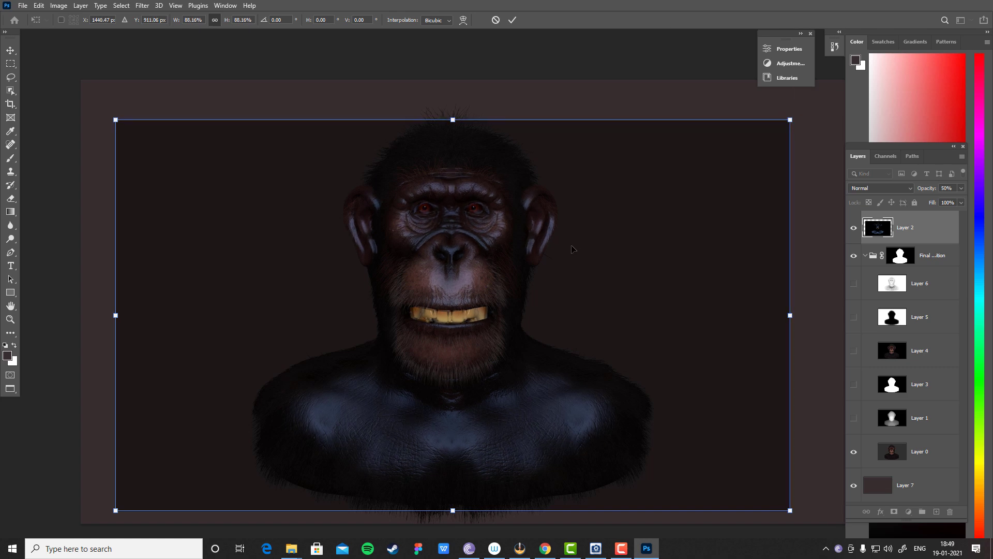
left_click_drag(572, 250, 566, 252)
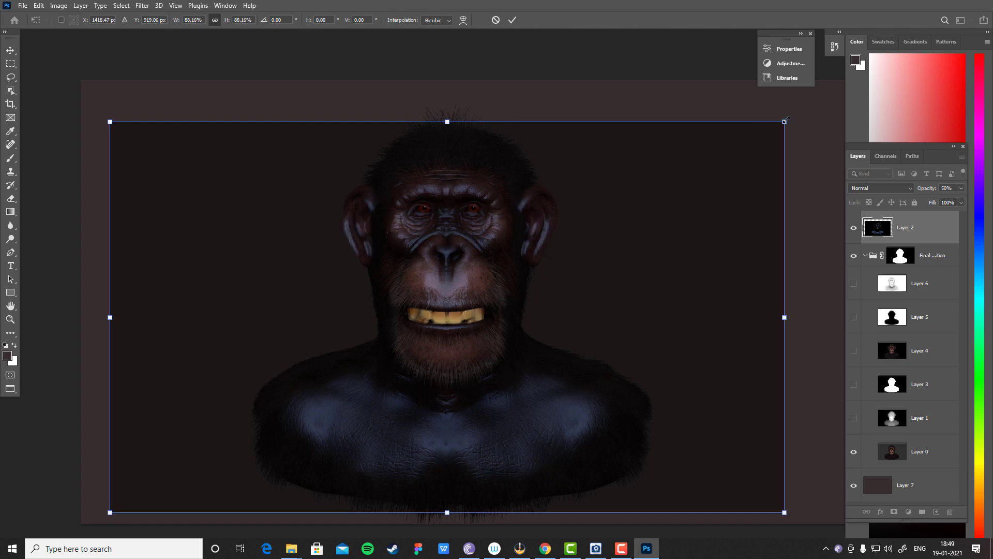
left_click_drag(785, 121, 789, 119)
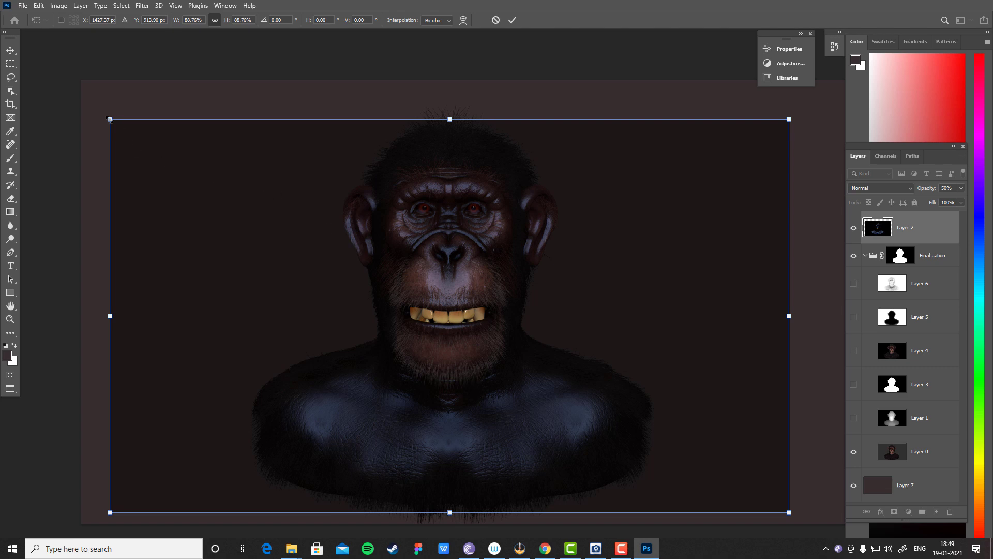
left_click_drag(109, 119, 111, 119)
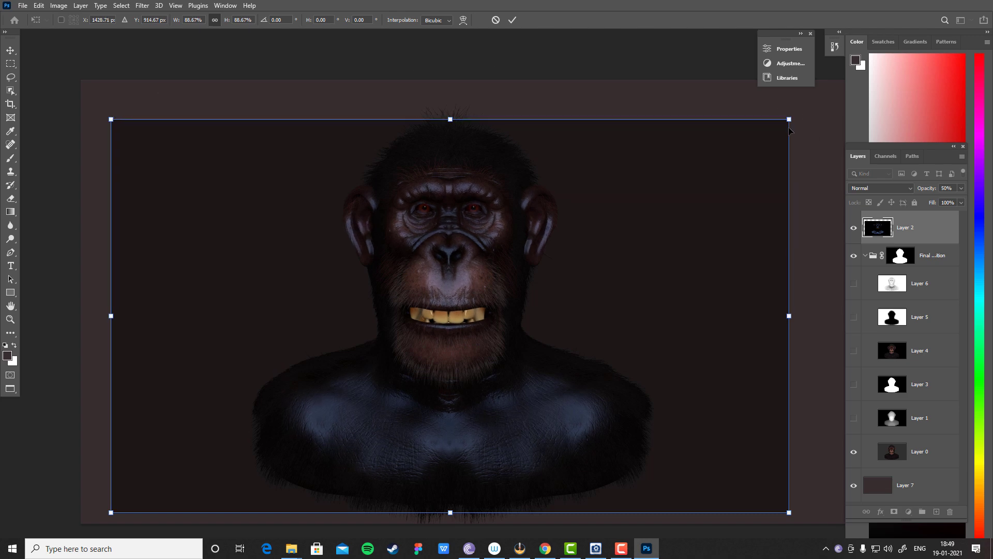
left_click_drag(789, 119, 790, 119)
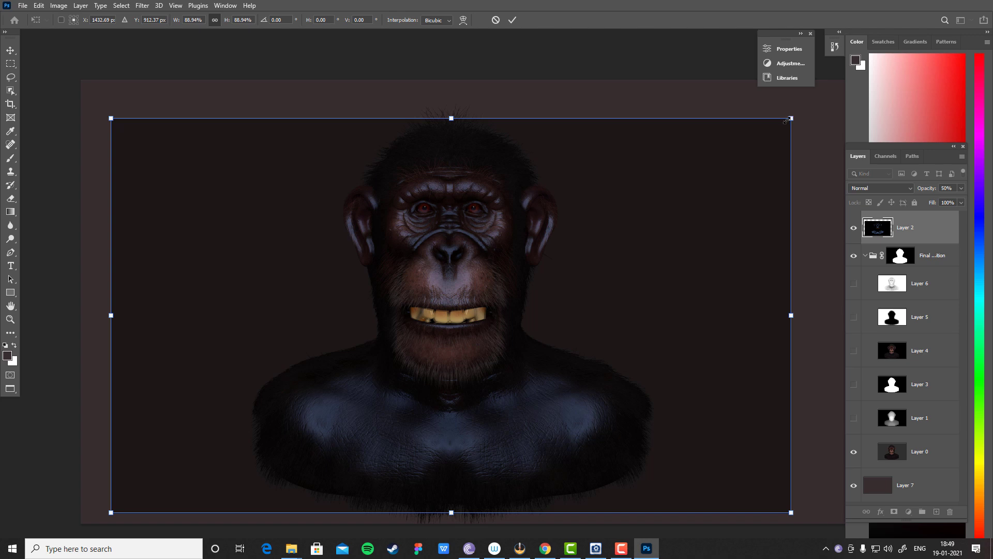
left_click_drag(540, 269, 536, 269)
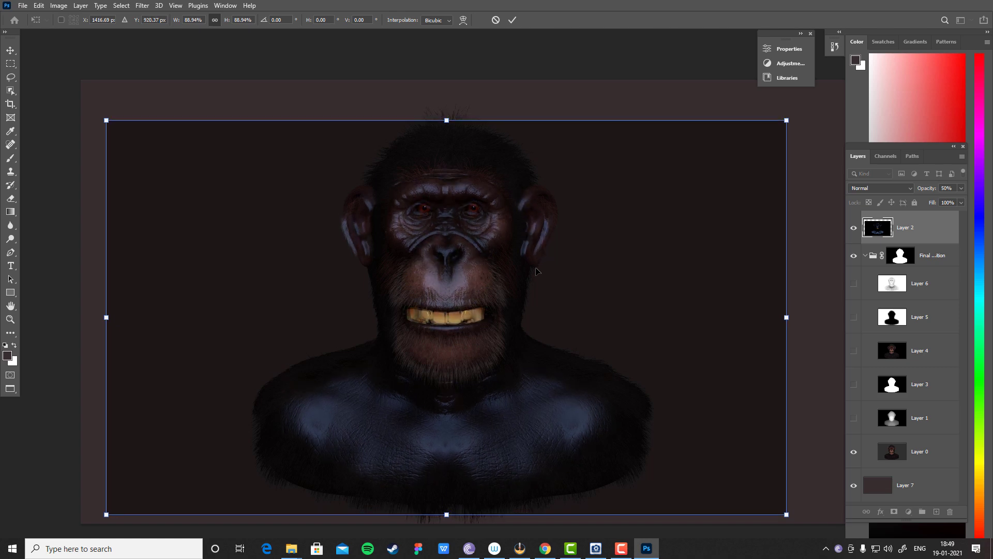
key("shift+Right")
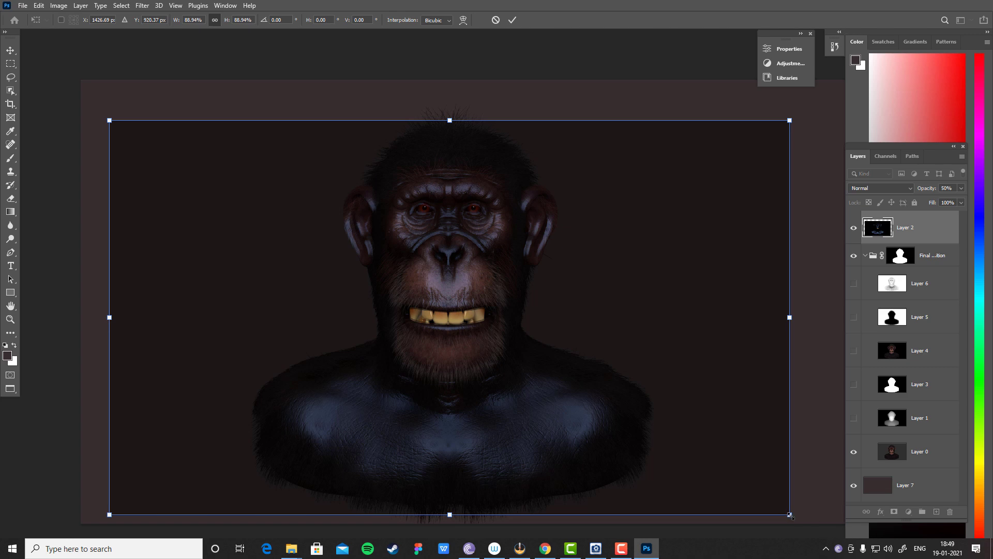
- Shrink Layer 2 to about 88.3% and nudge it upward to line up the teeth and facial features
left_click_drag(790, 515, 789, 514)
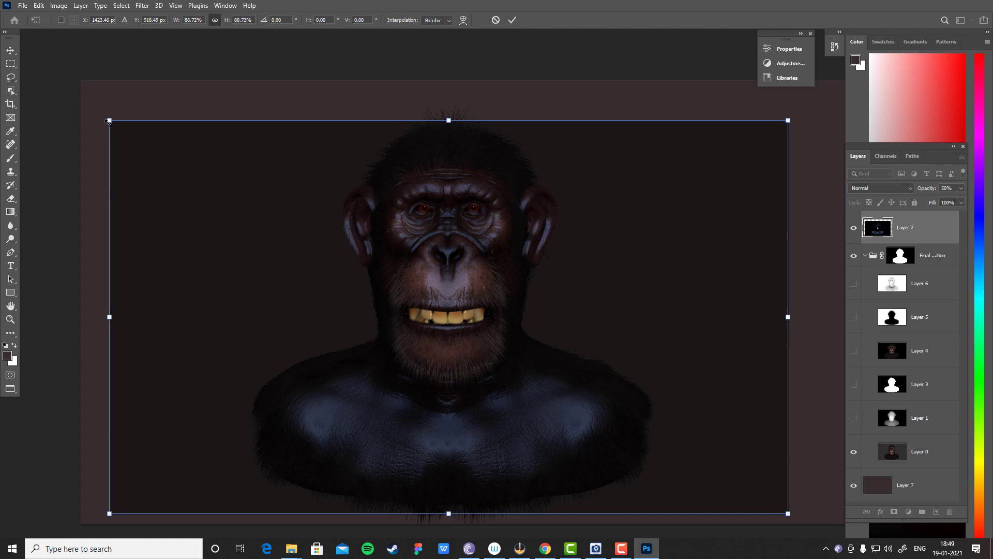
left_click_drag(110, 121, 112, 123)
key("Up")
key("Up")
key("Up")
key("Up")
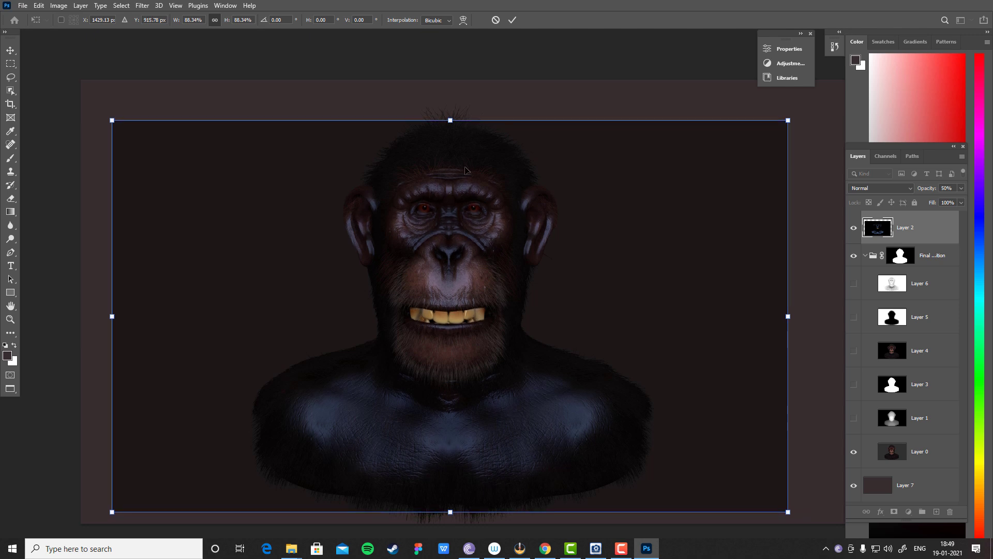
- Enlarge Layer 2 to about 88.75% from its top edge and nudge it sideways to match the eyes and nose
scroll(465, 170, "up", 6)
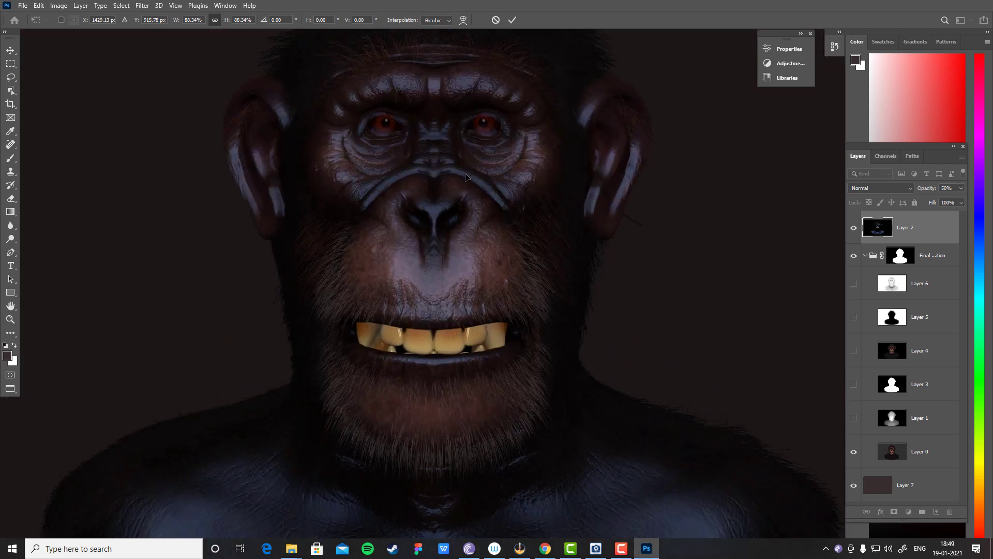
scroll(466, 176, "up", 4)
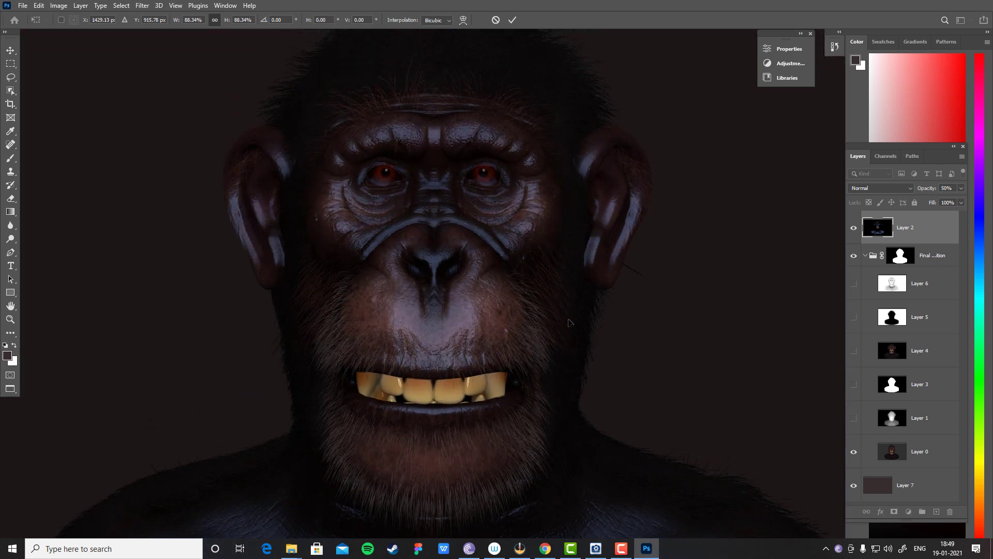
scroll(568, 323, "up", 3)
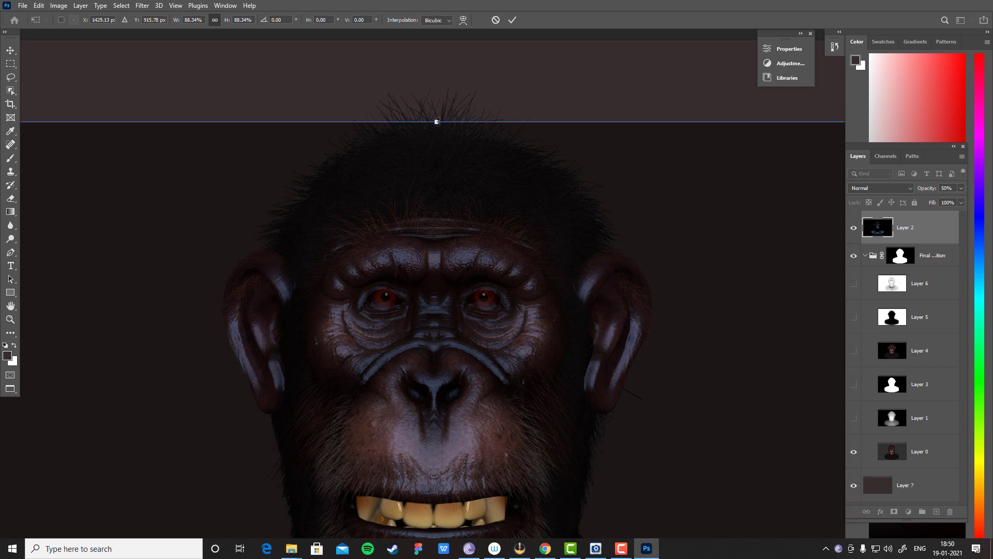
left_click_drag(437, 121, 437, 118)
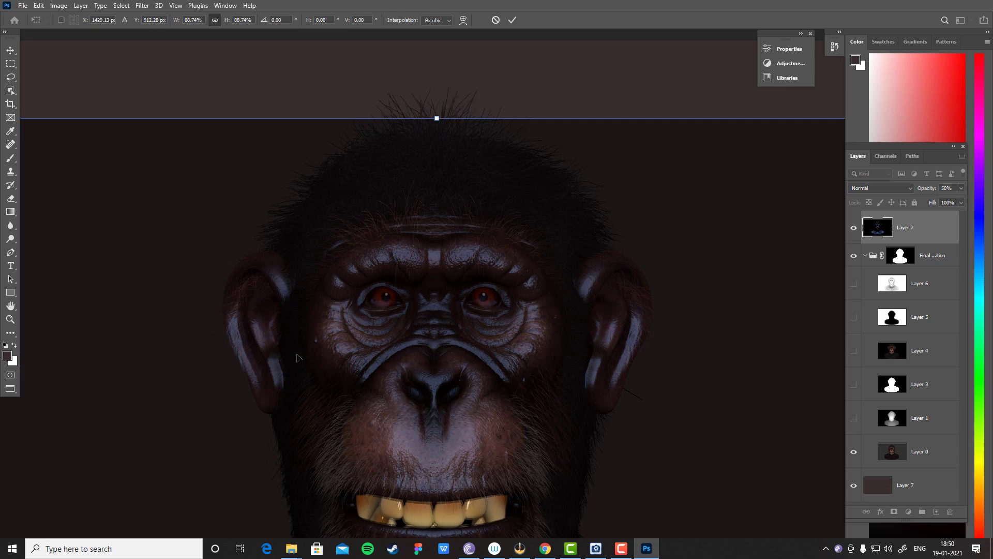
scroll(421, 307, "right", 2)
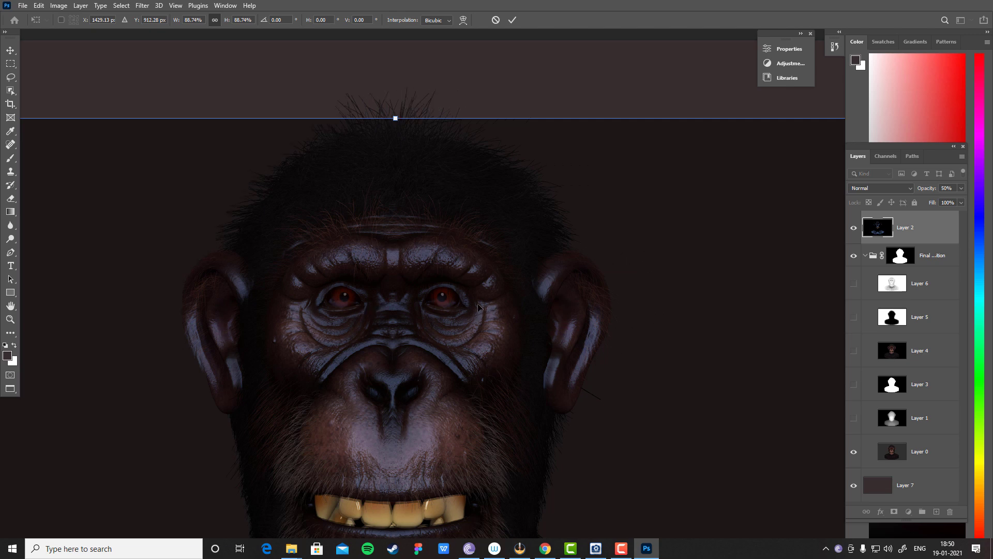
key("shift+Left")
key("shift+Right")
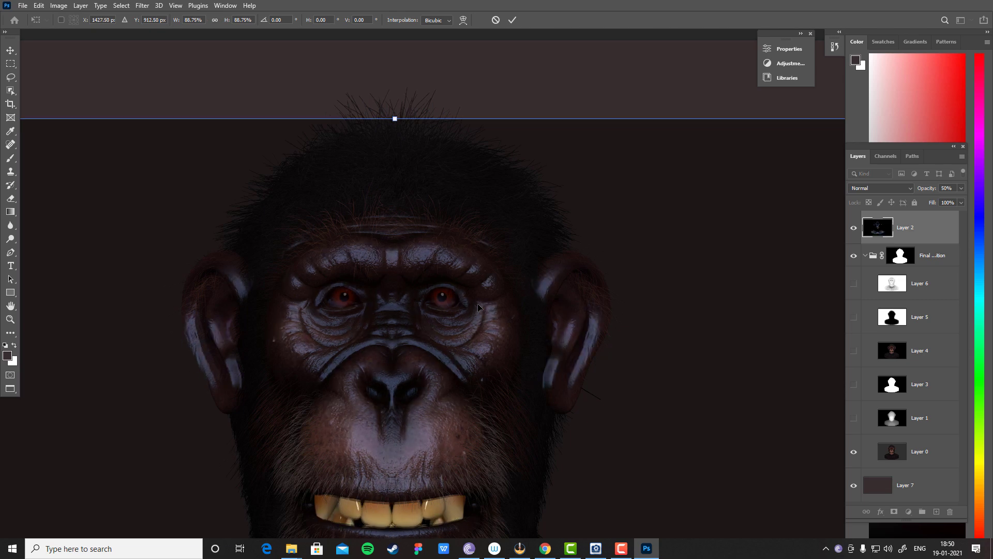
key("shift+Right")
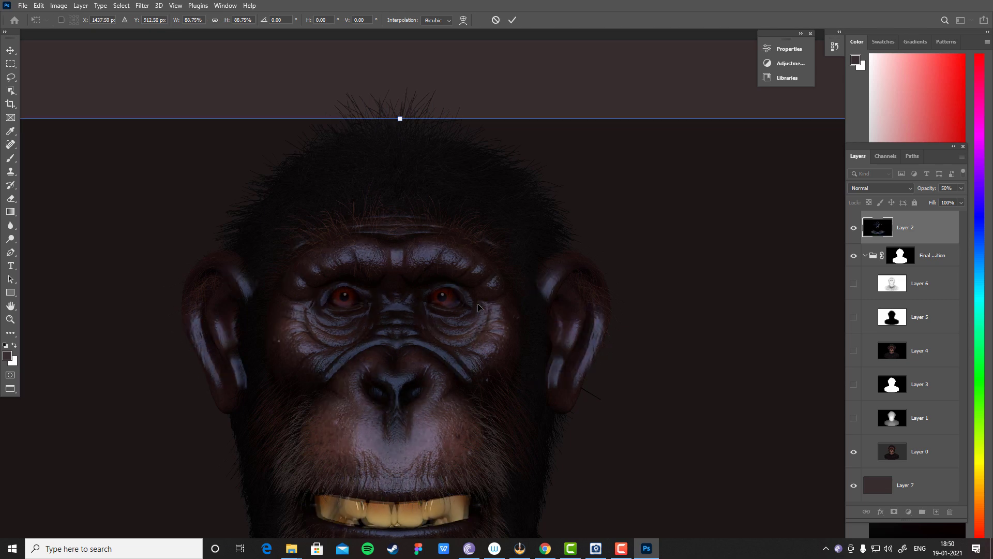
- Fine-tune Layer 2's scale to about 88% using its side and top edges, checking the ears, and apply the transform
scroll(215, 334, "right", 13)
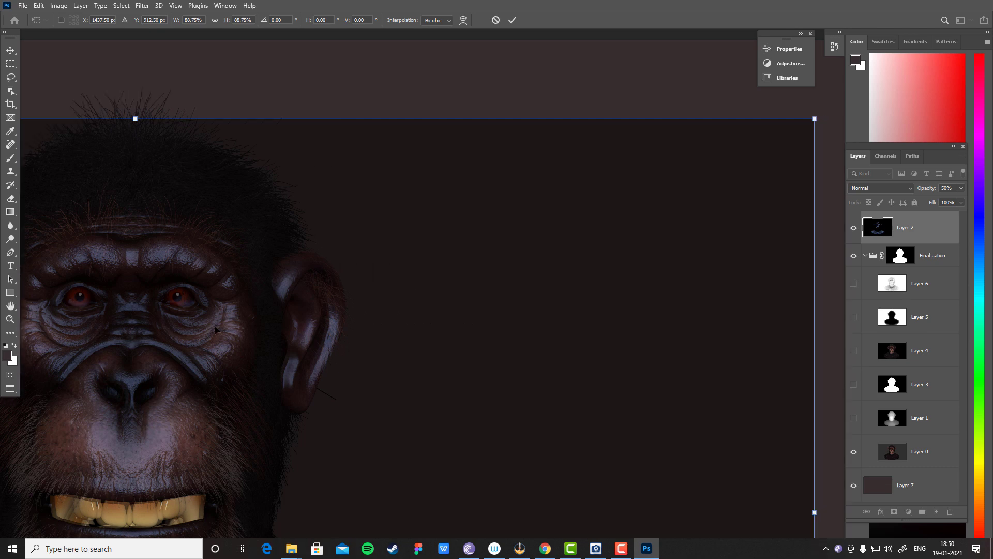
left_click_drag(798, 512, 793, 512)
scroll(542, 409, "down", 5)
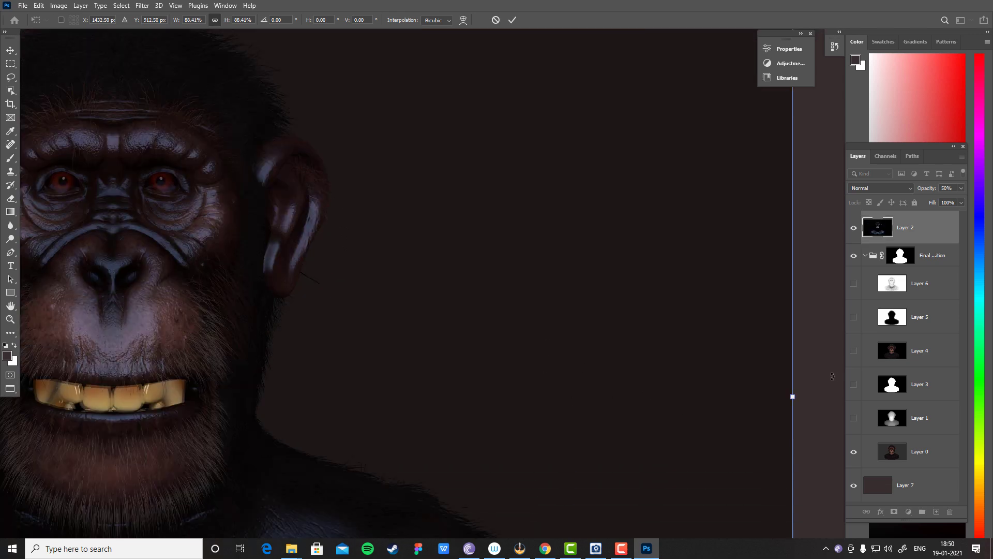
left_click_drag(793, 398, 787, 399)
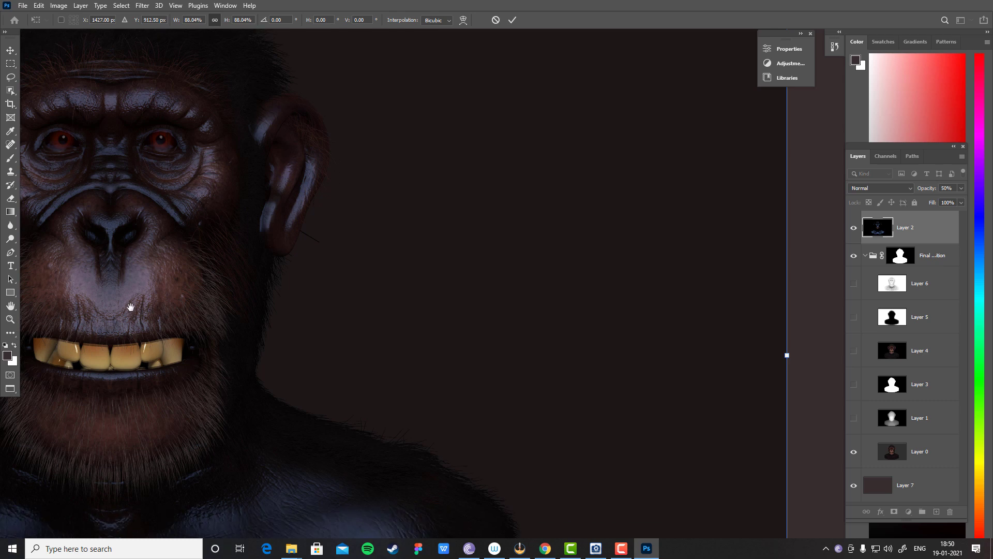
left_click_drag(131, 307, 598, 274)
left_click_drag(270, 290, 486, 295)
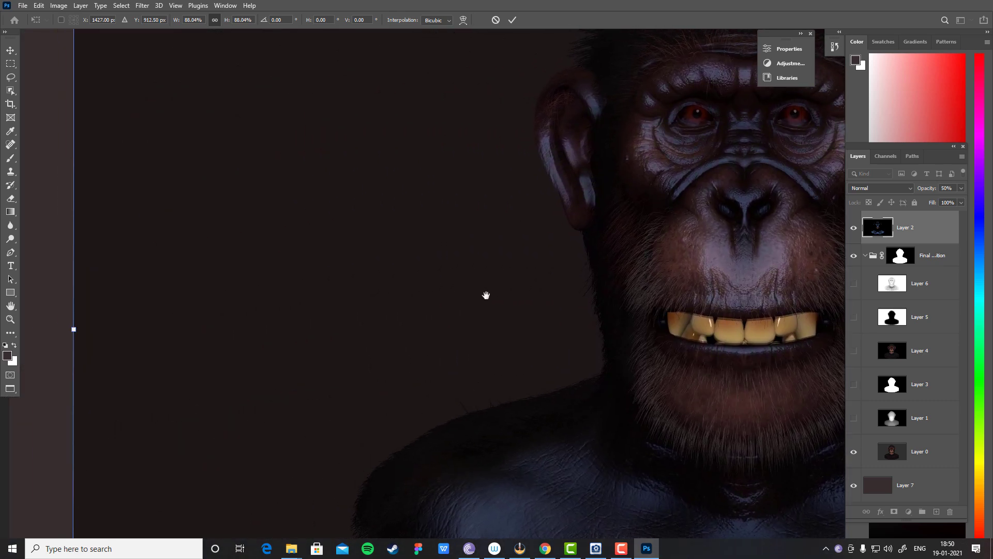
left_click_drag(74, 330, 73, 328)
left_click_drag(563, 242, 389, 266)
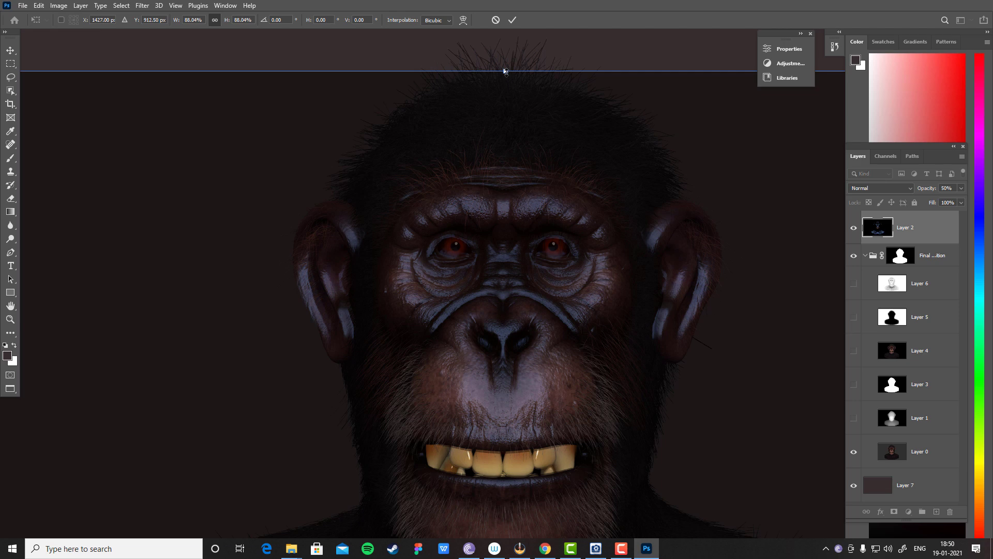
left_click_drag(505, 71, 506, 68)
key("Return")
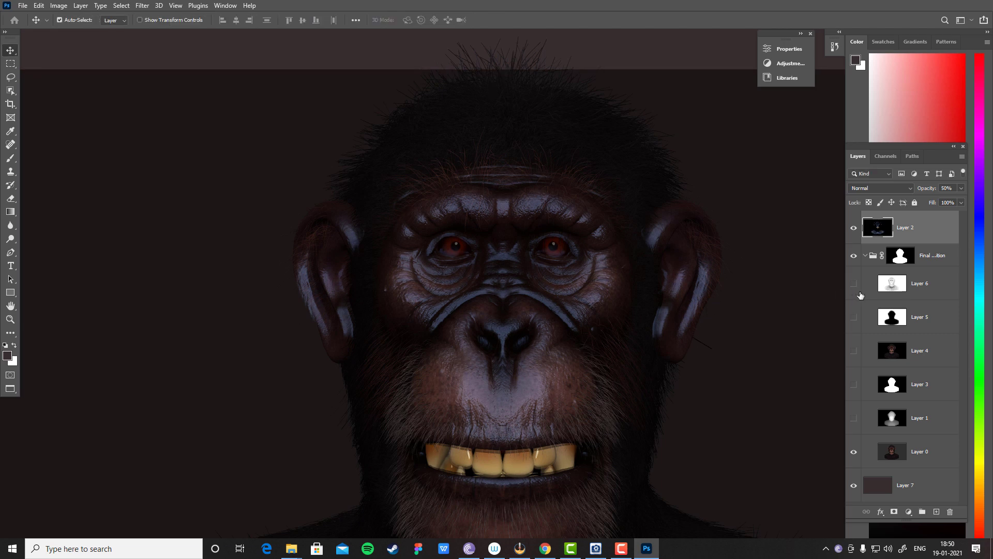
- Set Layer 2's opacity to 100% and move it into the Final Composition group above Layer 6
key("0")
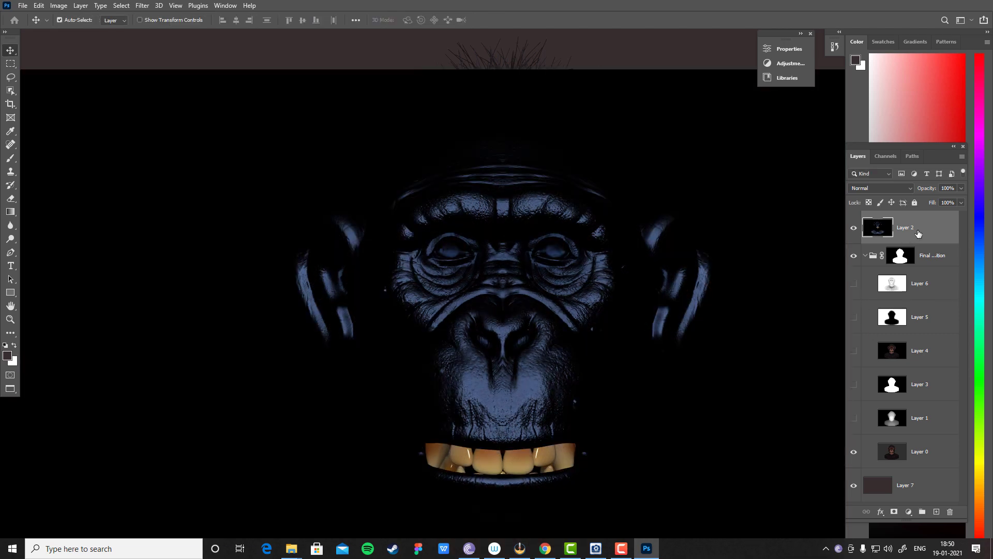
left_click_drag(919, 234, 920, 267)
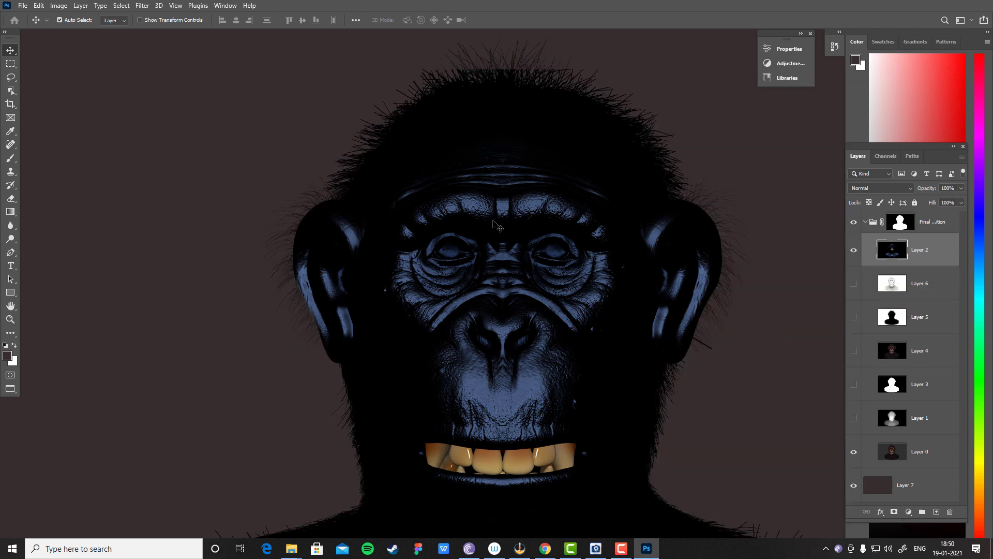
- Scale Layer 2 down to about 99.62% from its upper corner, nudge it upward and apply the transform
left_click_drag(706, 329, 664, 329)
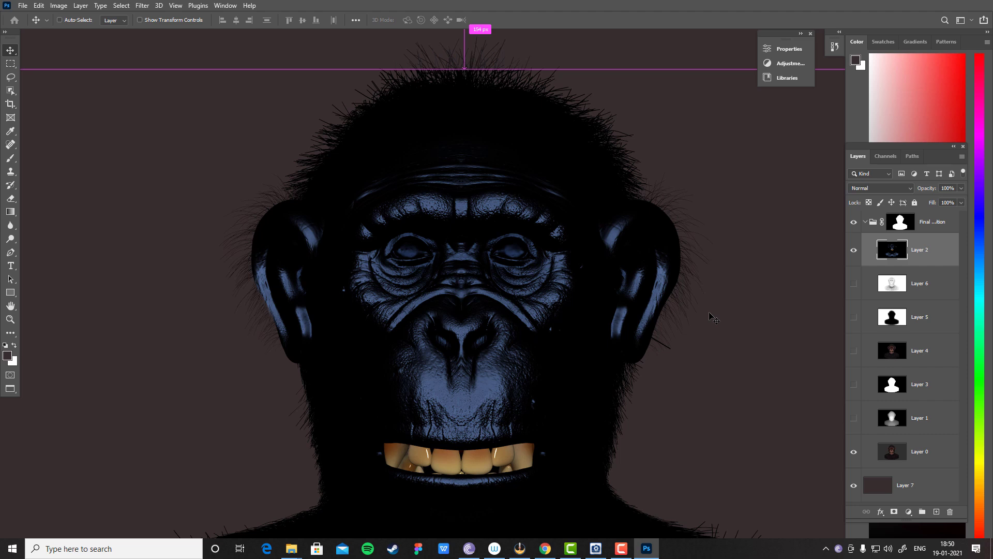
key("ctrl+t")
key("ctrl+minus")
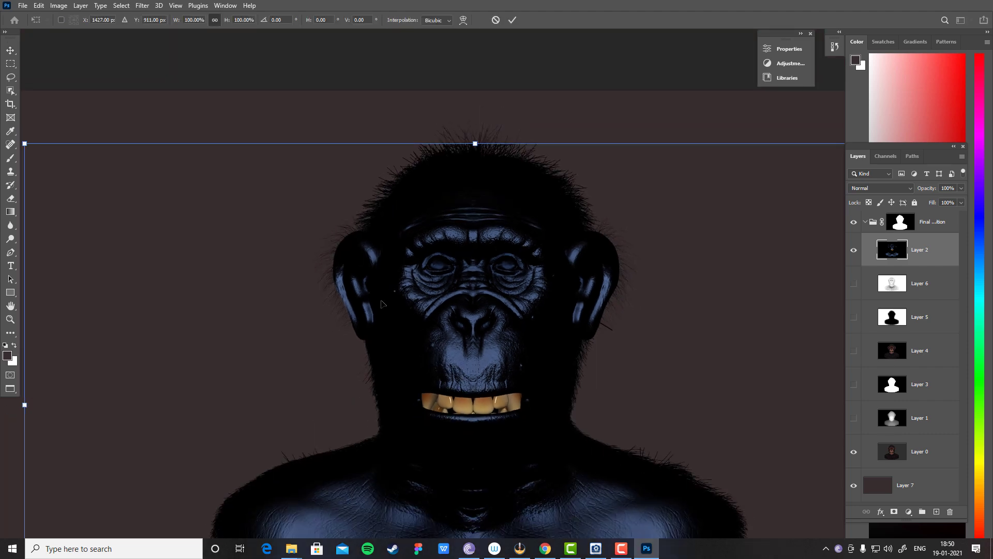
key("ctrl+minus")
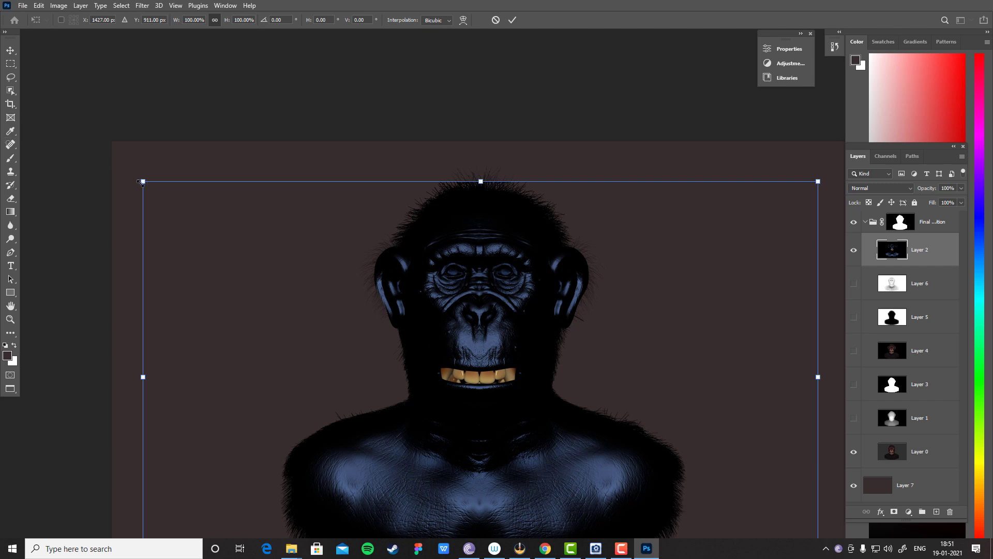
left_click_drag(143, 182, 145, 182)
key("ctrl+z")
key("shift+Up")
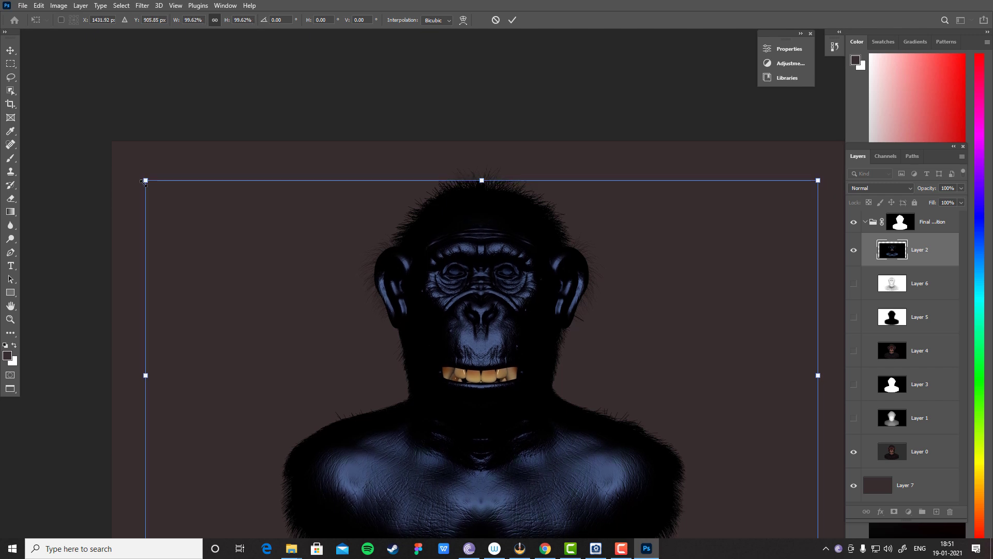
key("Return")
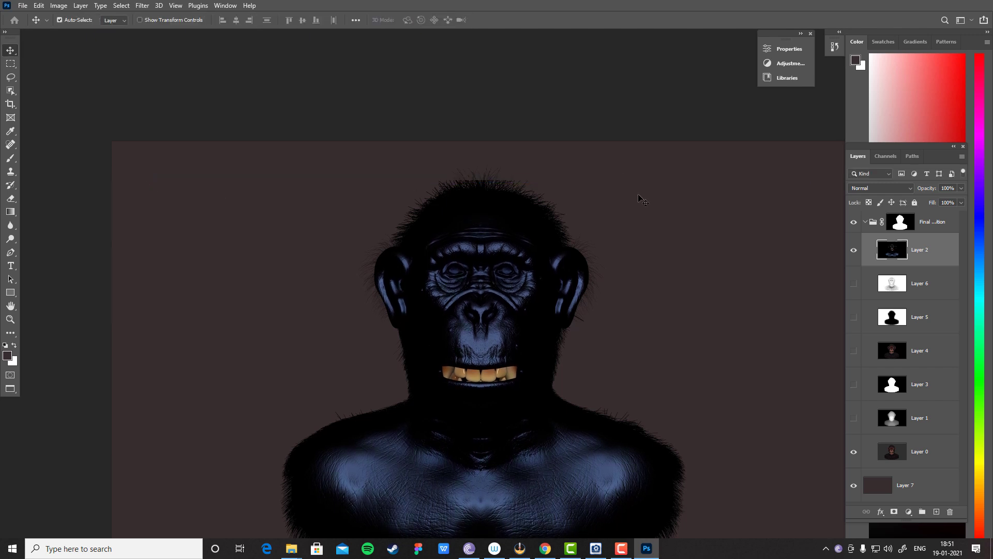
- Hide Layer 2, then briefly show Layer 1 and Layer 3 one at a time to check each pass
left_click(853, 250)
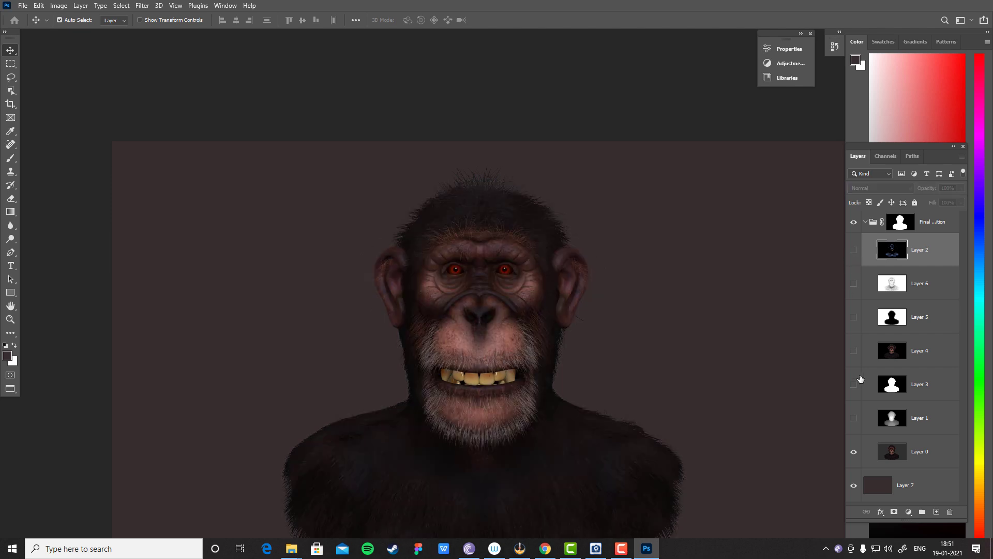
left_click(863, 422)
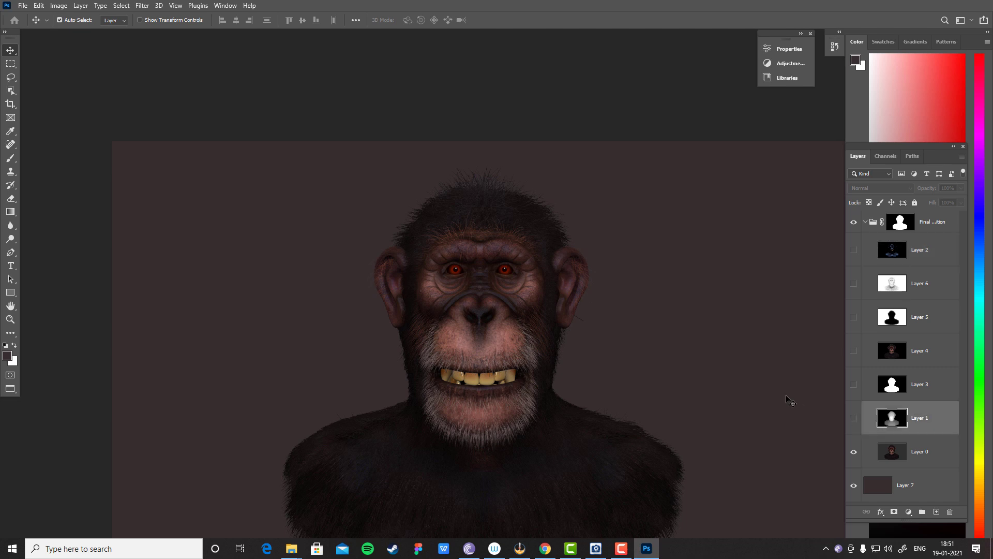
left_click(855, 420)
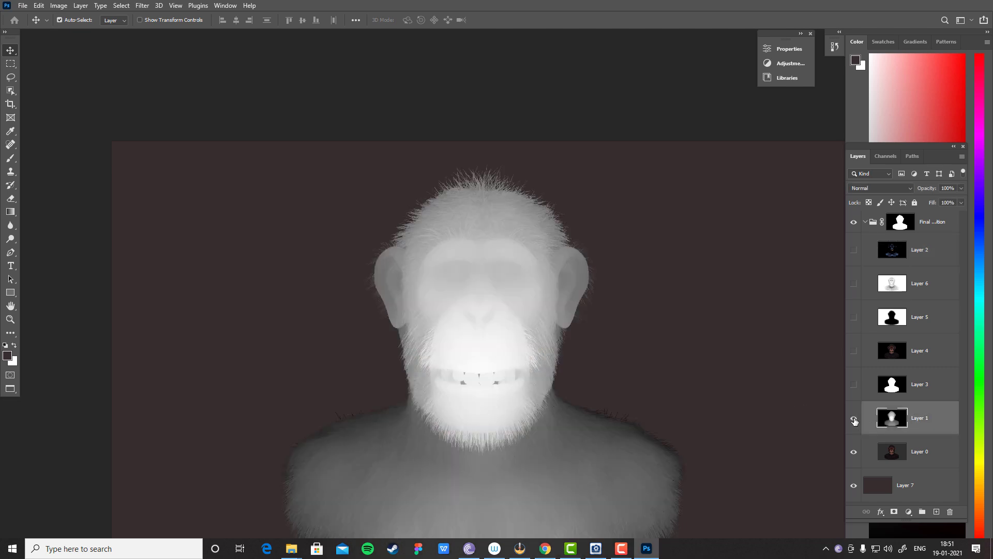
left_click(854, 420)
left_click(854, 385)
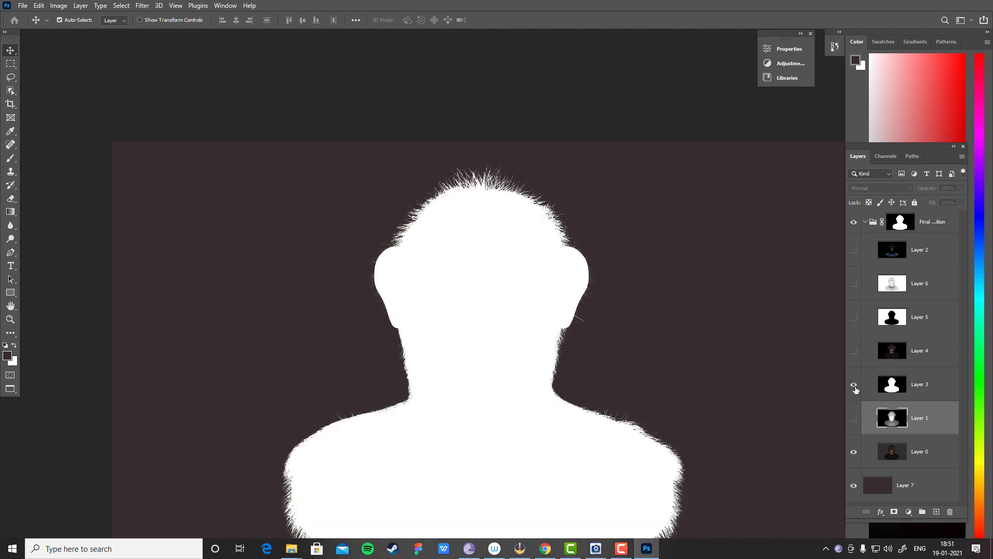
left_click(854, 385)
- Make Layer 4 visible above the base render and select it
left_click(854, 351)
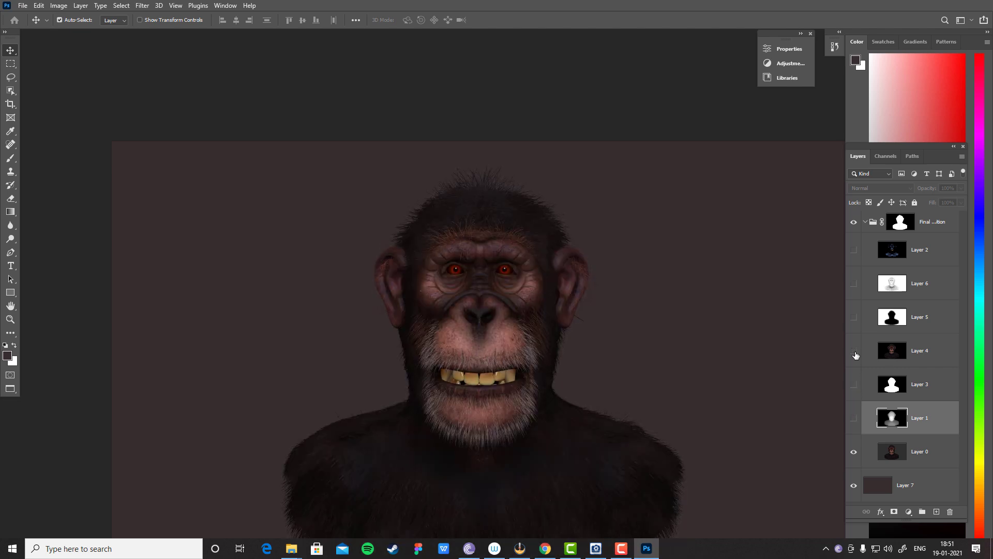
left_click(918, 352)
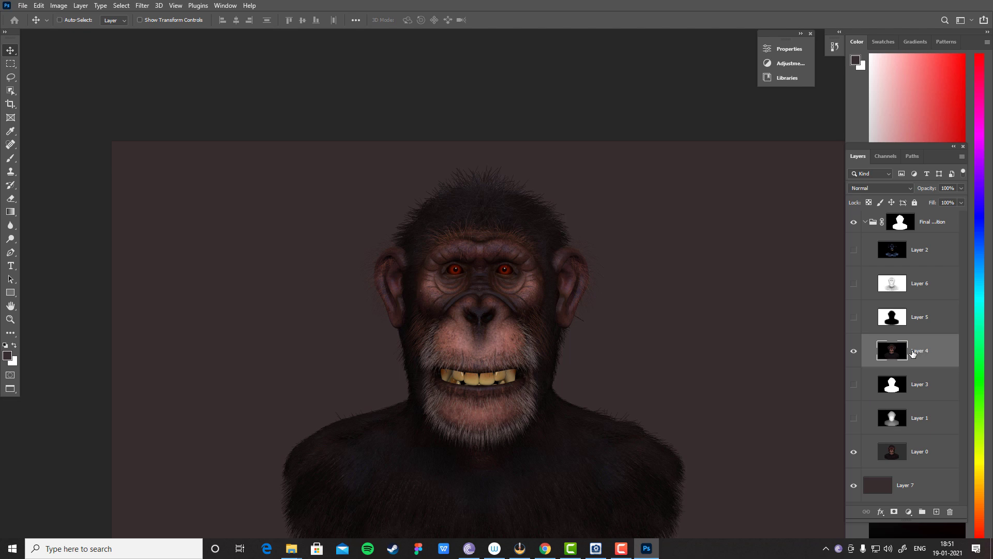
key("ctrl")
scroll(500, 300, "down", 2)
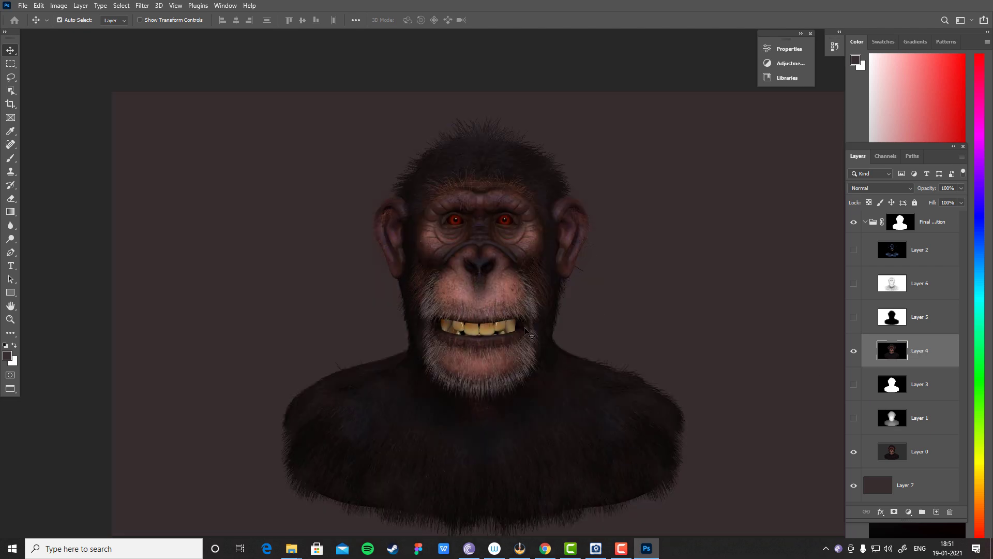
scroll(542, 323, "right", 1)
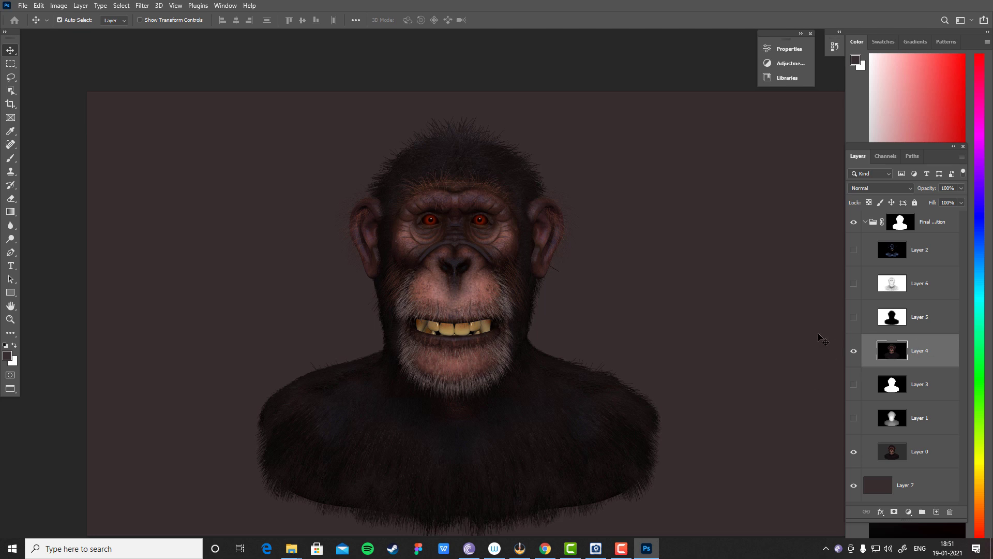
scroll(683, 339, "down", 2)
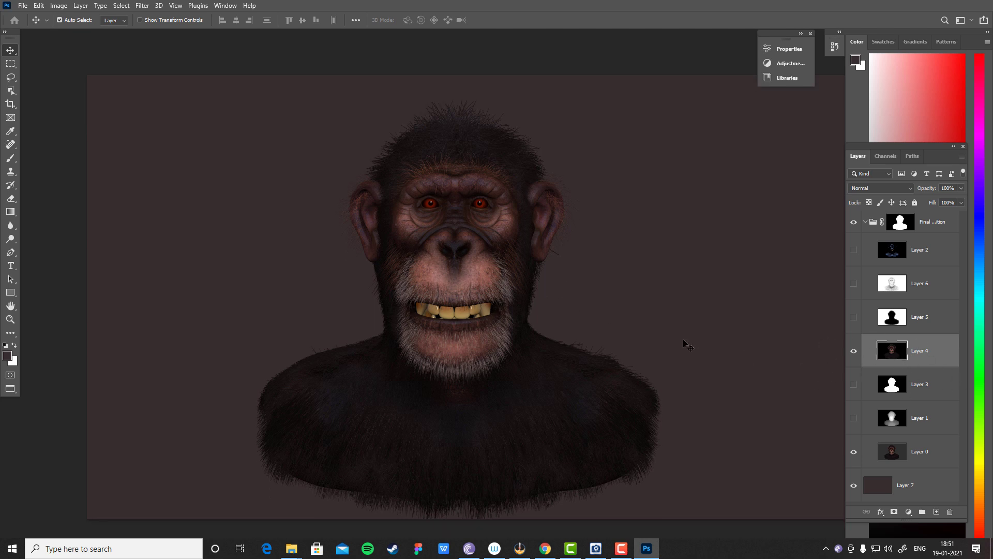
scroll(460, 259, "up", 1)
- Try the Darken and Dissolve blend modes on Layer 4 and compare its settings with Layer 0
left_click(896, 189)
left_click(880, 221)
left_click(891, 188)
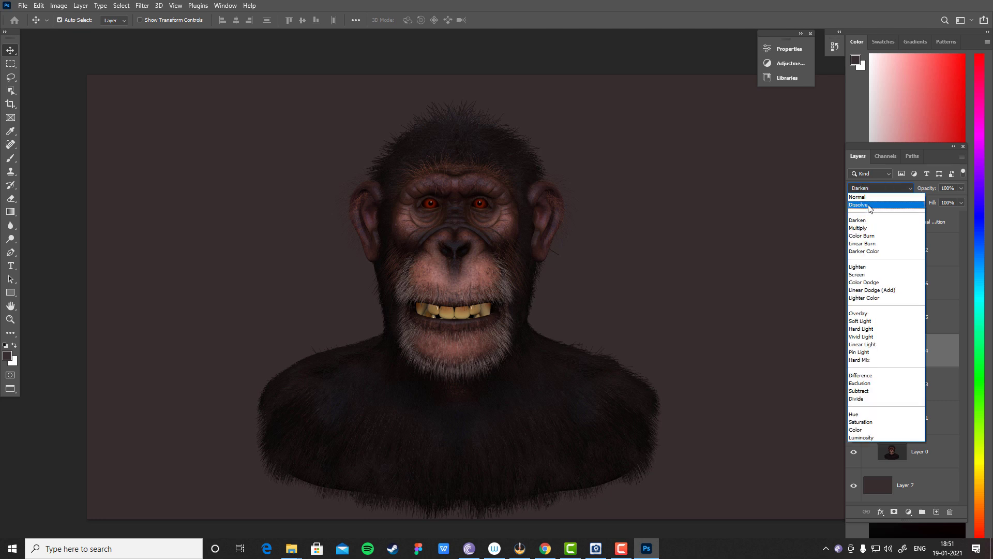
left_click(860, 205)
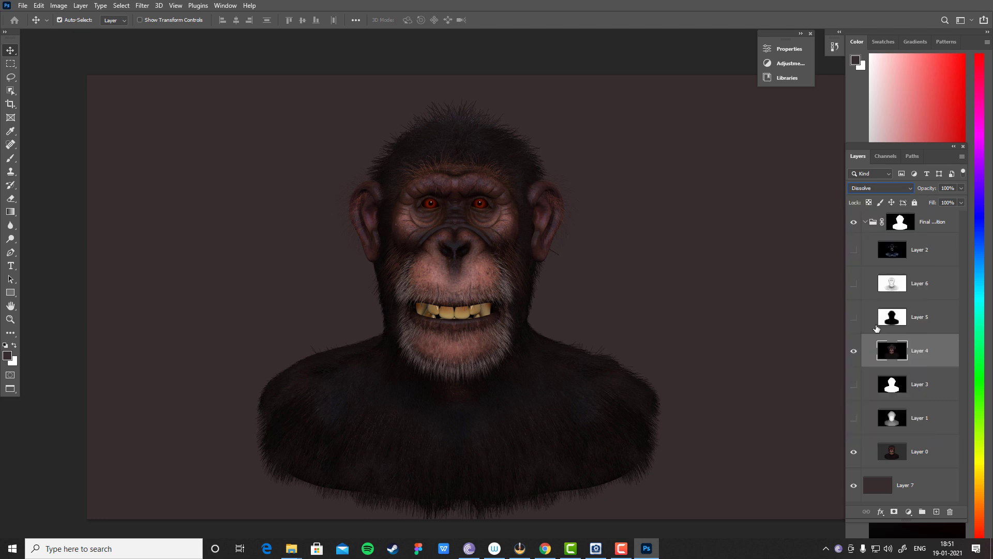
left_click(855, 354)
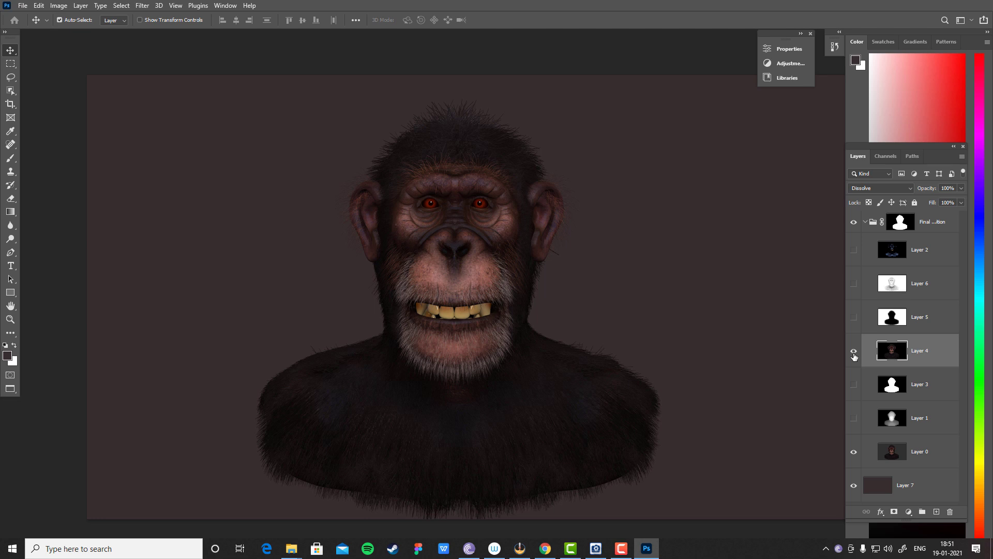
left_click(940, 457)
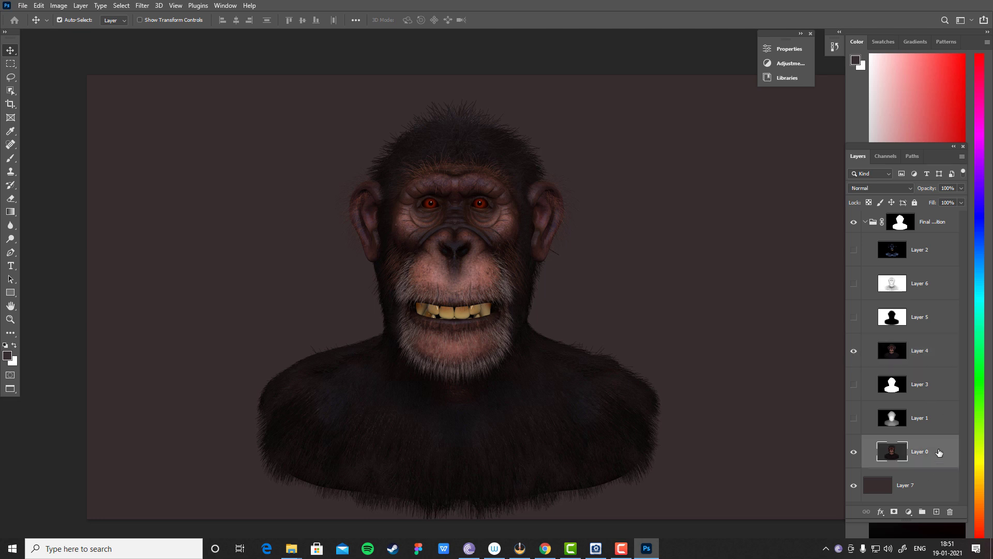
left_click(933, 351)
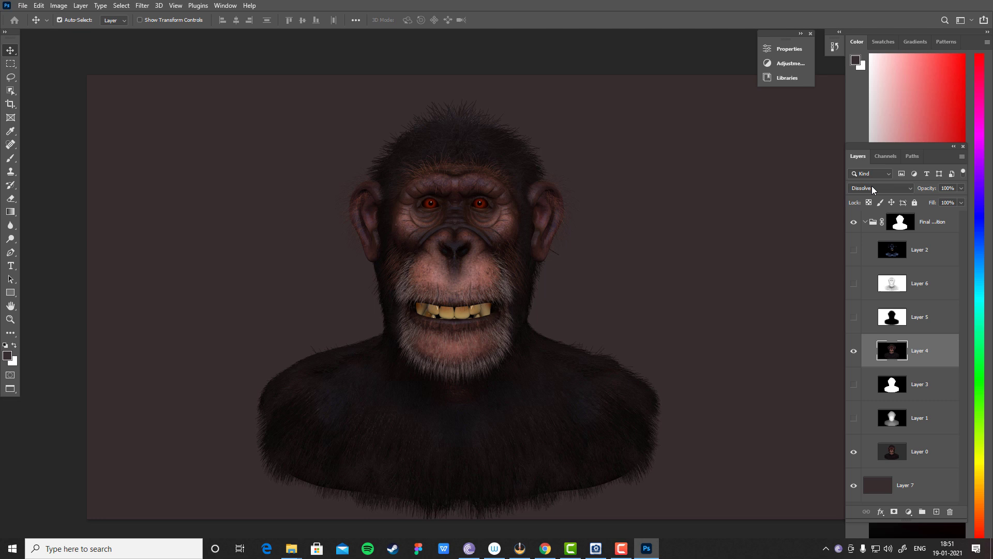
- Preview Layer 4's blend modes one after another, from Darken through the lighten, contrast and Divide modes
left_click(871, 187)
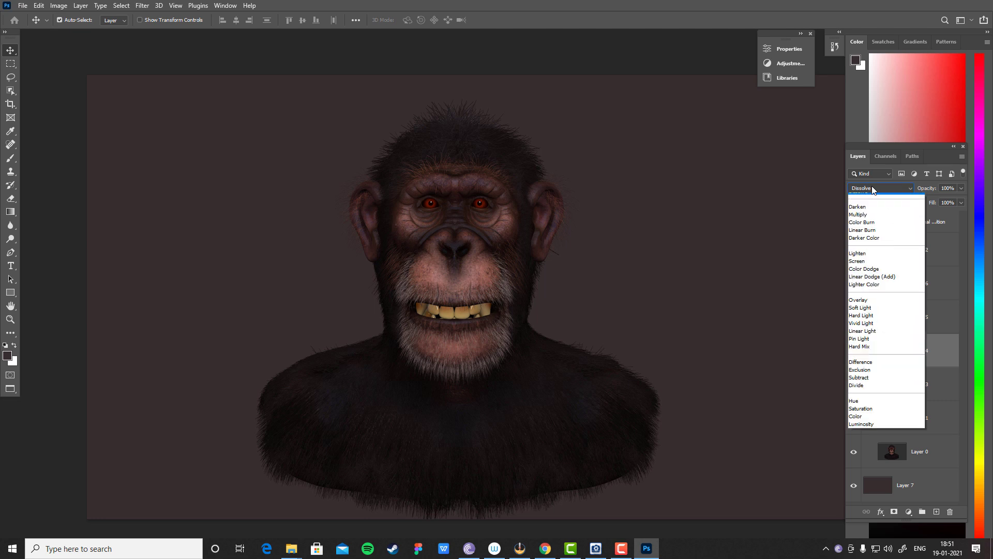
left_click(871, 187)
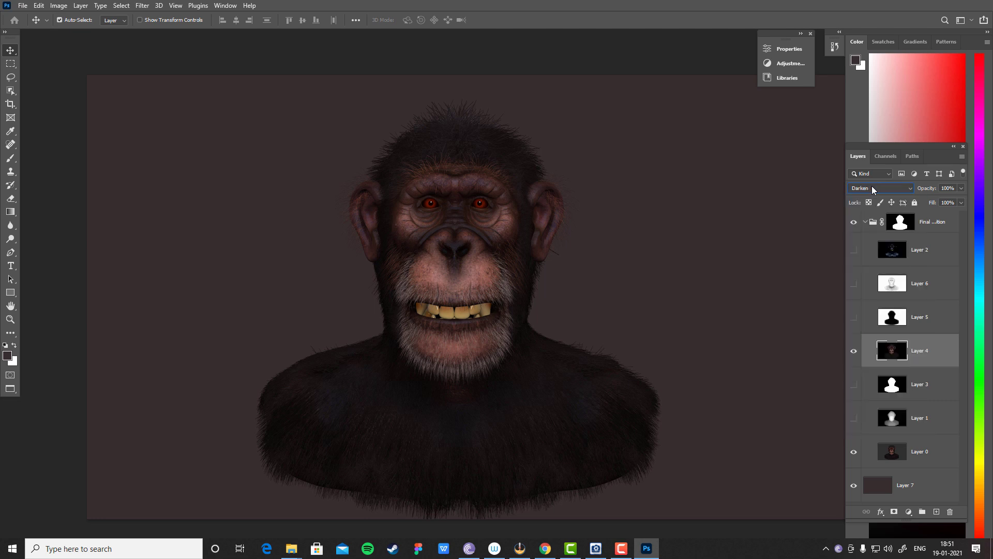
key("Up")
key("Down")
key("Down")
key("Down")
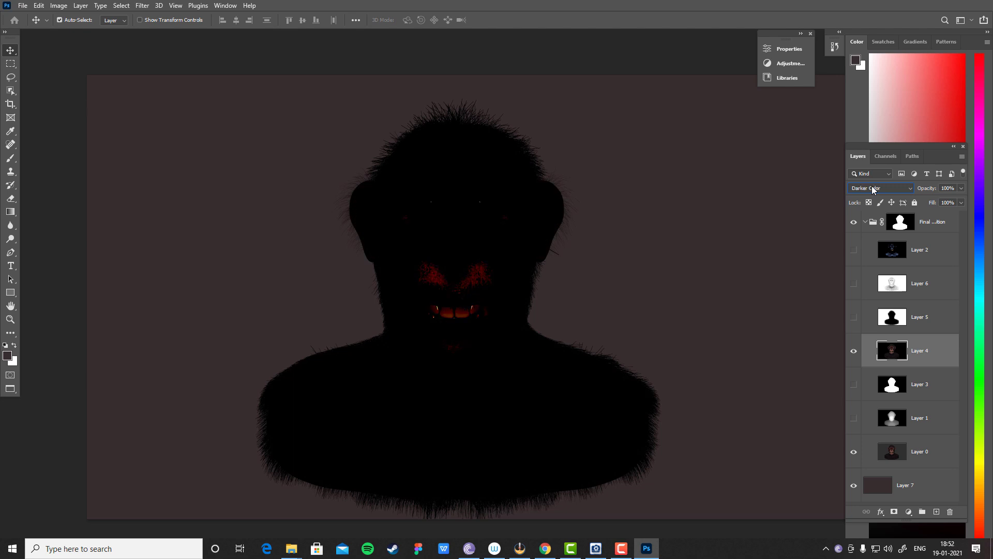
key("Down")
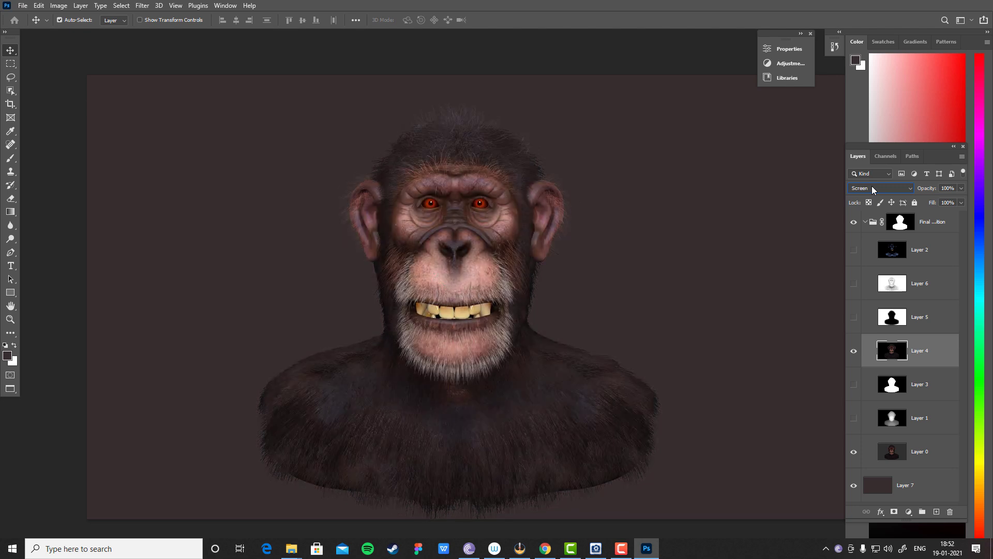
key("Up")
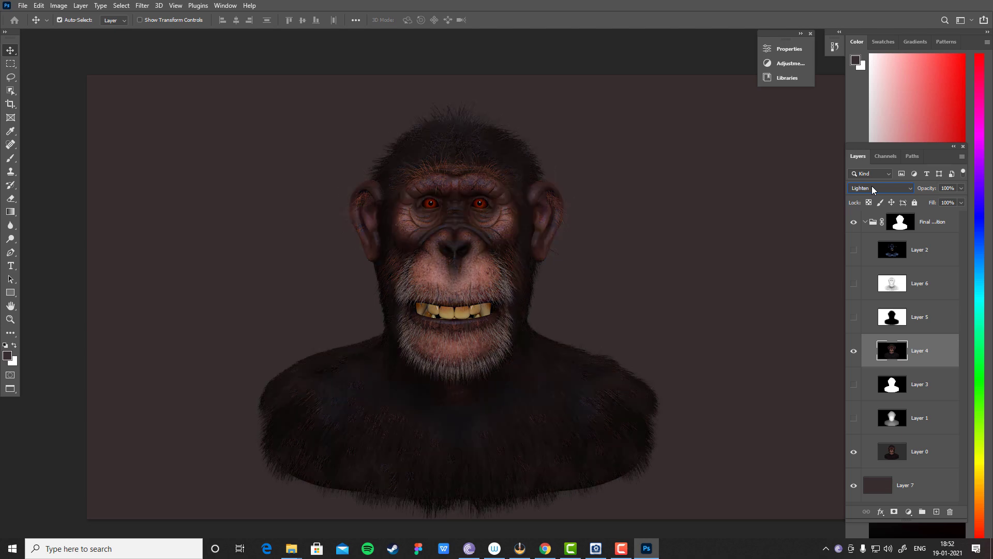
key("Down")
key("Up")
key("Down")
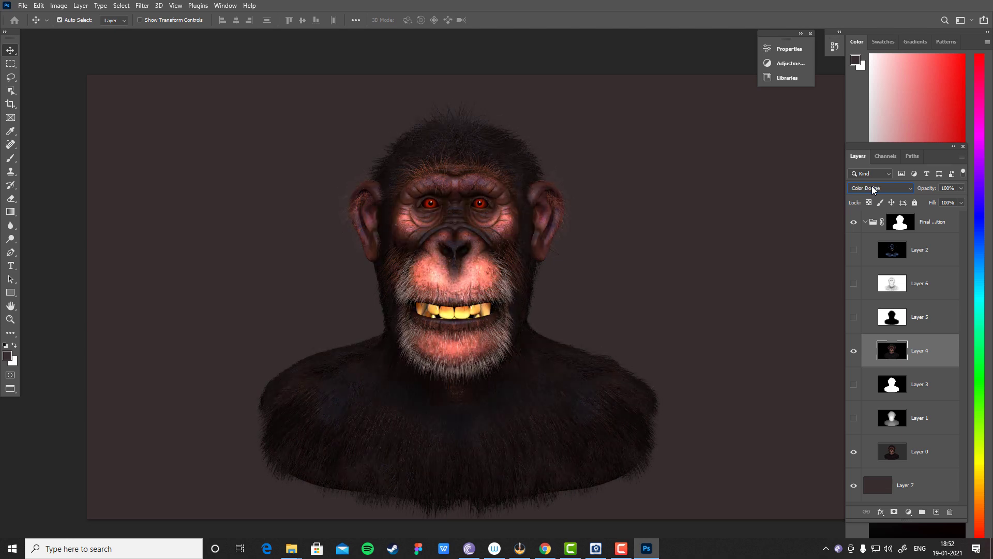
key("Down")
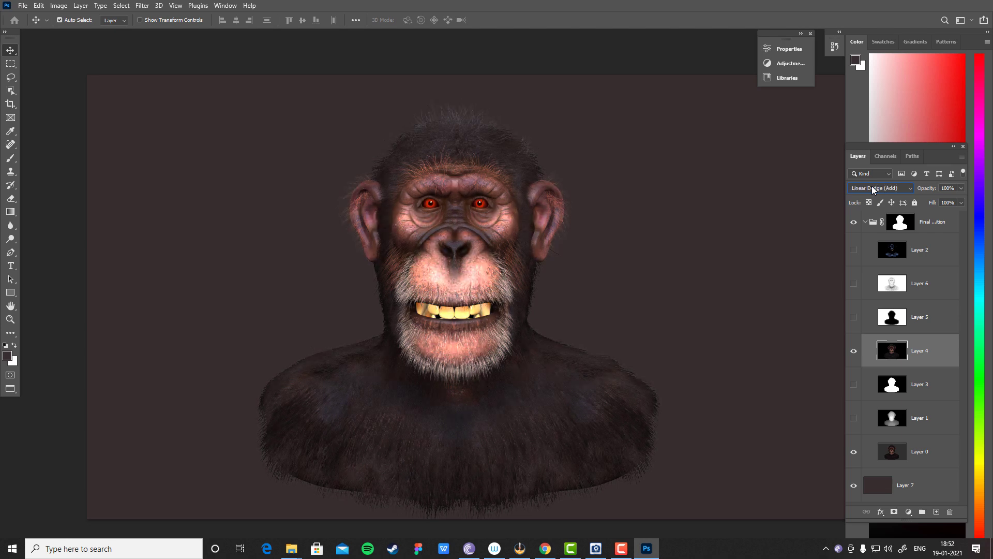
key("Down")
key("Down")
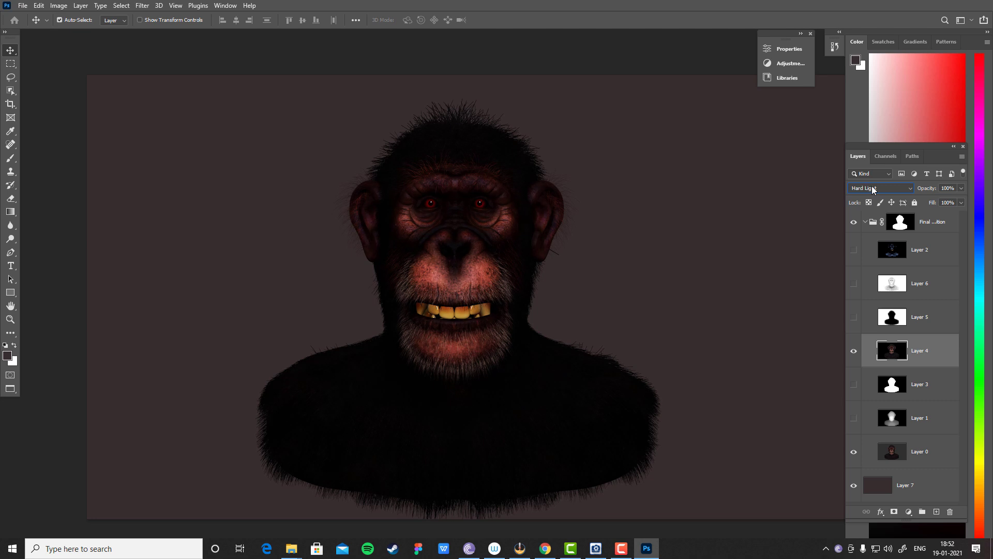
key("Down")
key("Down")
key("Down")
key("Down")
key("Down")
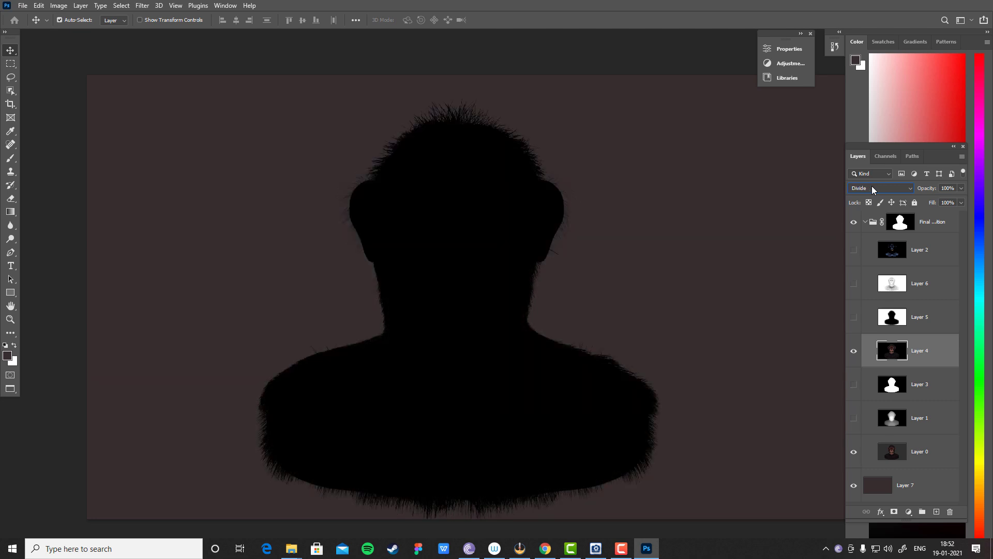
key("Down")
key("Down")
key("Down")
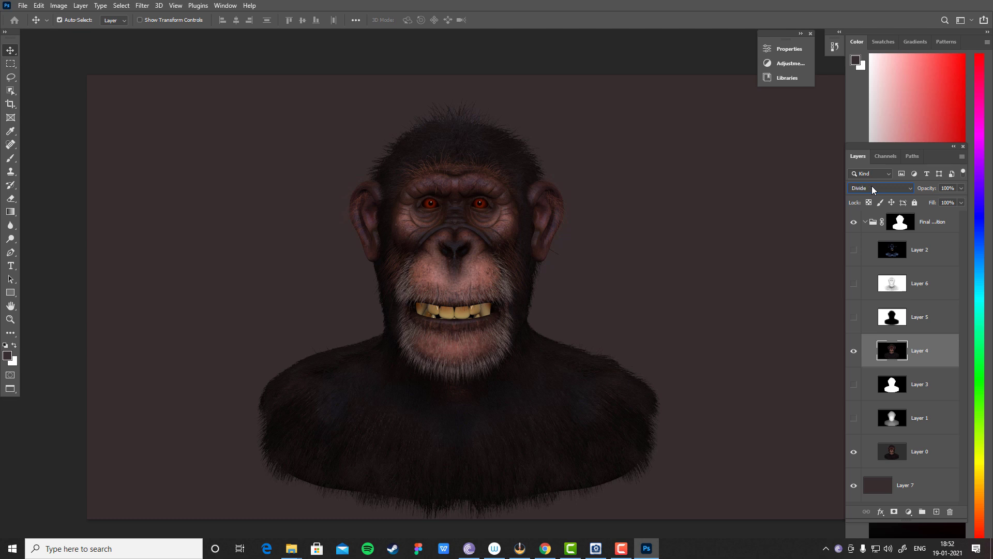
- Set Layer 4's blend mode to Screen
key("Up")
key("Up")
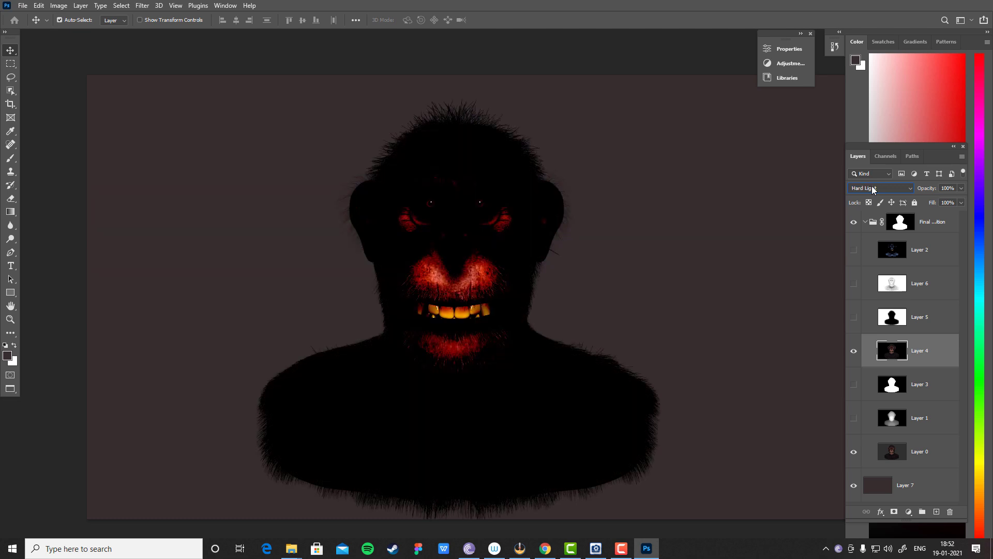
key("Up")
key("Up")
key("Up")
key("Up")
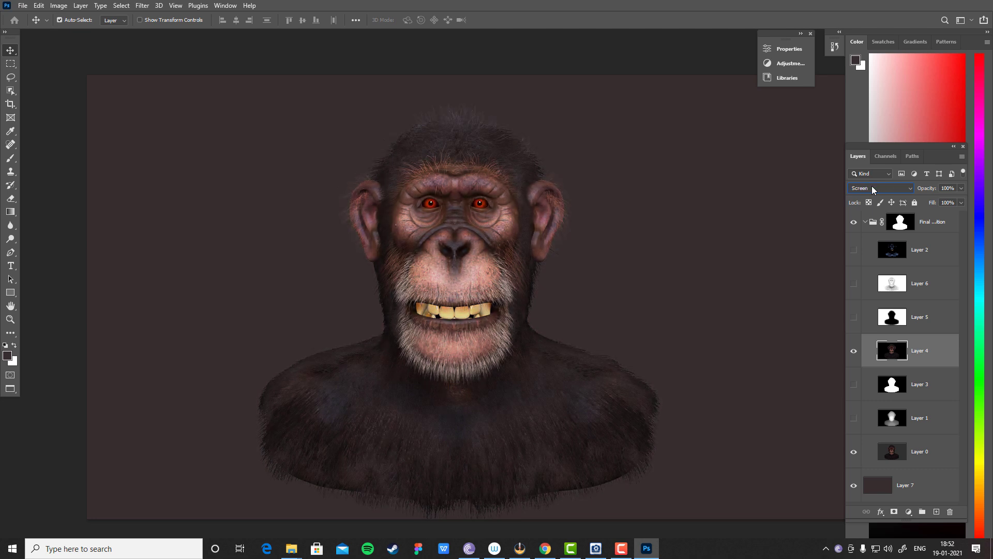
- Toggle Layer 4's visibility several times to compare the composite with and without it, leaving the layer visible
left_click(854, 353)
left_click(854, 352)
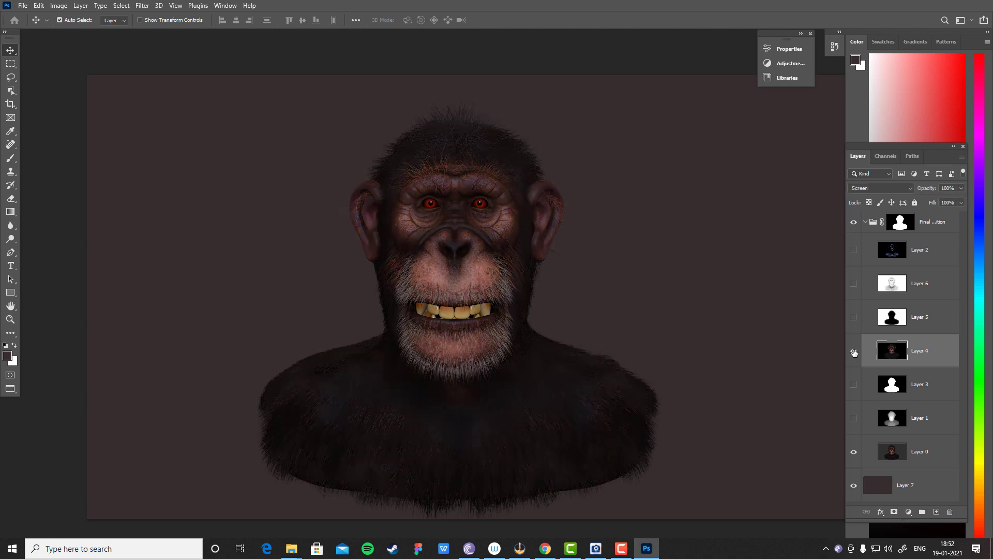
left_click(854, 353)
left_click(854, 353)
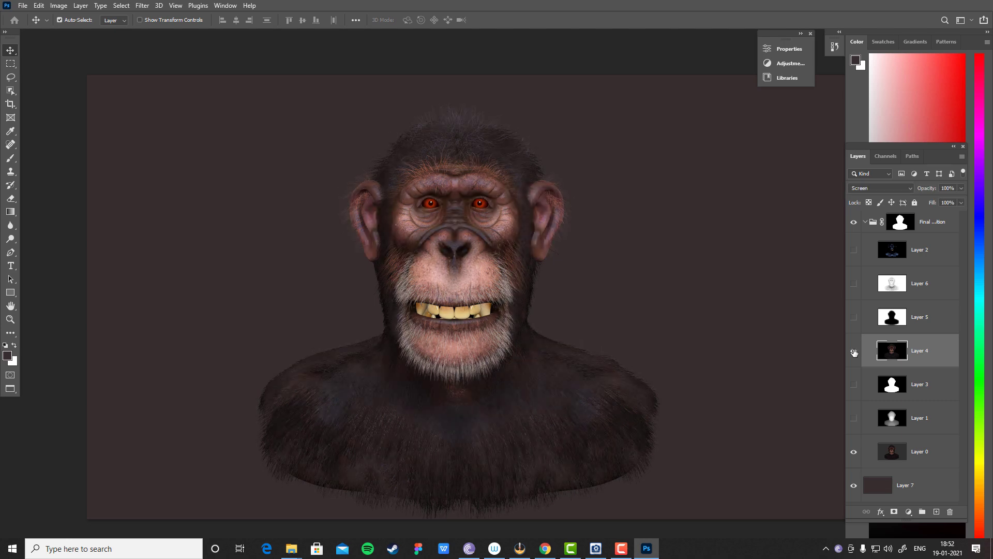
left_click(854, 353)
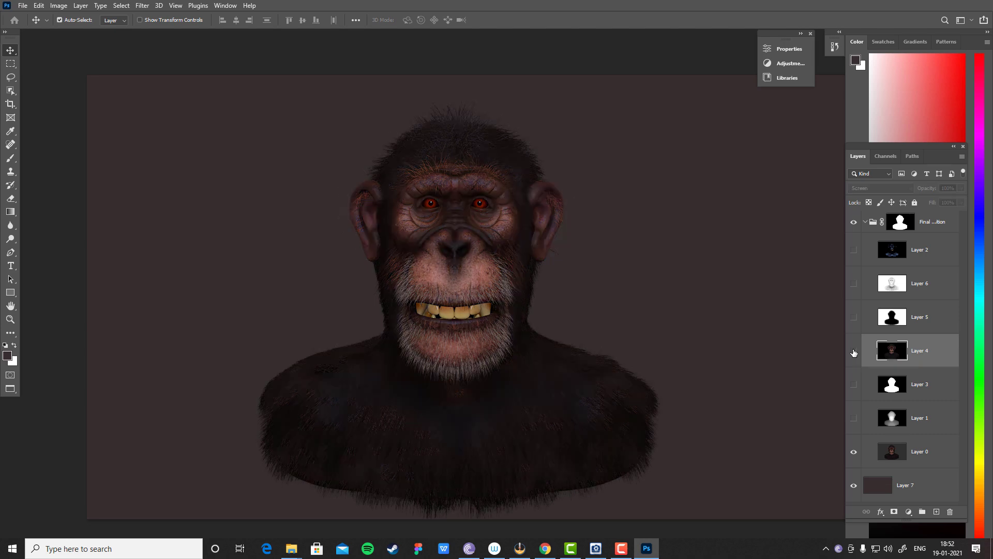
left_click(854, 352)
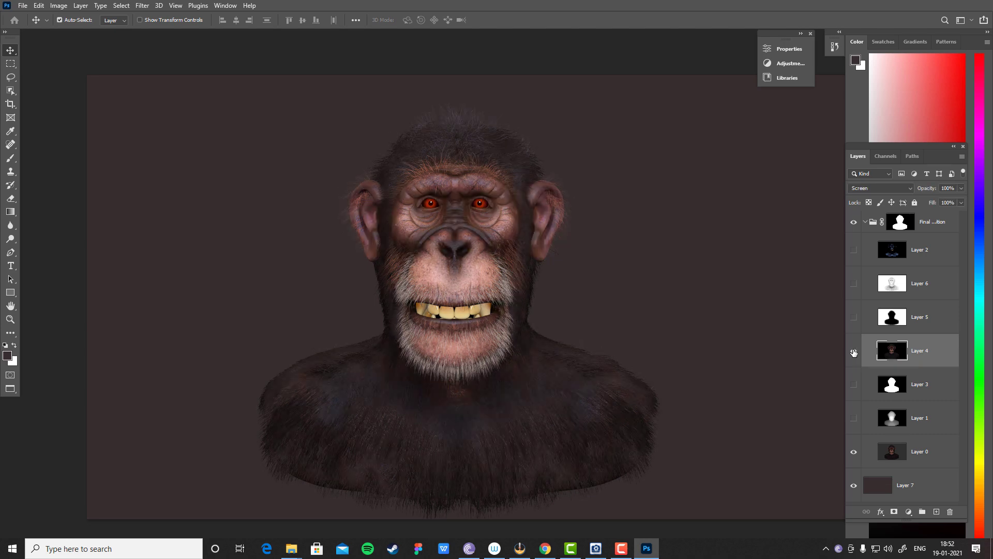
- Set Layer 4's opacity to 70% and compare the composite with and without the layer
left_click(948, 188)
type("70")
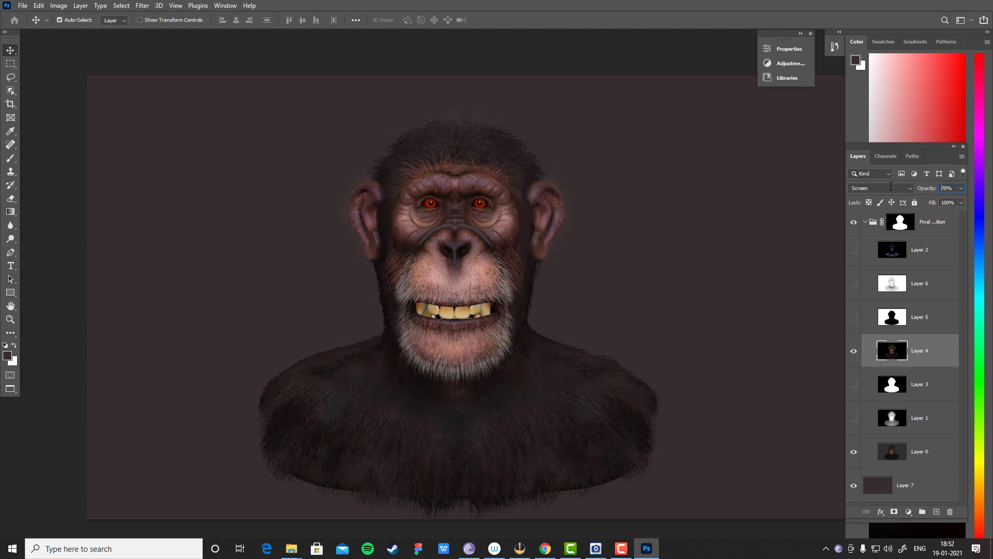
left_click(854, 352)
left_click(854, 353)
left_click(917, 388)
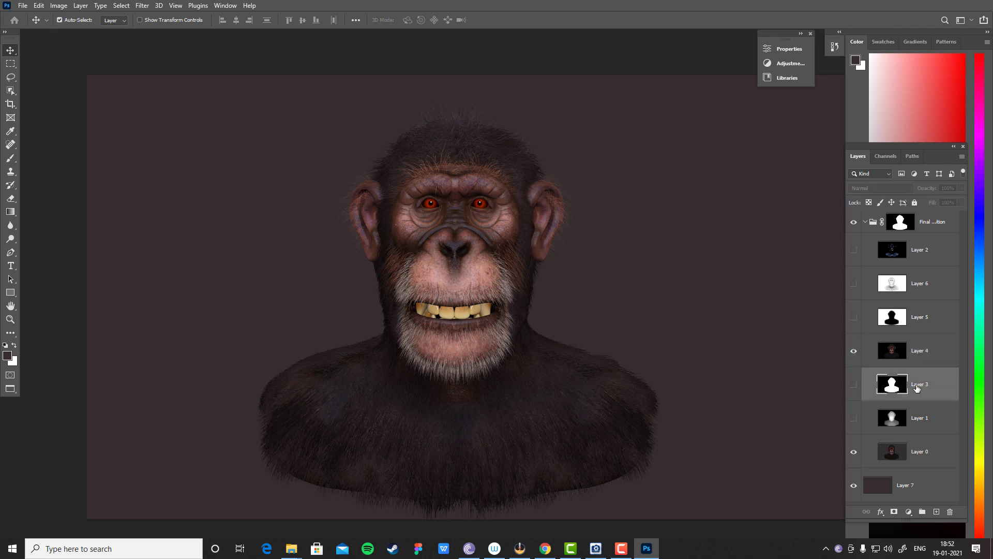
- Show Layer 6 and try the Dissolve, Darken, Multiply and Color Burn blend modes on it
left_click(854, 284)
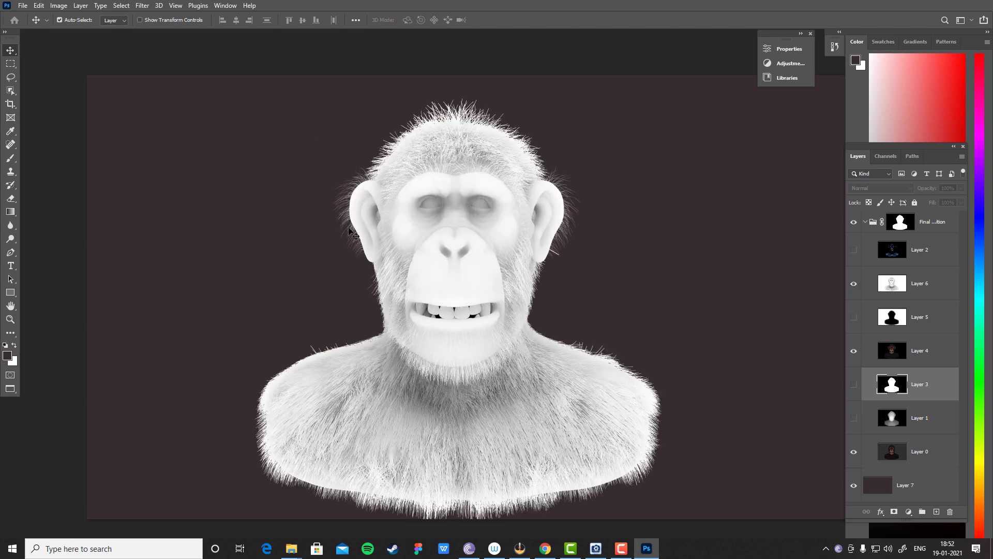
left_click(938, 288)
left_click(873, 189)
left_click(868, 205)
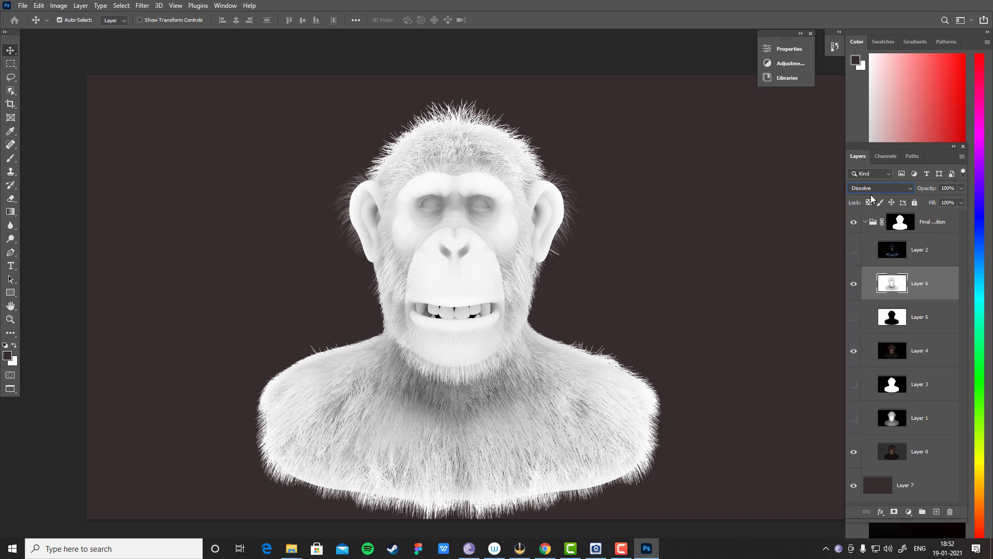
key("Down")
key("Up")
key("Down")
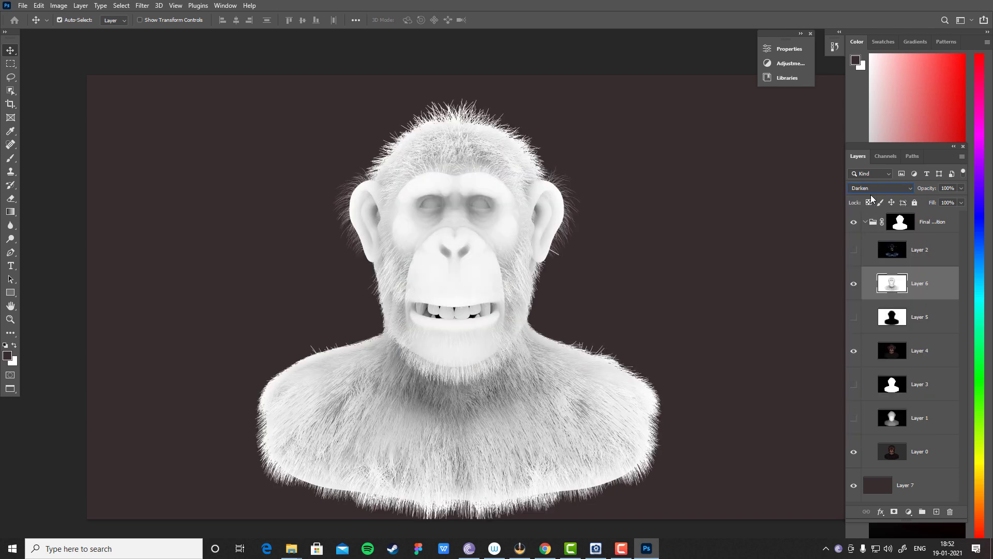
key("Down")
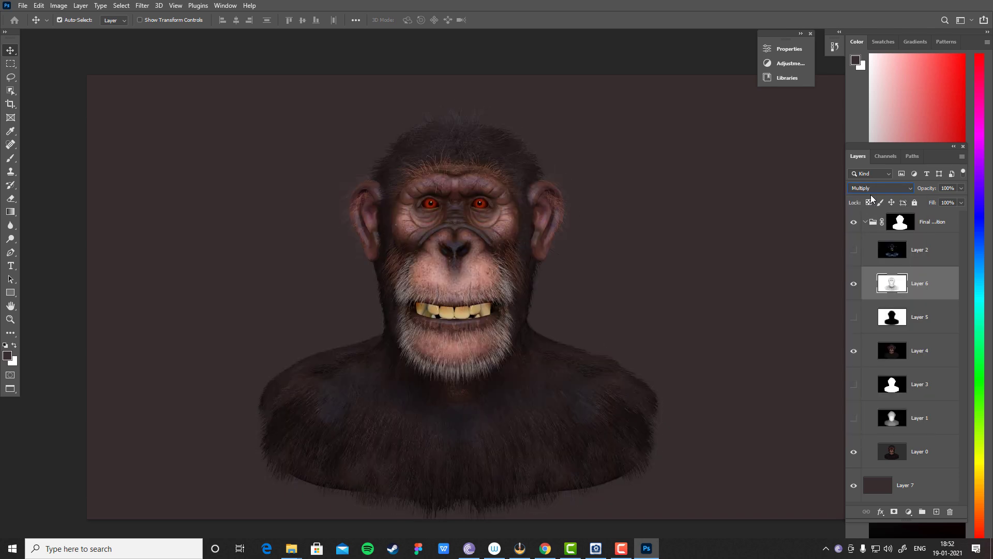
key("Up")
key("Down")
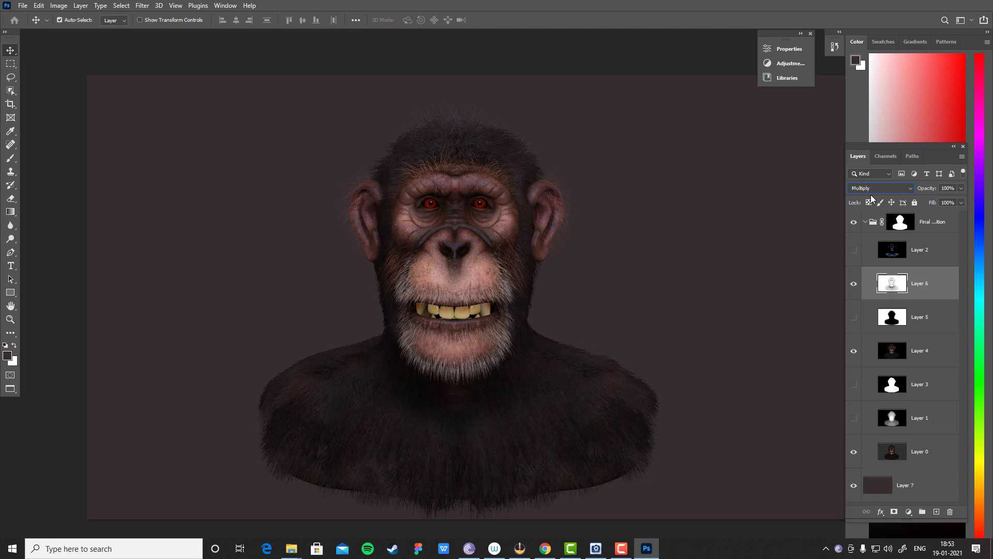
key("Down")
key("Up")
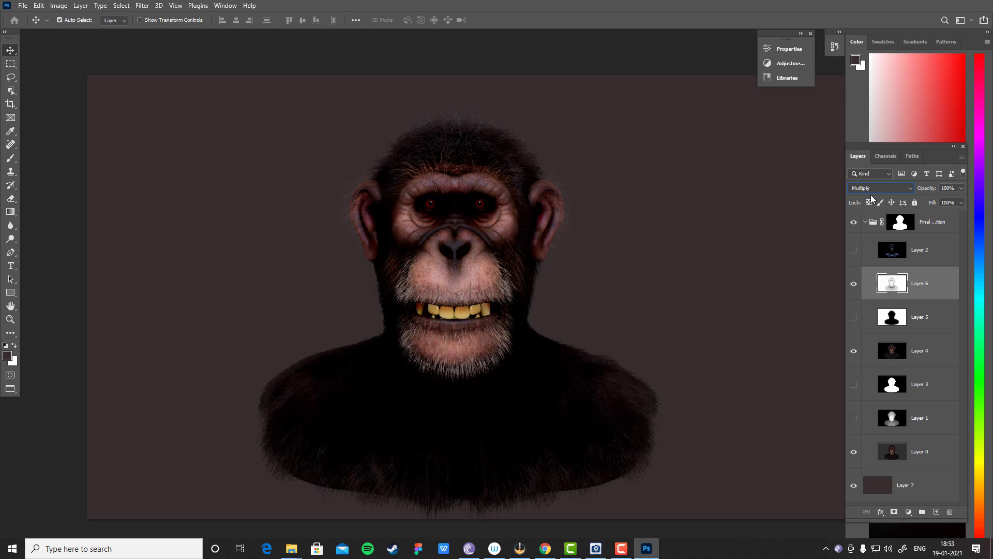
- Preview Layer 6's remaining blend modes one after another, through Overlay, Hard Light, Hard Mix and Divide to Luminosity
key("Down")
key("Down")
key("Down")
key("Down")
key("Down")
key("Down")
key("Down")
key("Down")
key("Down")
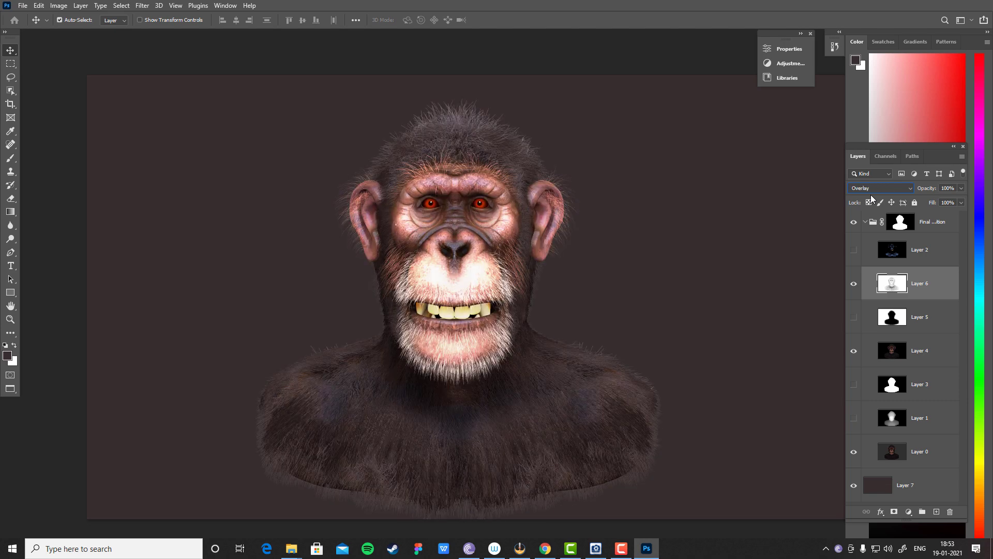
key("Up")
key("Down")
key("Down")
key("Down")
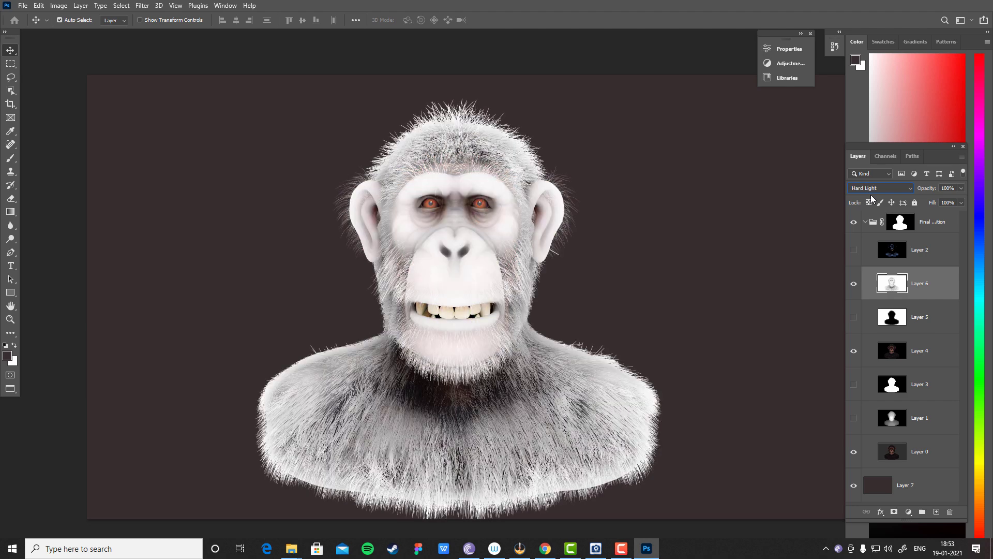
key("Down")
key("Down")
key("Down")
key("Down")
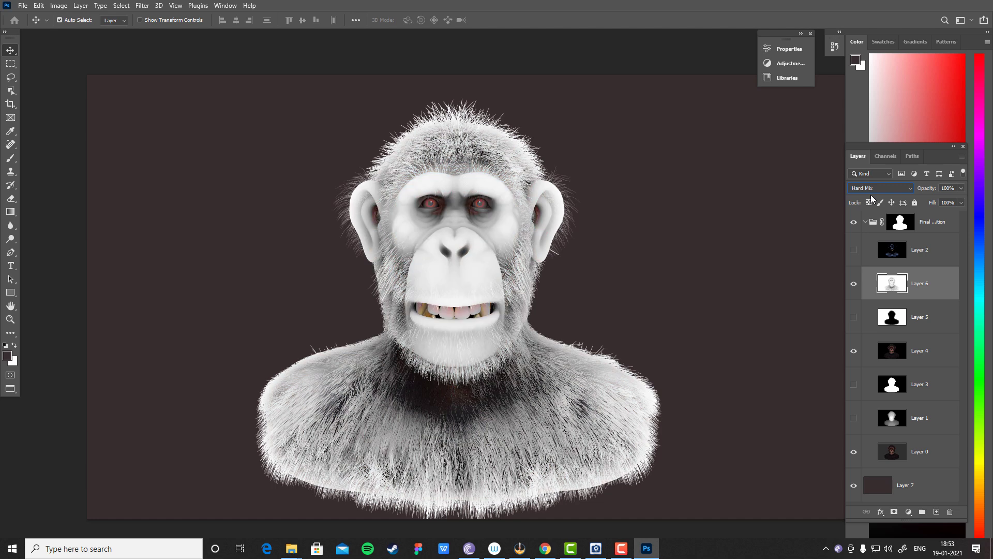
key("Down")
key("Down")
key("Down")
key("Down")
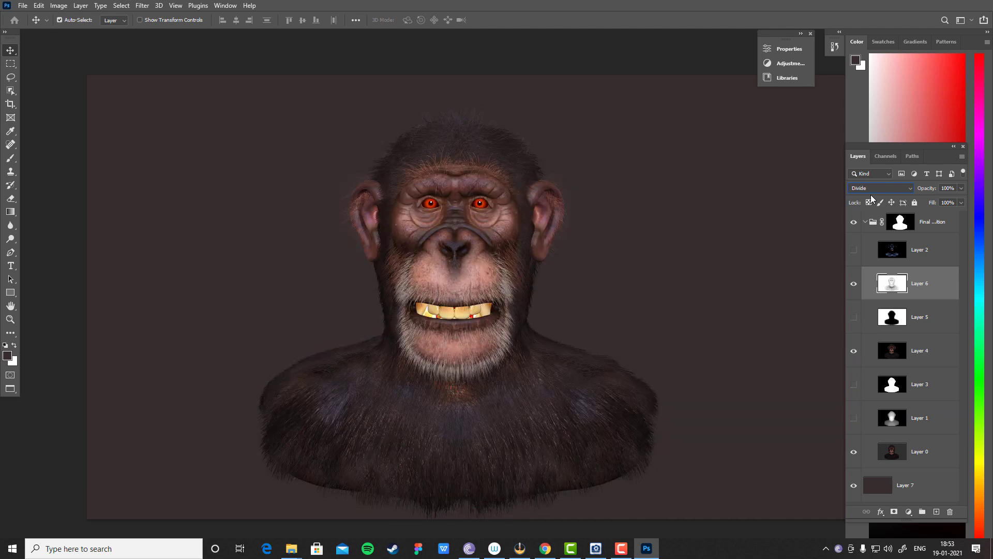
key("Down")
key("Up")
key("Down")
key("Down")
key("Down")
key("Down")
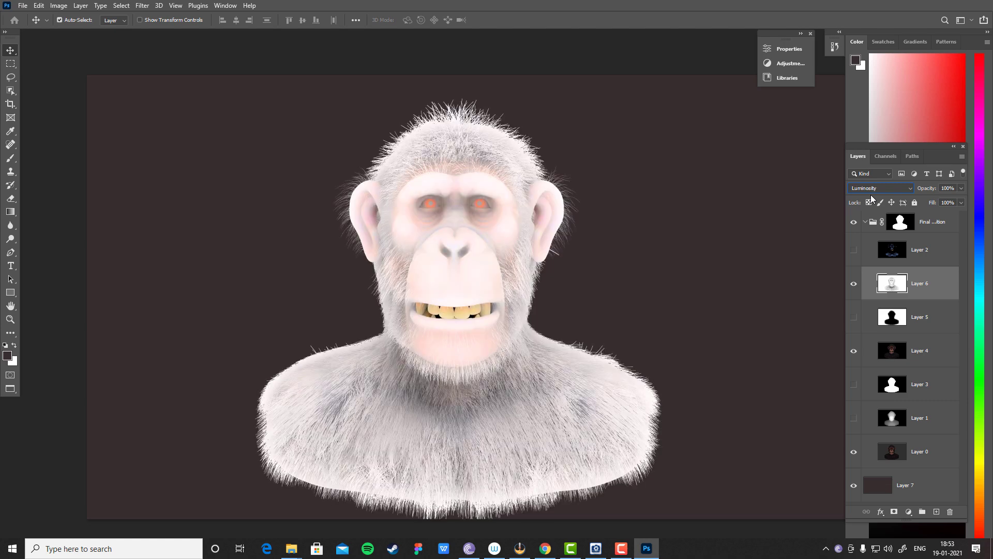
- Preview Layer 6's blend modes in reverse order, from Luminosity past Hard Mix back to Dissolve
key("Up")
key("Up")
key("Up")
key("Up")
key("Up")
key("Up")
key("Up")
key("Up")
key("Up")
key("Up")
key("Up")
key("Up")
key("Up")
key("Up")
key("Up")
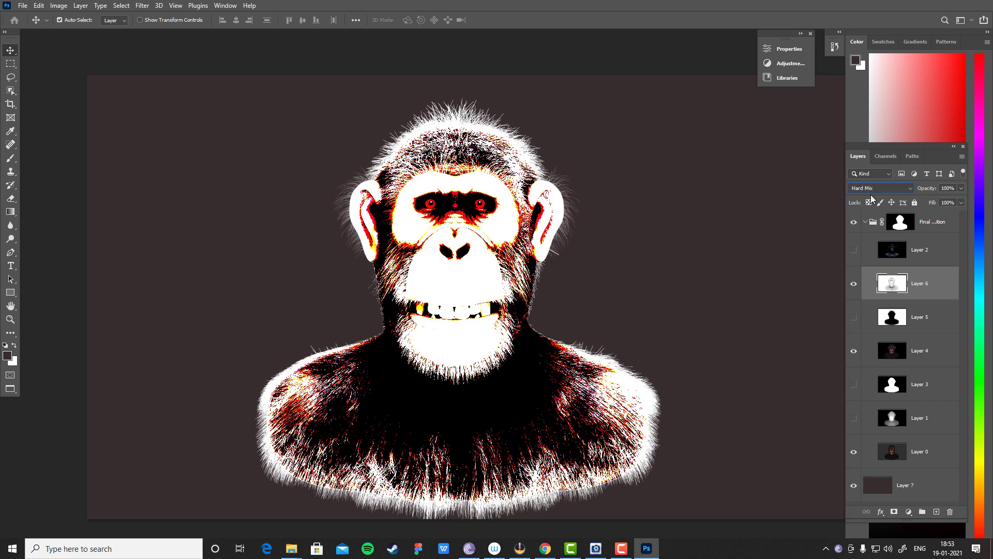
key("Up")
key("Up")
key("Up")
key("Up")
key("Up")
key("Up")
key("Up")
key("Up")
key("Up")
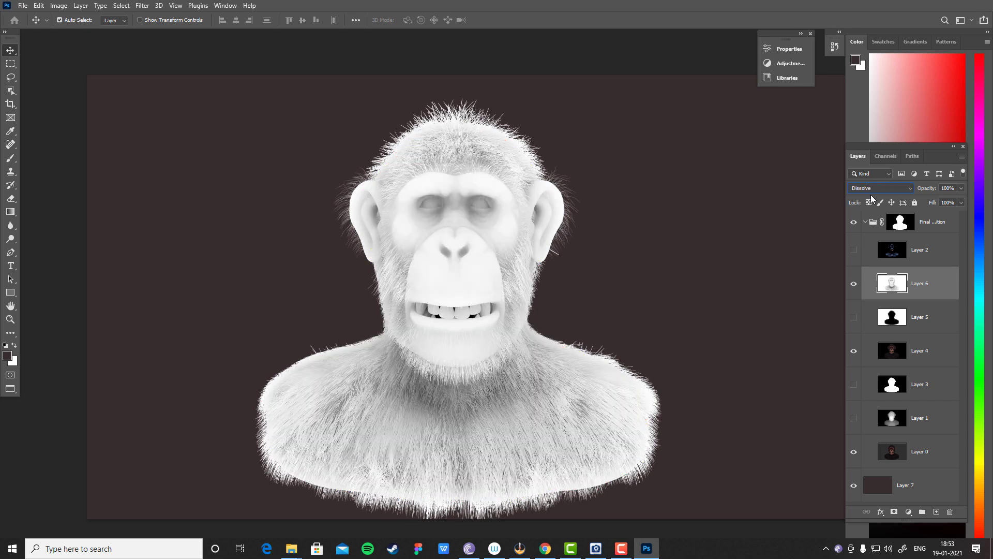
- Set Layer 6's blend mode to Multiply
key("Down")
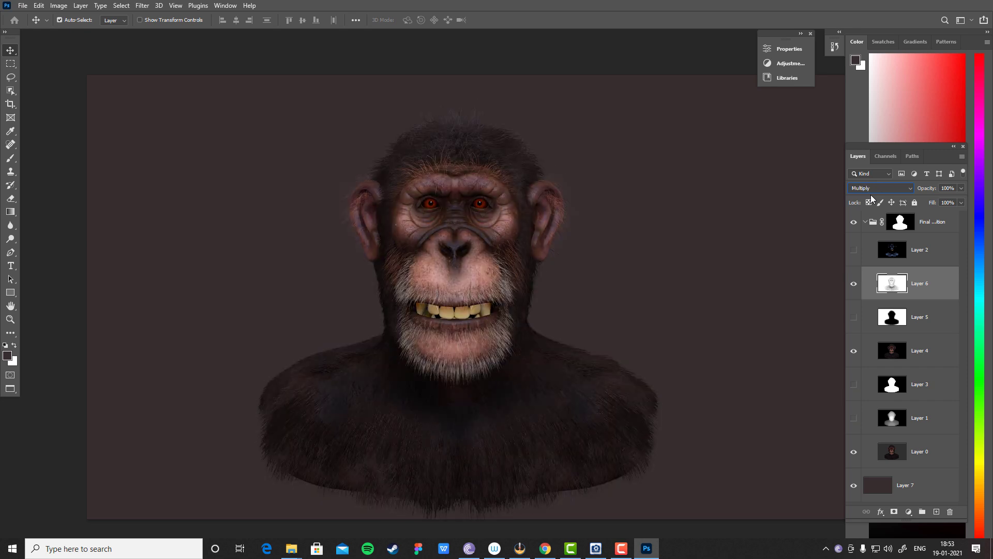
key("Up")
key("Down")
- Toggle Layer 6's visibility repeatedly to compare the composite with and without its shading, leaving the layer visible
left_click(854, 284)
left_click(854, 284)
left_click(854, 284)
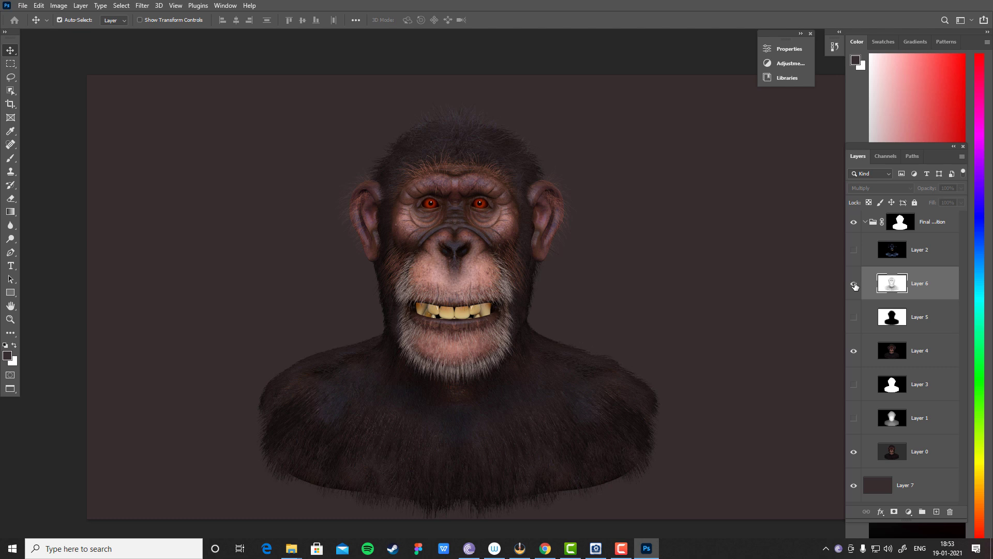
left_click(854, 284)
left_click(854, 284)
left_click(854, 284)
left_click(855, 284)
left_click(854, 284)
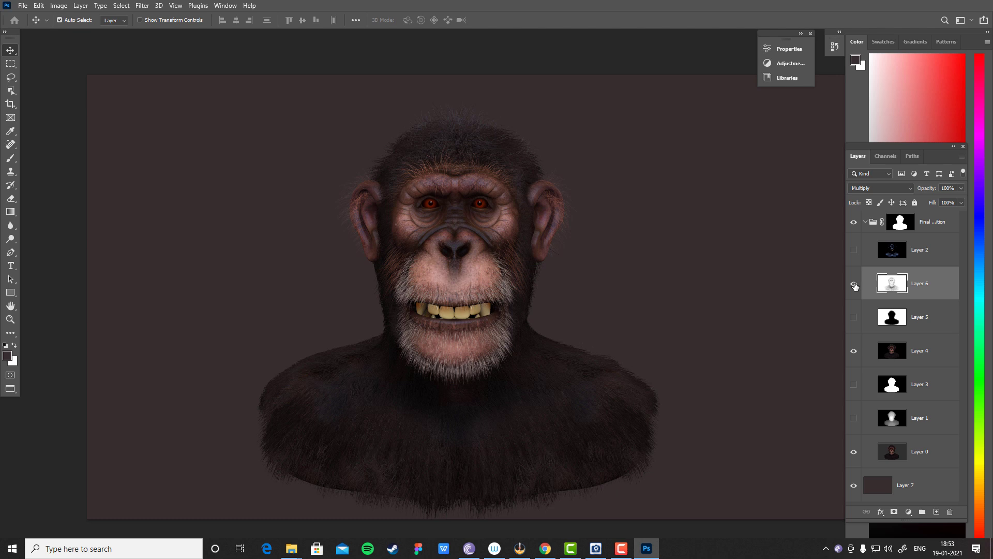
left_click(854, 284)
left_click(854, 284)
left_click(854, 284)
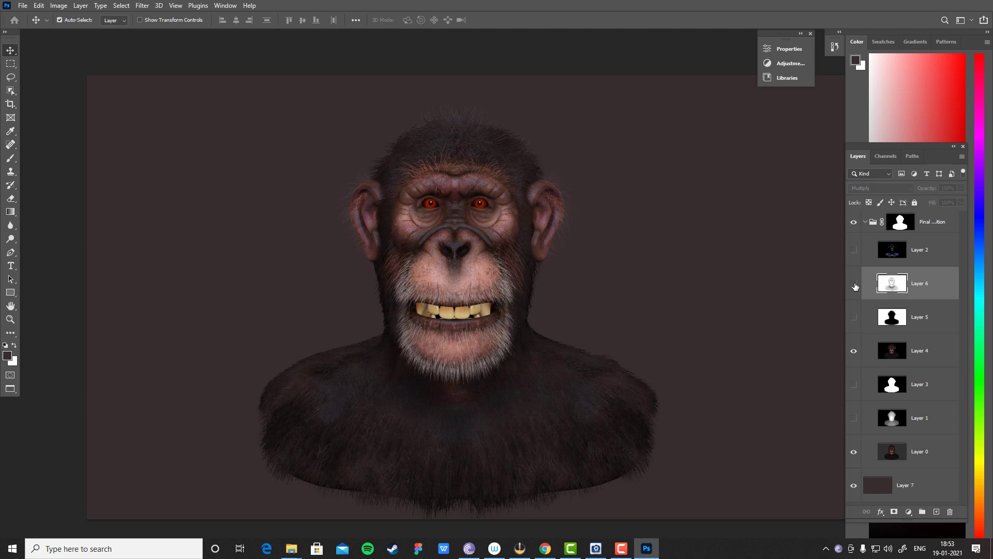
left_click(855, 284)
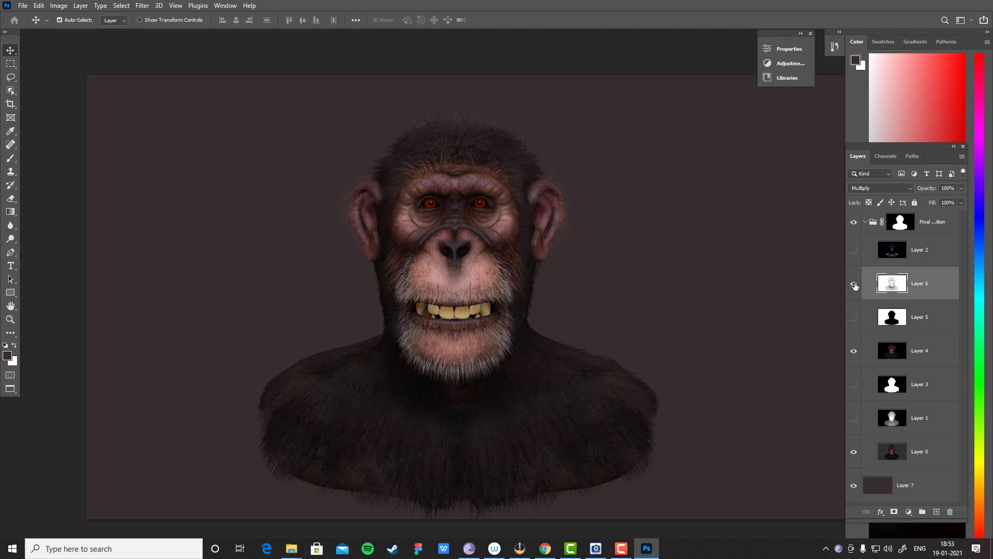
- Toggle Layer 2's visibility repeatedly to compare its bluish highlight pass with the composite, leaving the layer visible
left_click(855, 250)
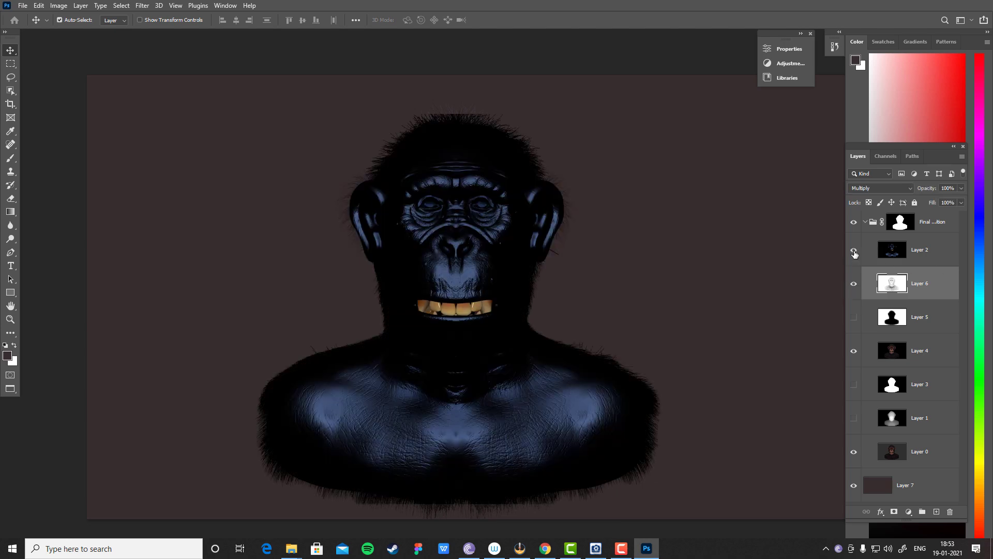
left_click(855, 252)
left_click(855, 251)
left_click(854, 251)
left_click(854, 252)
left_click(854, 251)
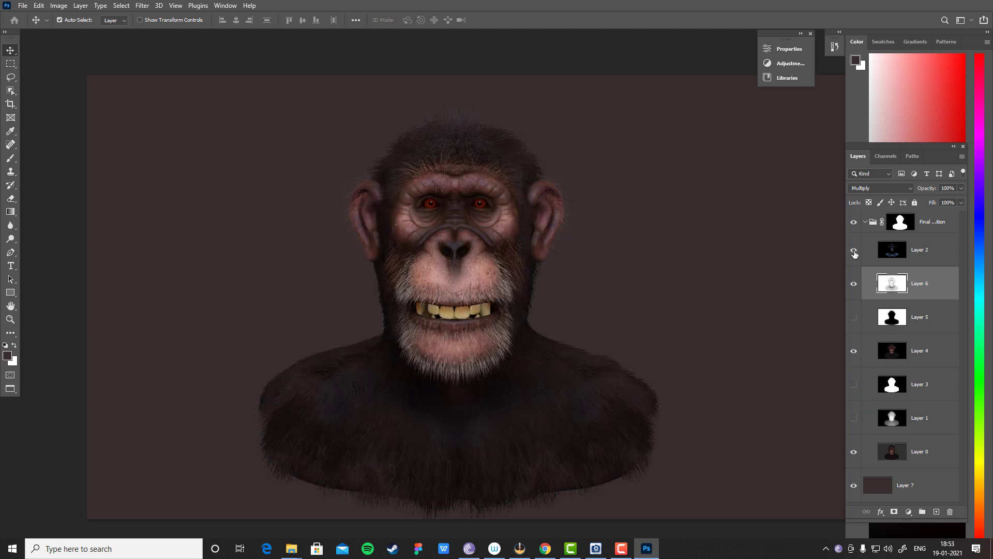
left_click(854, 252)
left_click(854, 252)
left_click(854, 252)
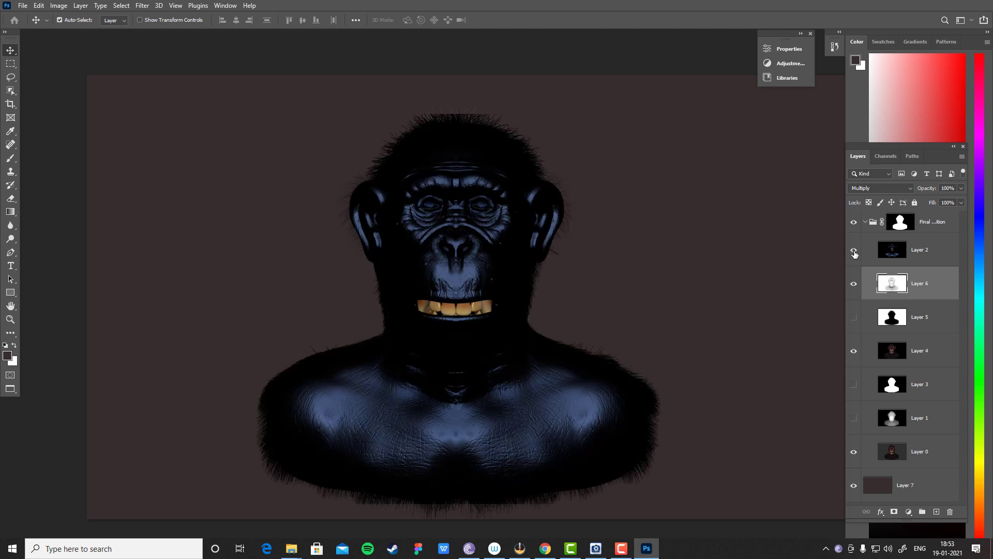
left_click(854, 251)
left_click(854, 252)
left_click(855, 252)
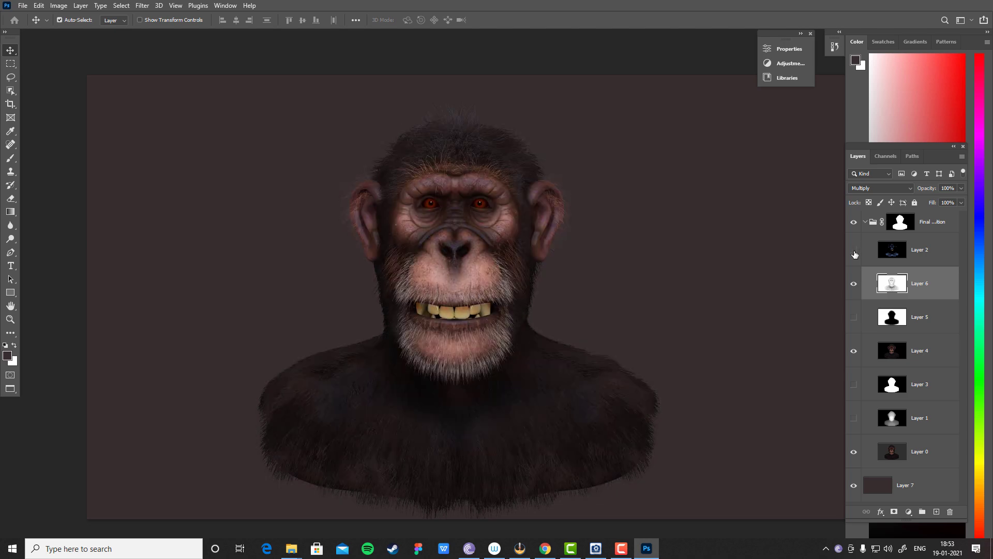
left_click(854, 251)
left_click(854, 251)
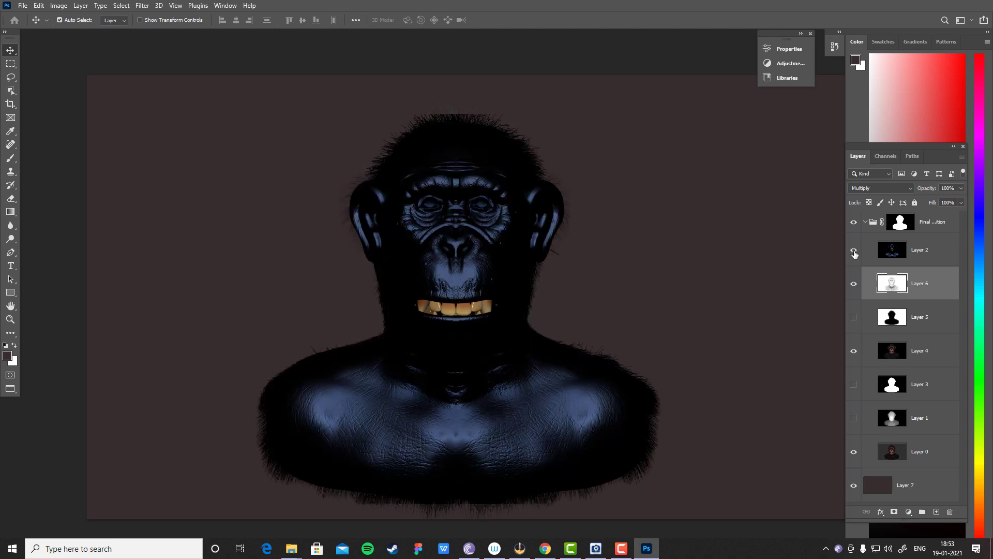
left_click(854, 252)
- Lower Layer 2's opacity to 40% and scale it up to about 101.4% to align it with the chimpanzee beneath
left_click(907, 261)
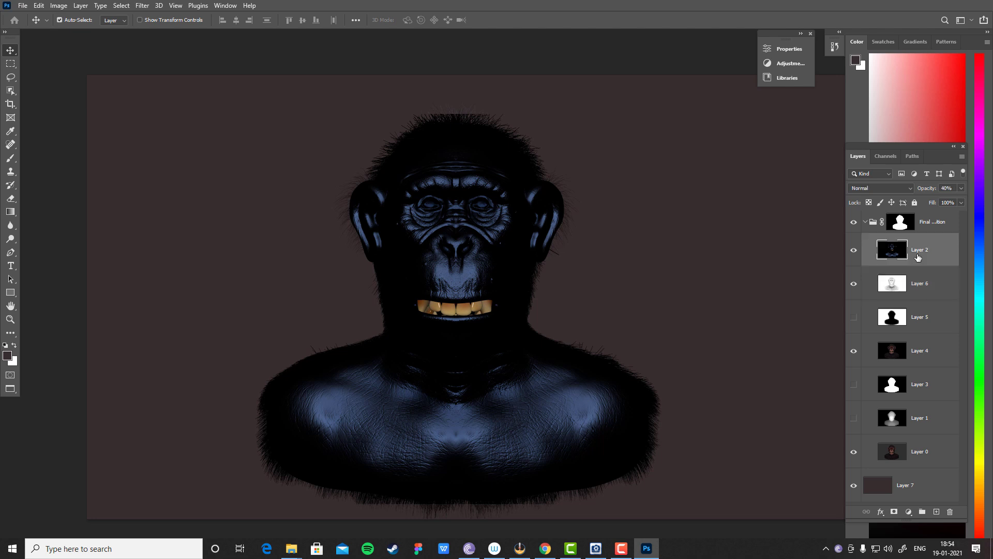
left_click(854, 251)
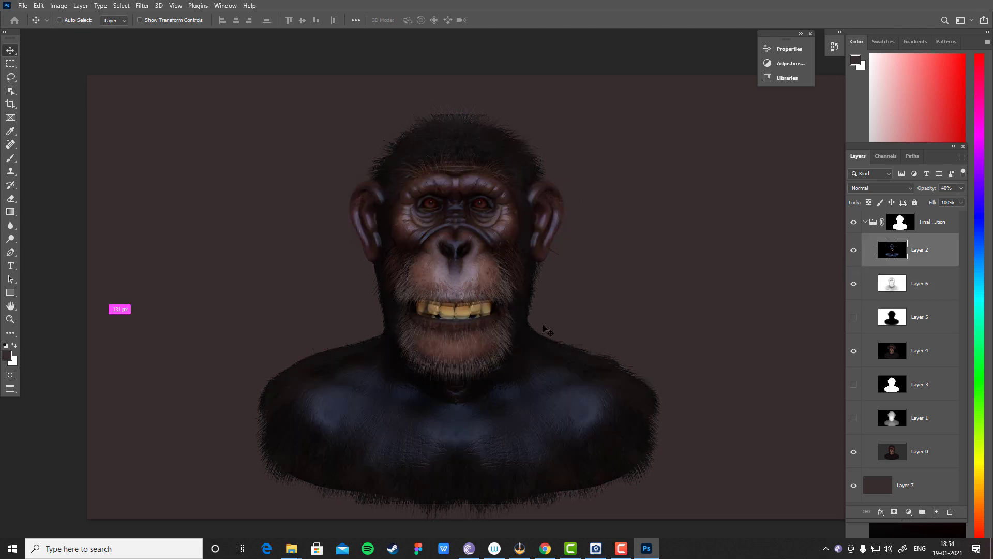
key("ctrl+t")
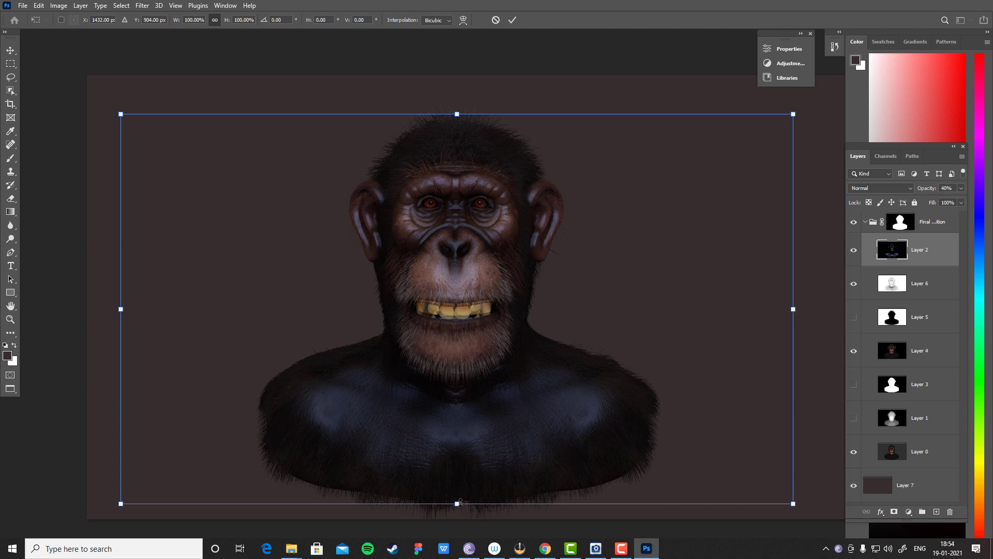
left_click_drag(457, 505, 456, 508)
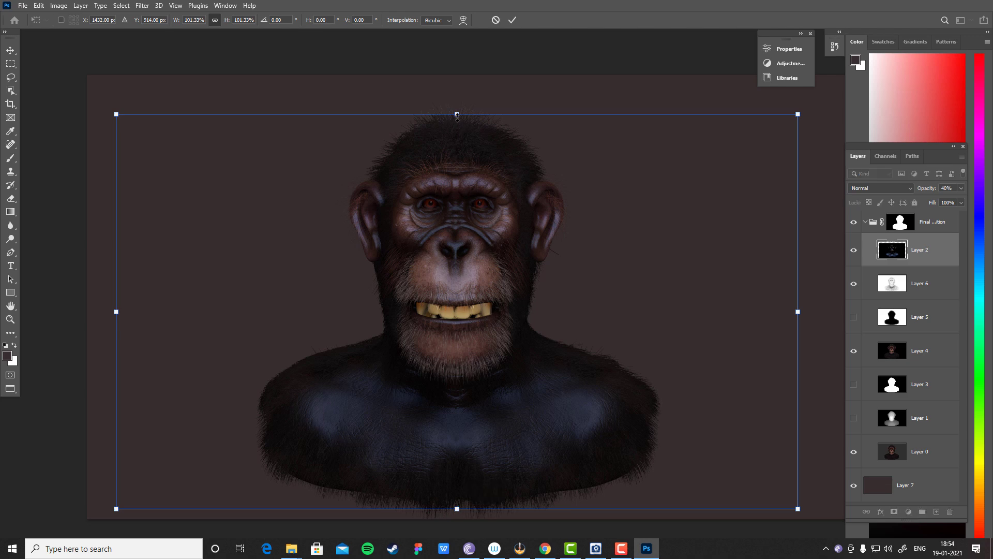
left_click_drag(457, 114, 457, 111)
left_click_drag(457, 114, 455, 117)
left_click_drag(117, 311, 117, 309)
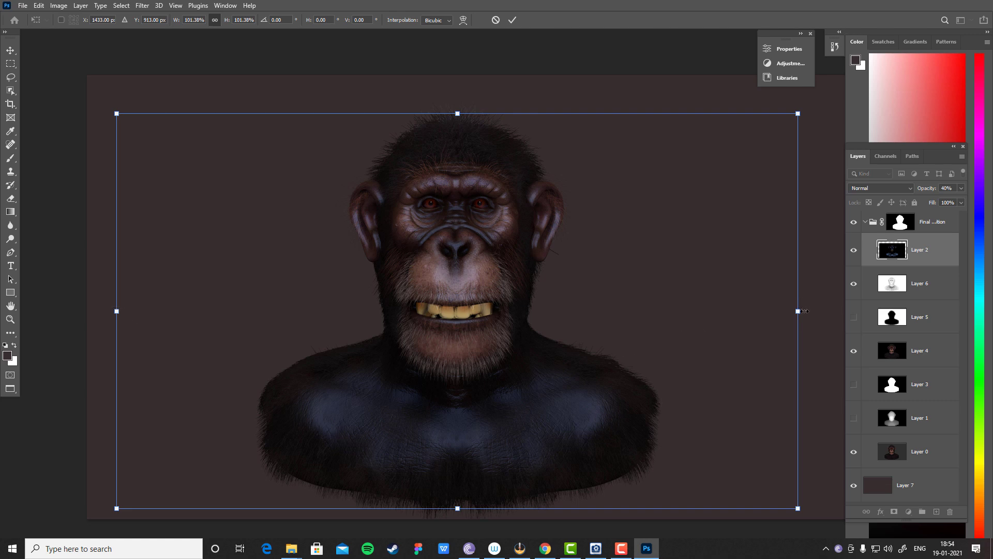
left_click_drag(800, 312, 799, 312)
key("Return")
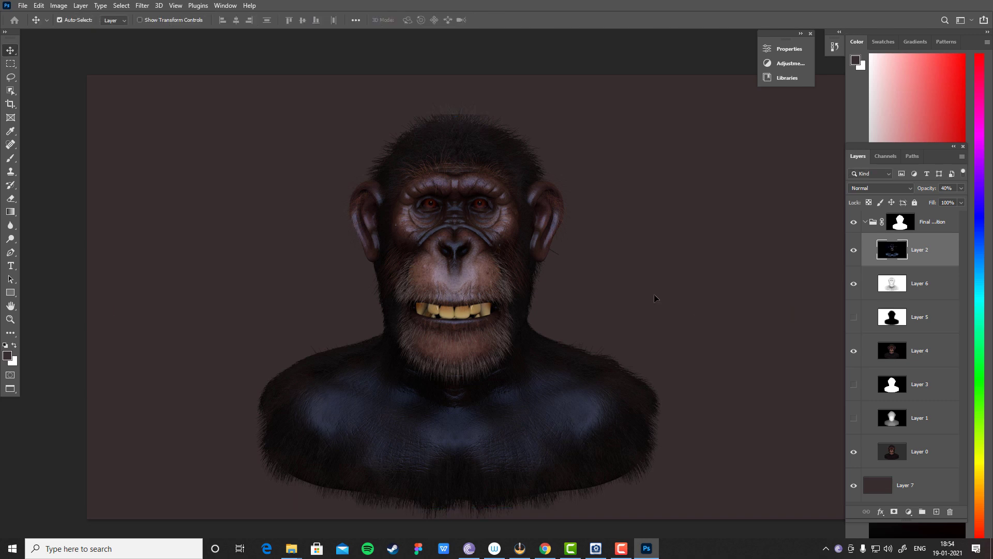
- Restore Layer 2's opacity to 100% and set its blend mode to Screen
key("0")
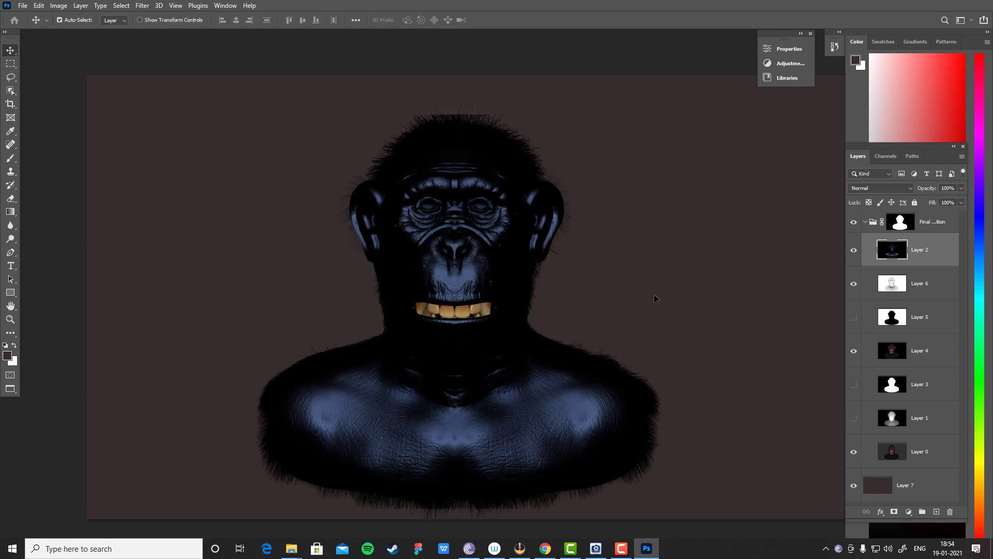
left_click(861, 188)
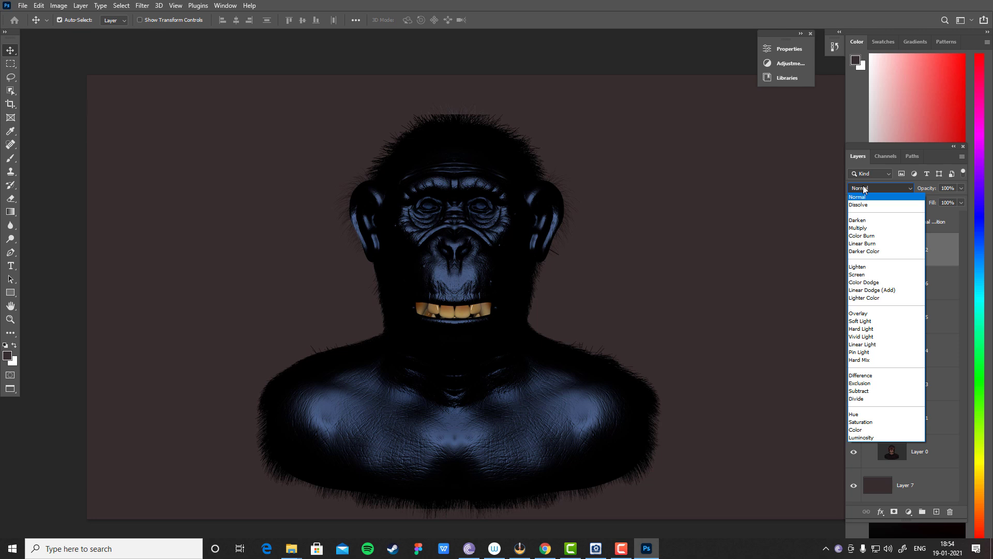
left_click(867, 276)
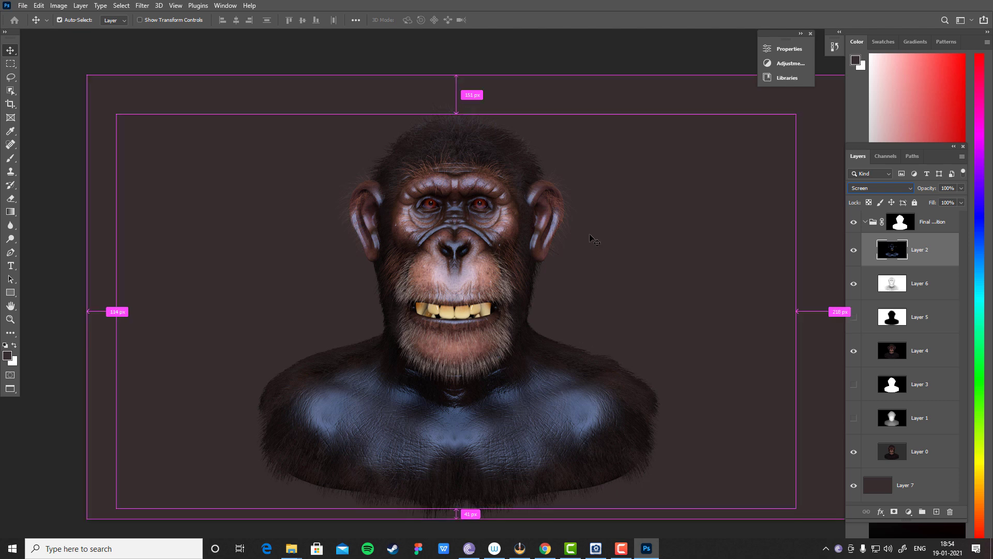
left_click(923, 275)
left_click(923, 253)
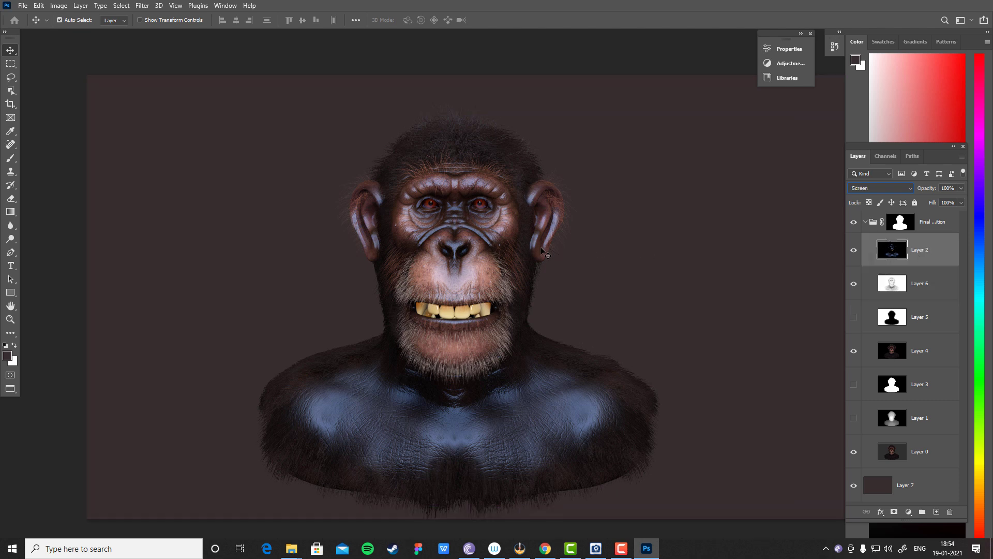
- Add a layer mask to Layer 2, invert it to black to hide the highlights, and switch to the Brush tool
key("ctrl+plus")
key("ctrl+plus")
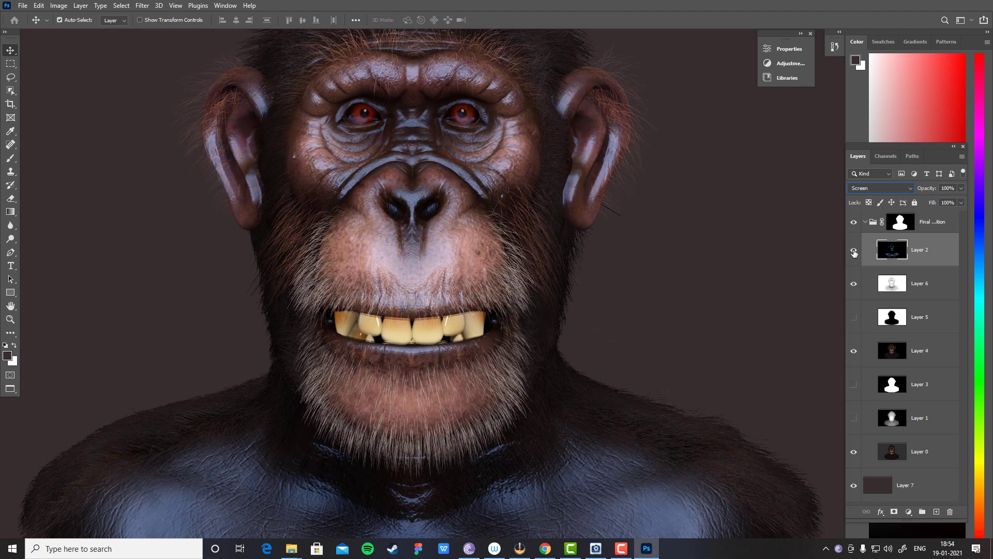
left_click(855, 251)
left_click(854, 251)
left_click(894, 511)
key("ctrl+i")
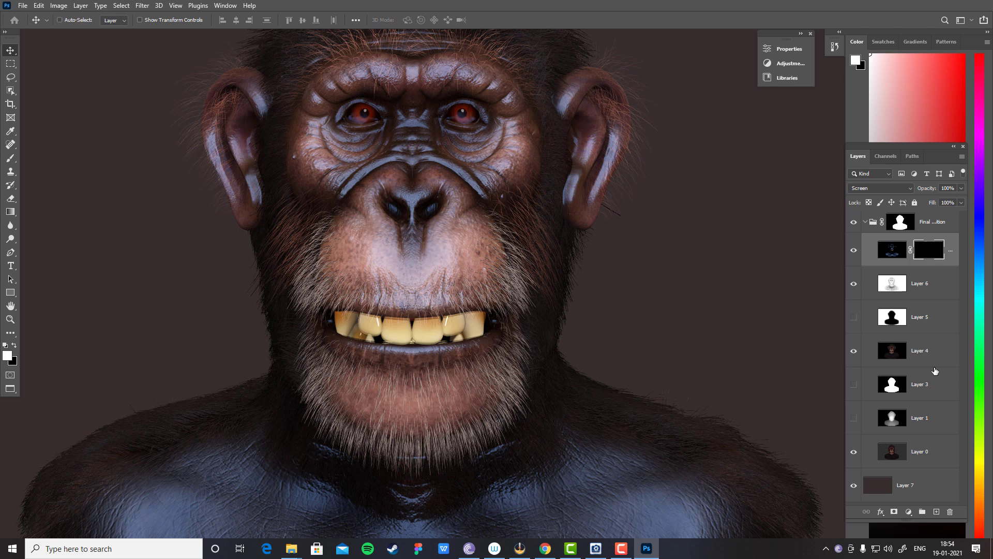
scroll(466, 233, "up", 2)
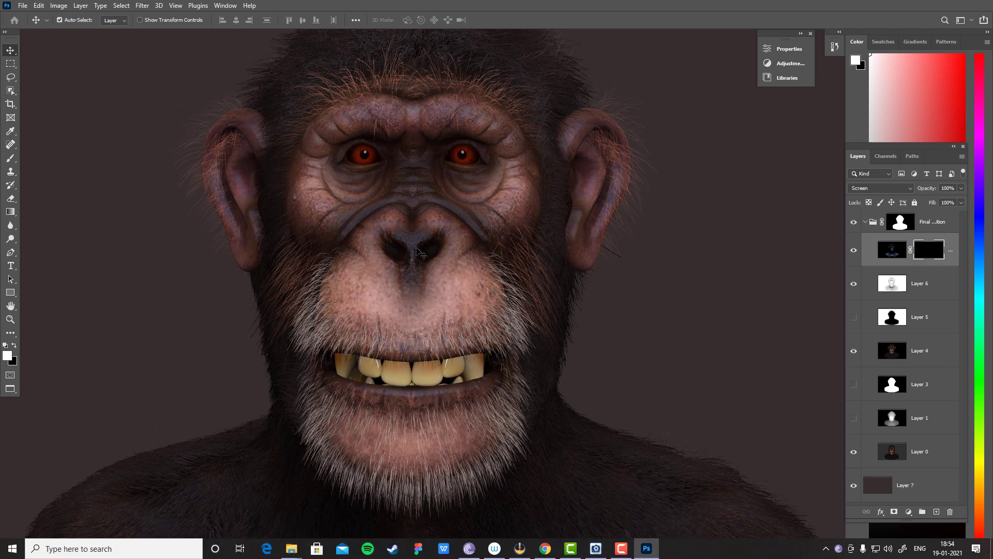
key("b")
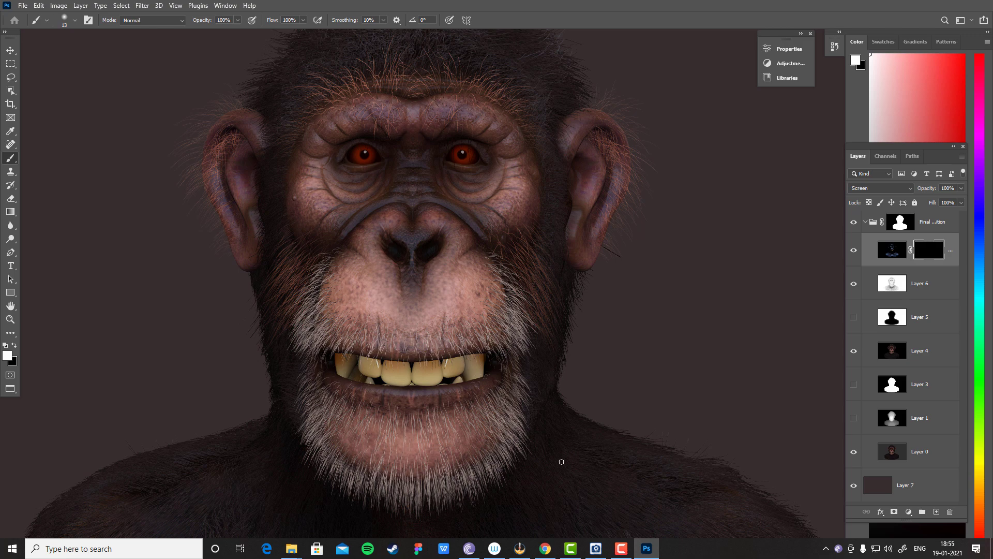
- Try revealing Layer 2's highlights on the cheek and muzzle with 500 px white brush strokes on its mask, undoing each attempt
left_click(645, 551)
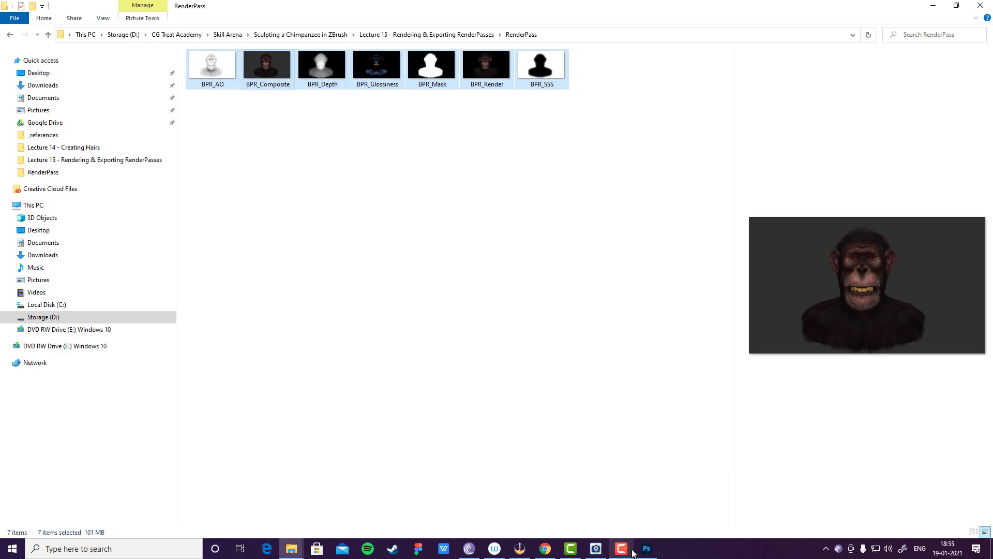
left_click(646, 549)
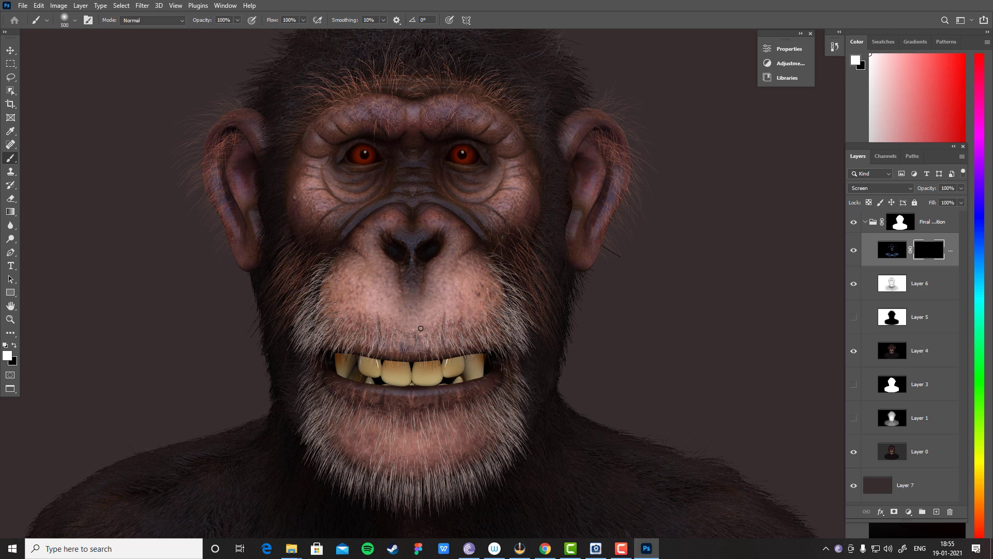
left_click(481, 276)
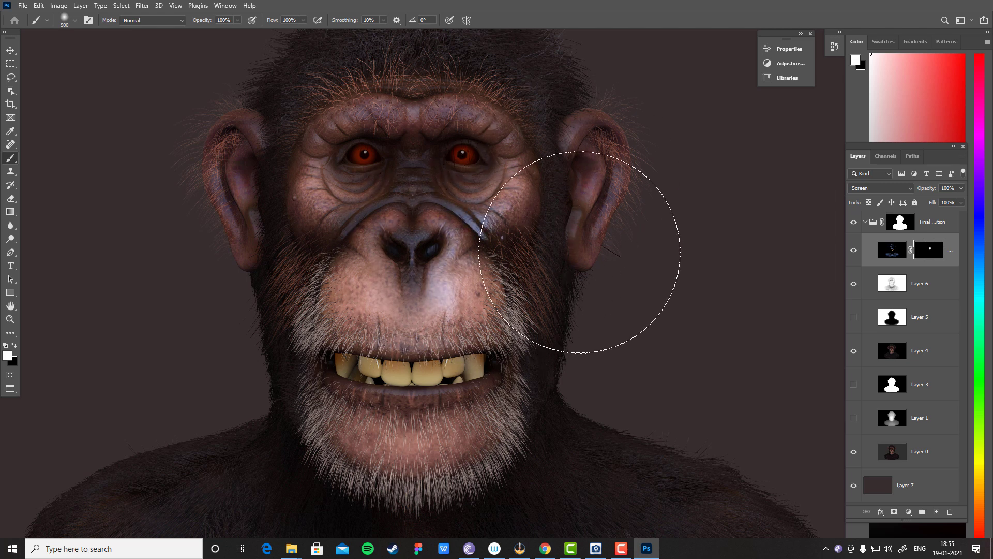
left_click(544, 241)
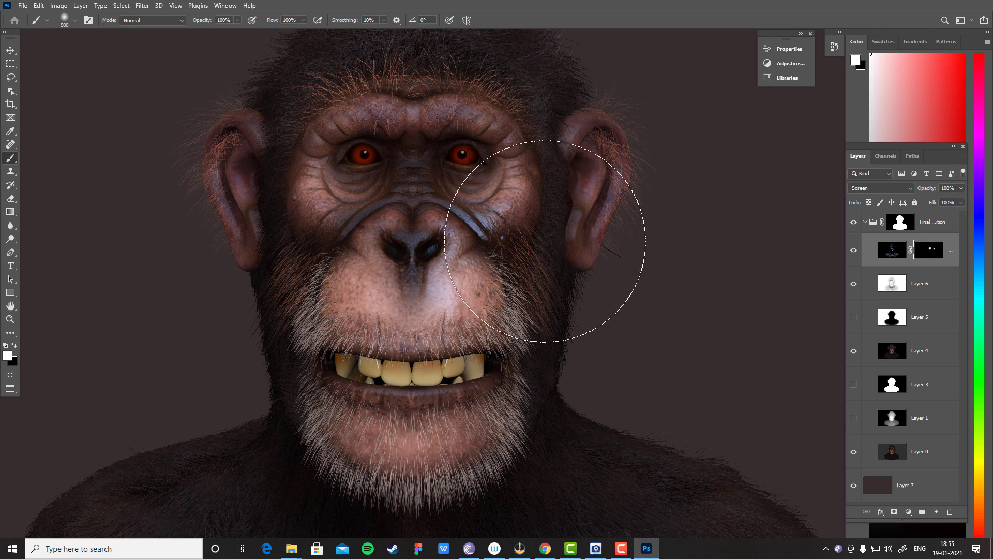
key("ctrl+z")
key("ctrl+z")
left_click(475, 267)
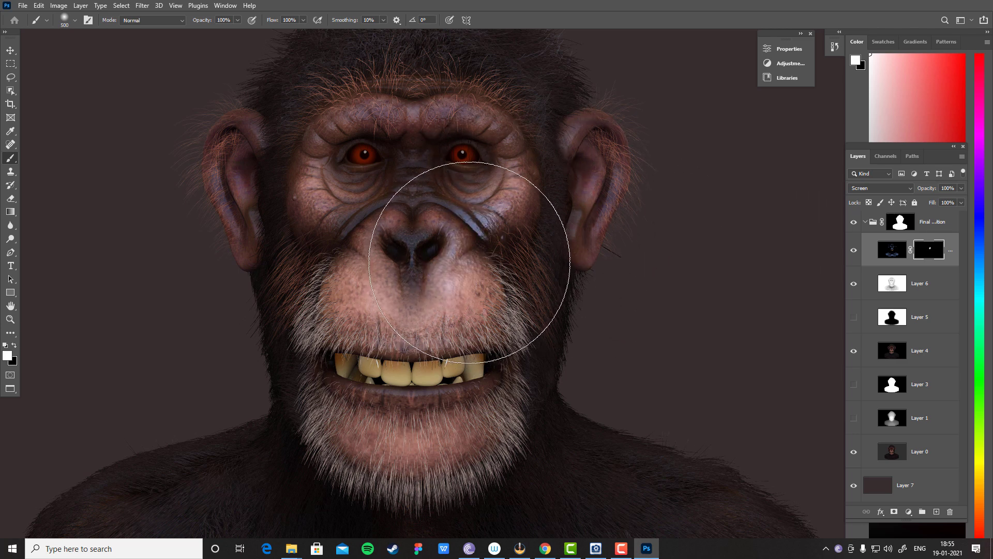
key("ctrl+z")
left_click(505, 145)
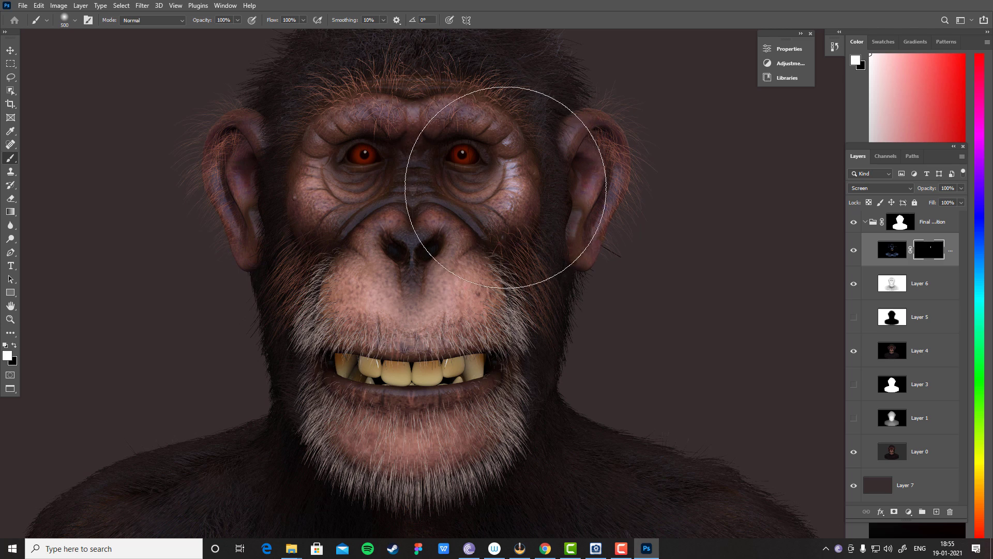
key("ctrl+z")
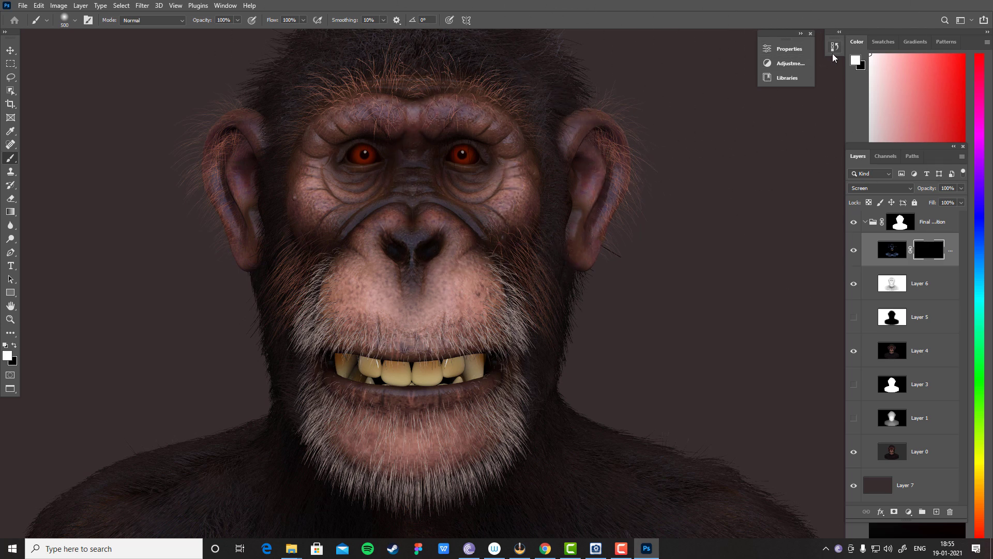
- In the brush's Shape Dynamics settings, set the angle jitter control to Pen Pressure and leave the roundness jitter control Off
left_click(787, 63)
left_click(786, 49)
left_click(793, 50)
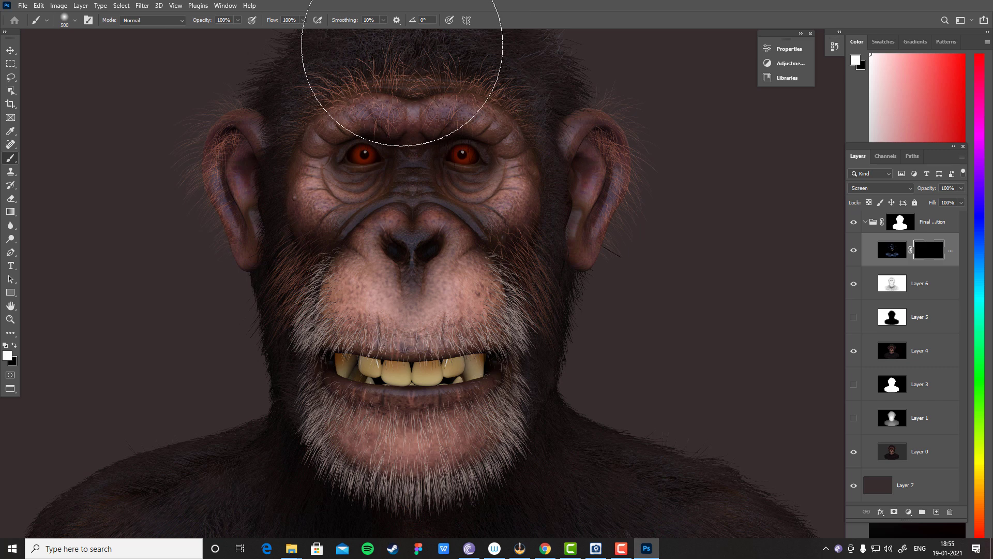
left_click(224, 4)
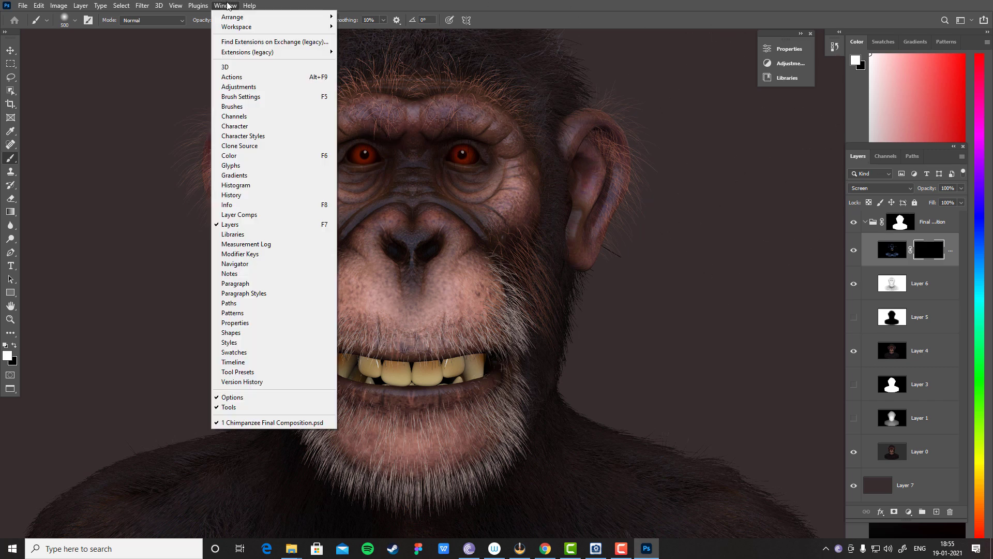
left_click(257, 98)
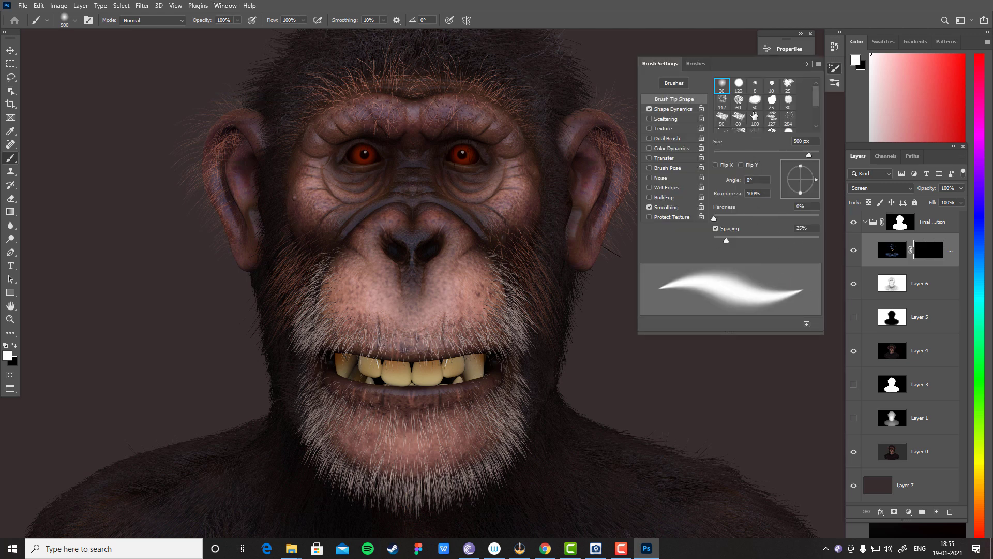
left_click(676, 109)
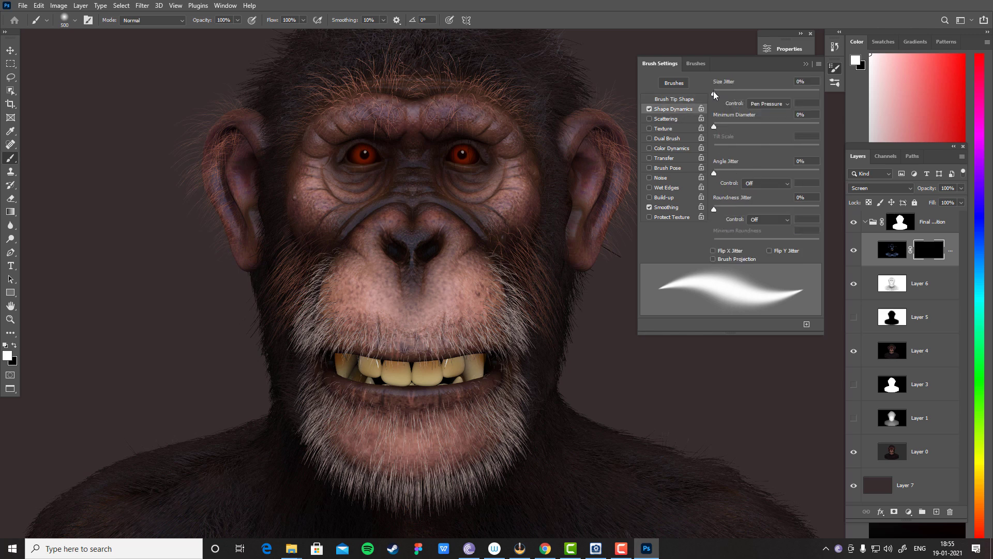
left_click(771, 183)
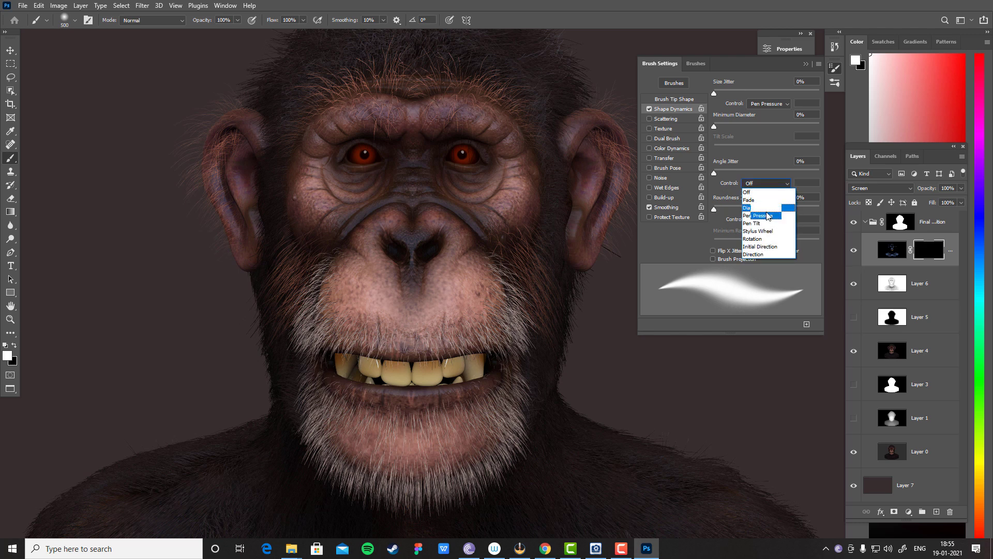
left_click(769, 204)
left_click(769, 222)
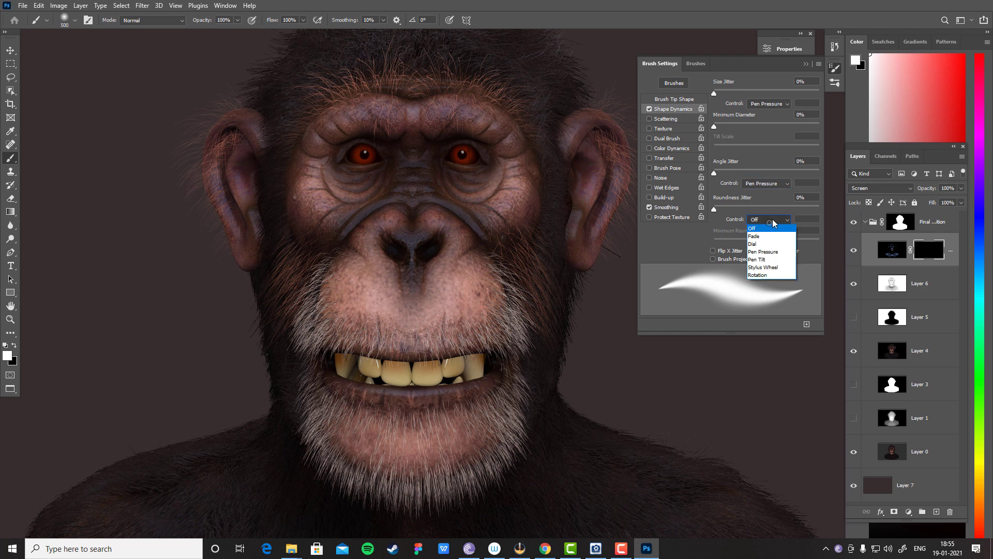
left_click(771, 241)
left_click(772, 221)
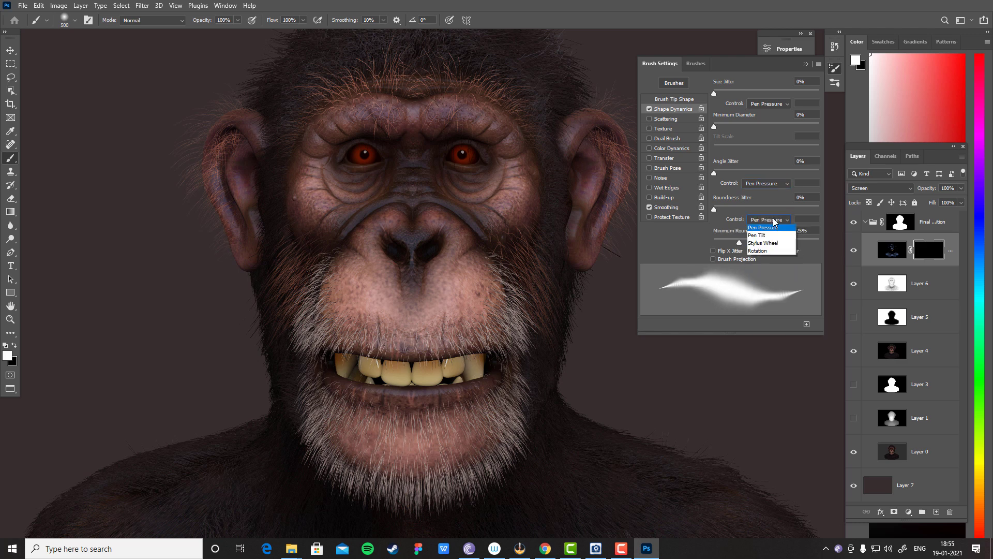
left_click(765, 232)
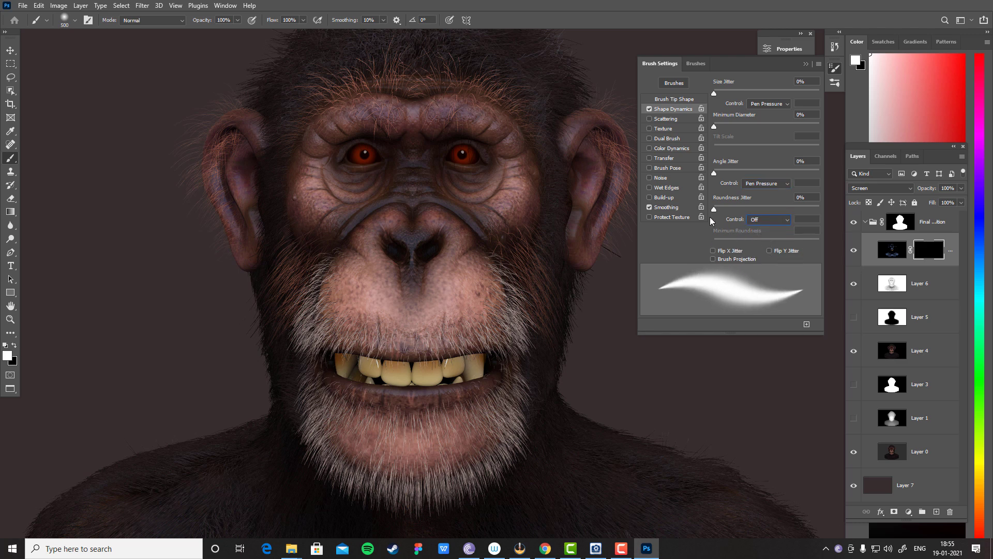
- Enable Transfer for the brush with both opacity and flow jitter controlled by Pen Pressure, keep Smoothing on, and collapse the settings
left_click(667, 158)
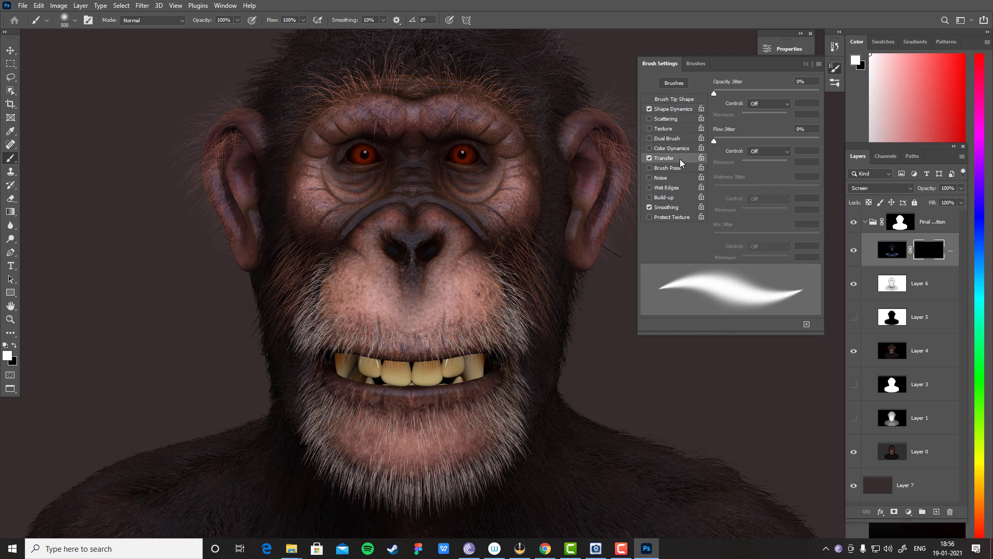
left_click(765, 104)
left_click(764, 135)
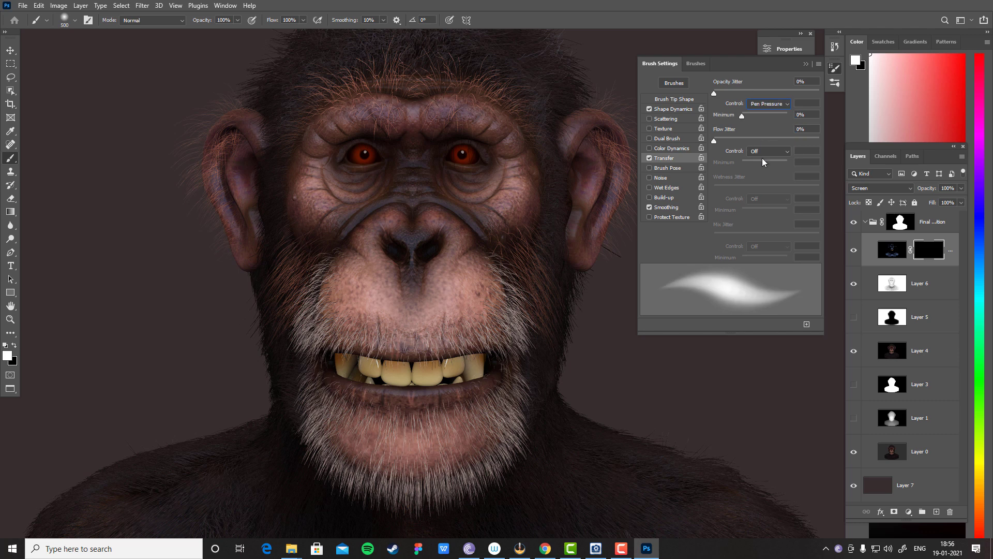
left_click(767, 152)
left_click(764, 180)
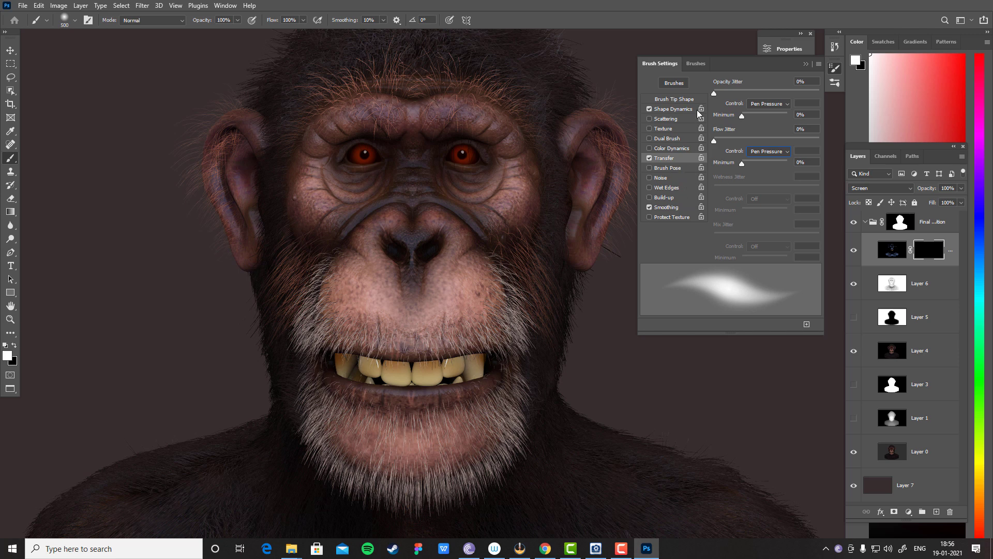
left_click(680, 208)
left_click(680, 209)
left_click(805, 63)
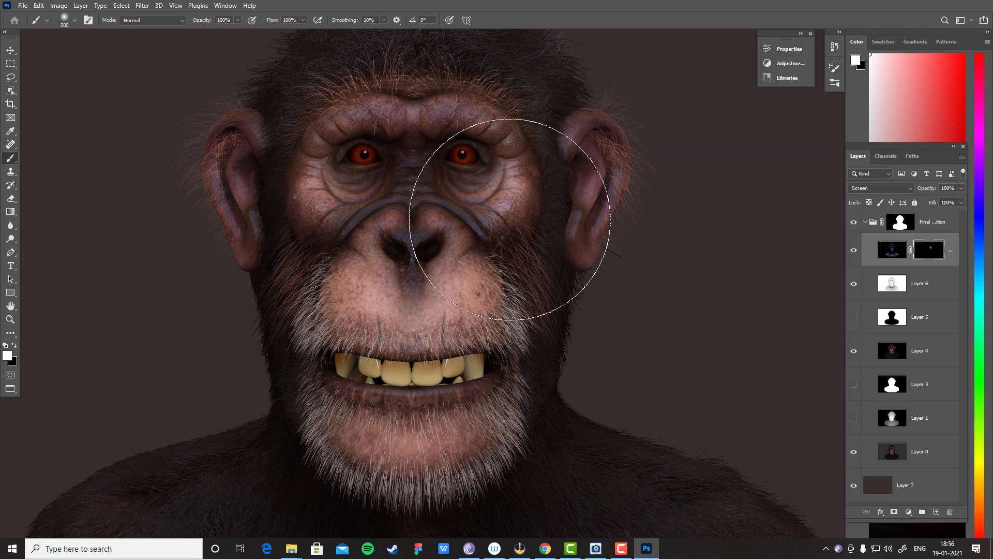
- Paint white on Layer 2's mask with the brush reduced to 90 px, revealing highlights around the chimpanzee's nose and lower lip
key("bracketleft")
key("bracketleft")
key("bracketleft")
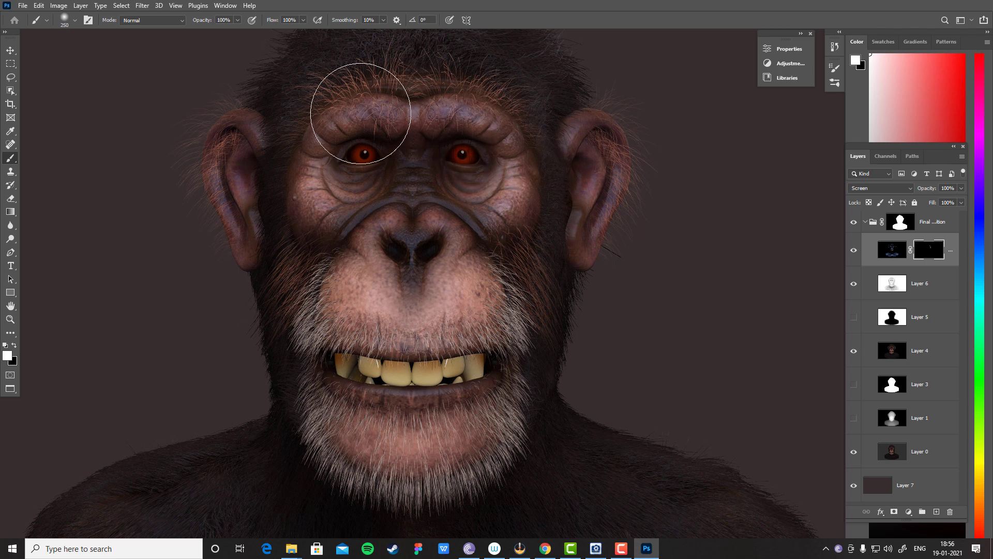
key("bracketleft")
key("bracketleft")
key("bracketleft")
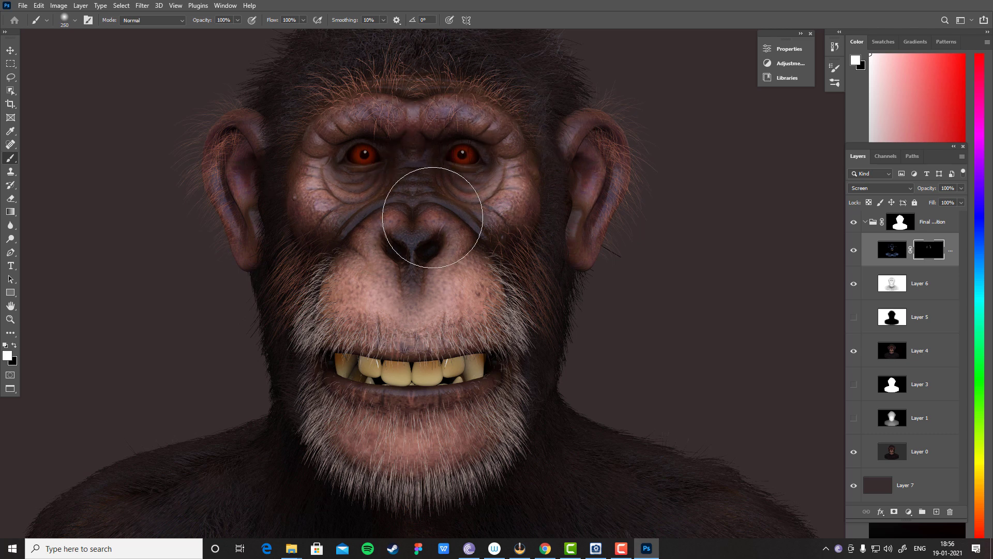
key("bracketleft")
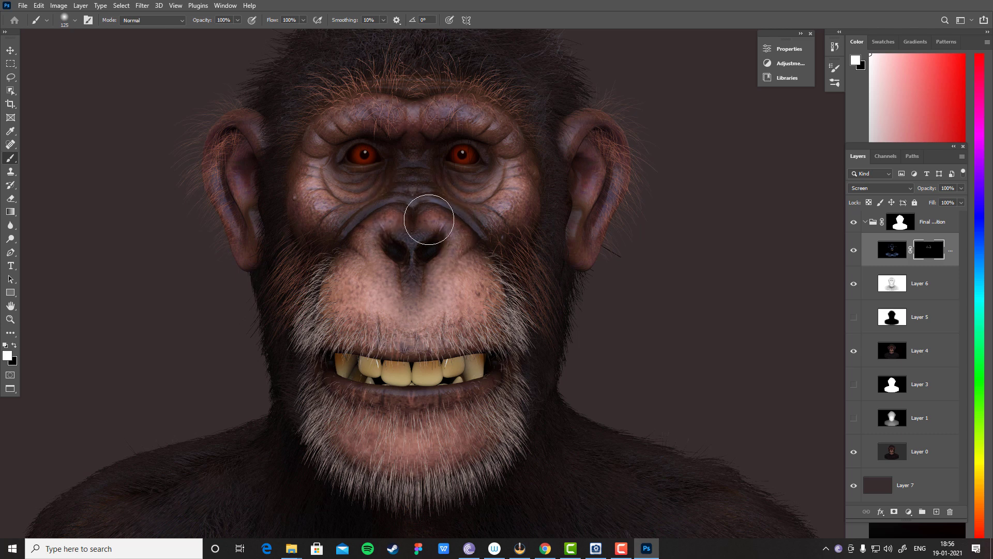
key("bracketleft")
key("bracketleft")
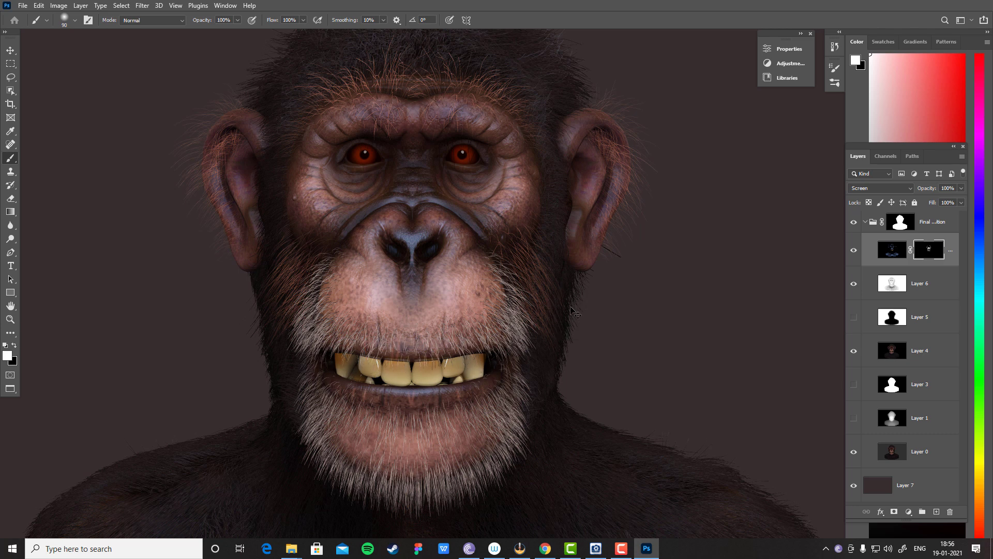
key("ctrl")
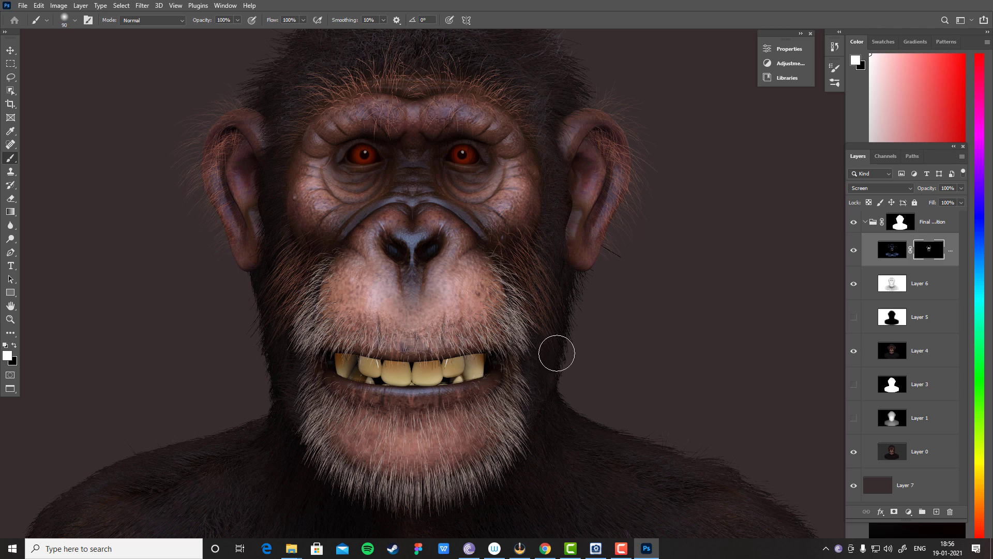
- Refine Layer 2's mask over the face and ear, alternating between black and white 90 px brush strokes
key("x")
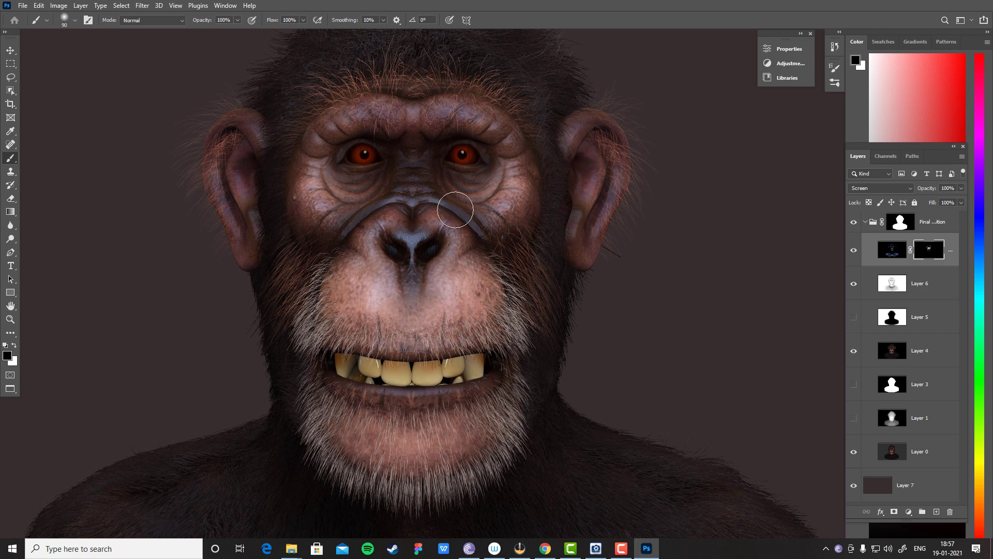
key("x")
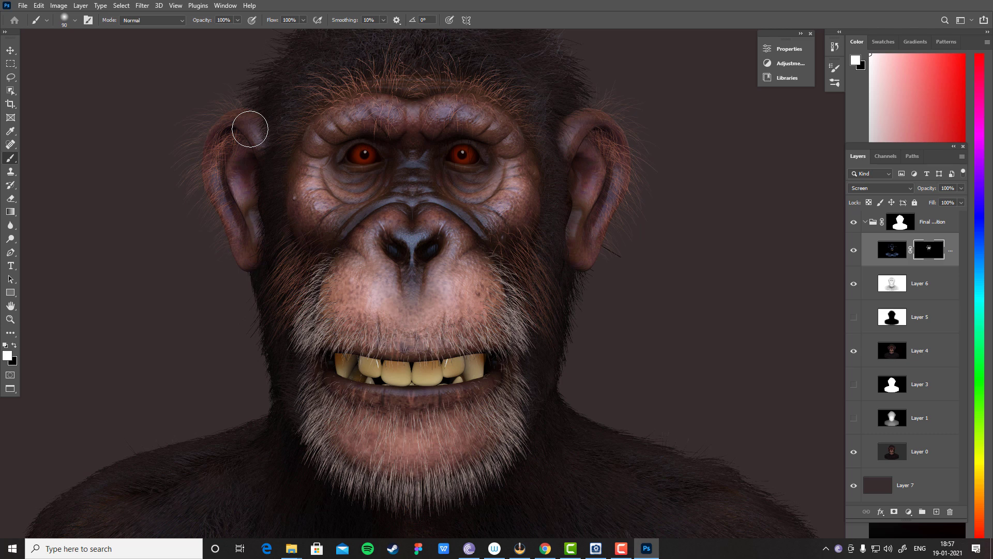
key("x")
left_click_drag(220, 204, 230, 175)
- Toggle Layer 2's visibility repeatedly to compare the composite with and without the masked highlights, leaving the layer visible
key("ctrl+minus")
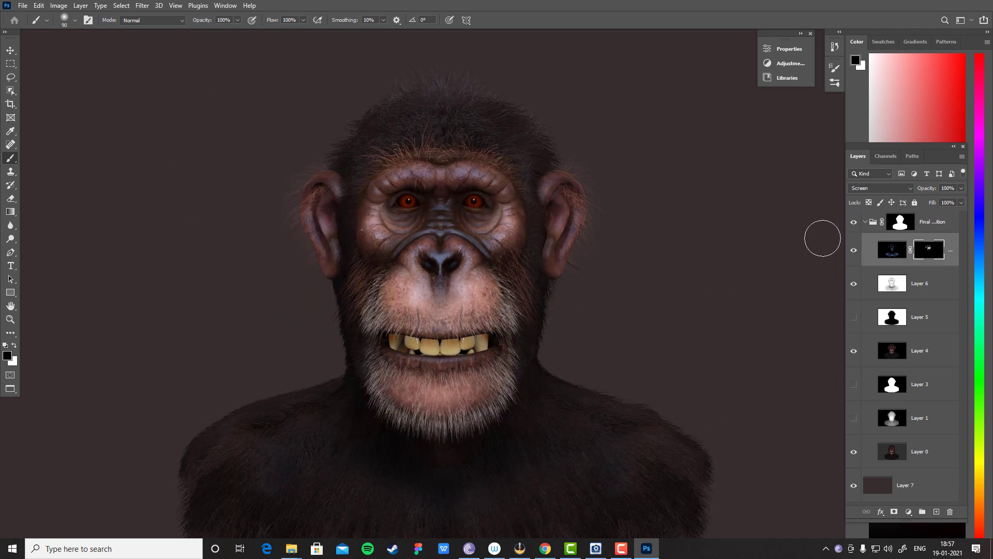
key("ctrl+plus")
key("ctrl+minus")
left_click(854, 252)
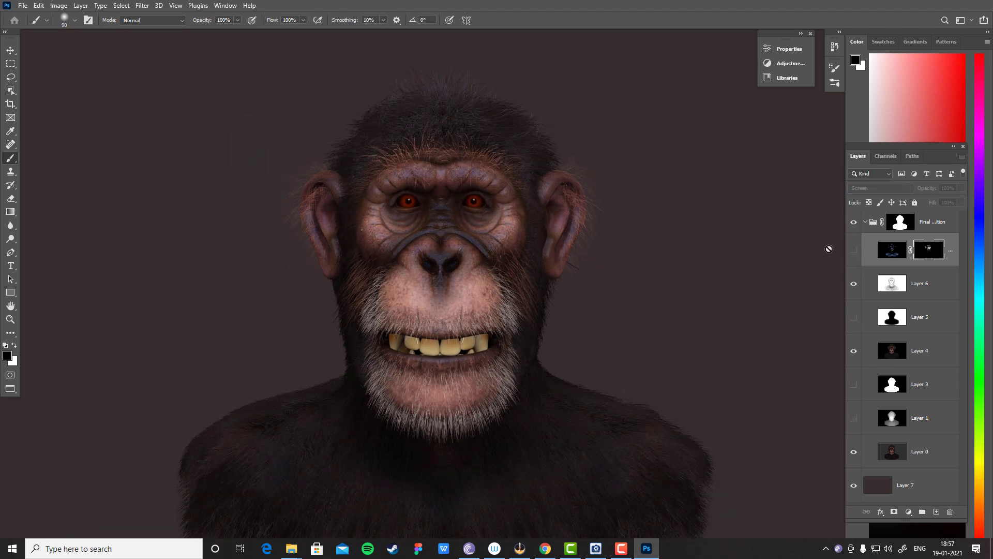
left_click(854, 252)
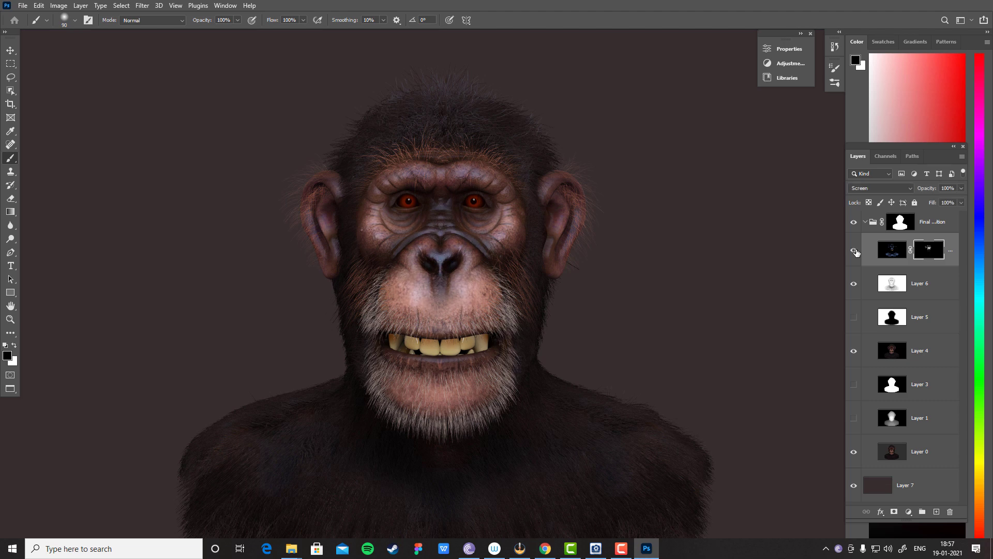
left_click(854, 252)
left_click(854, 251)
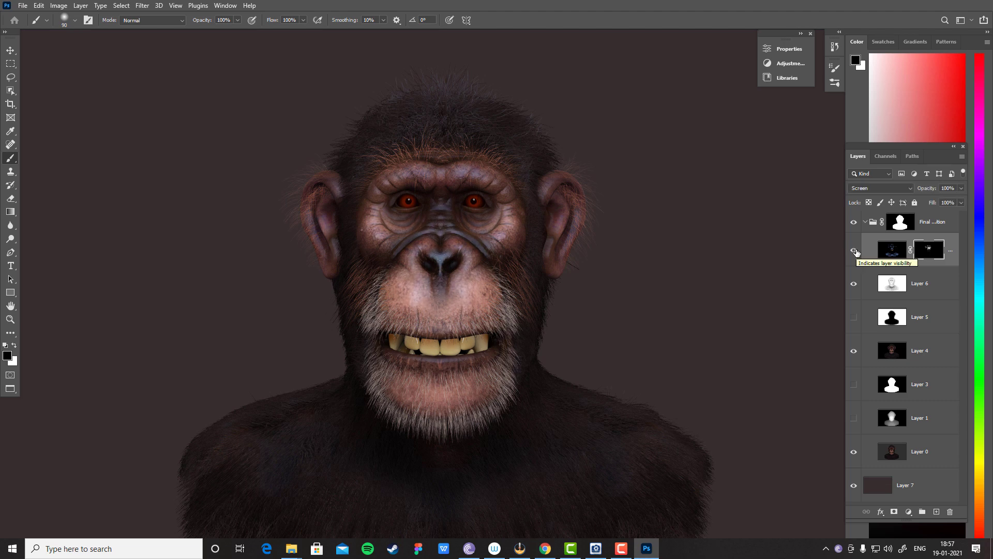
left_click(854, 252)
left_click(854, 252)
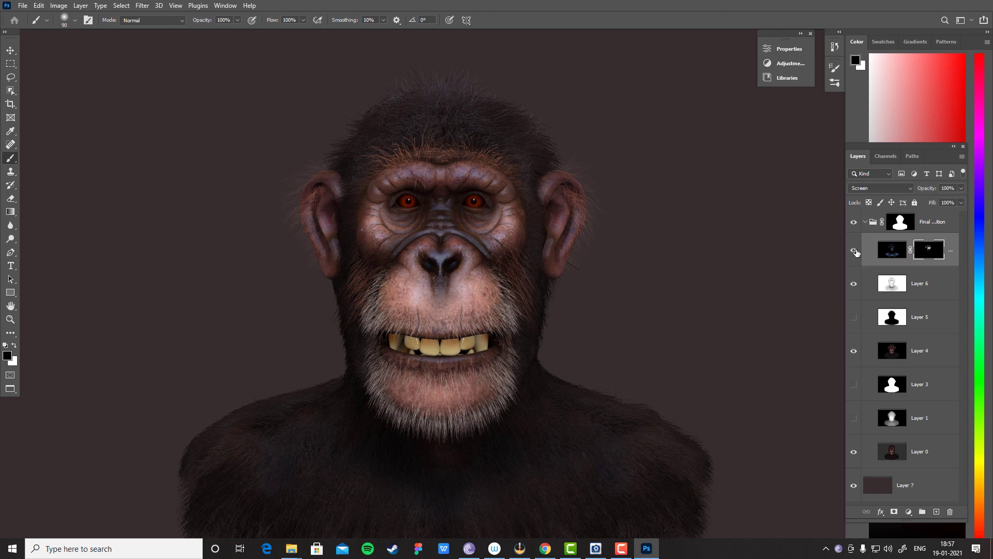
- Touch up Layer 2's mask around the cheek with the brush enlarged to 200 px
left_click(854, 252)
left_click(854, 252)
key("bracketright")
key("bracketright")
key("bracketright")
key("bracketright")
key("bracketright")
key("x")
left_click_drag(514, 230, 508, 228)
key("x")
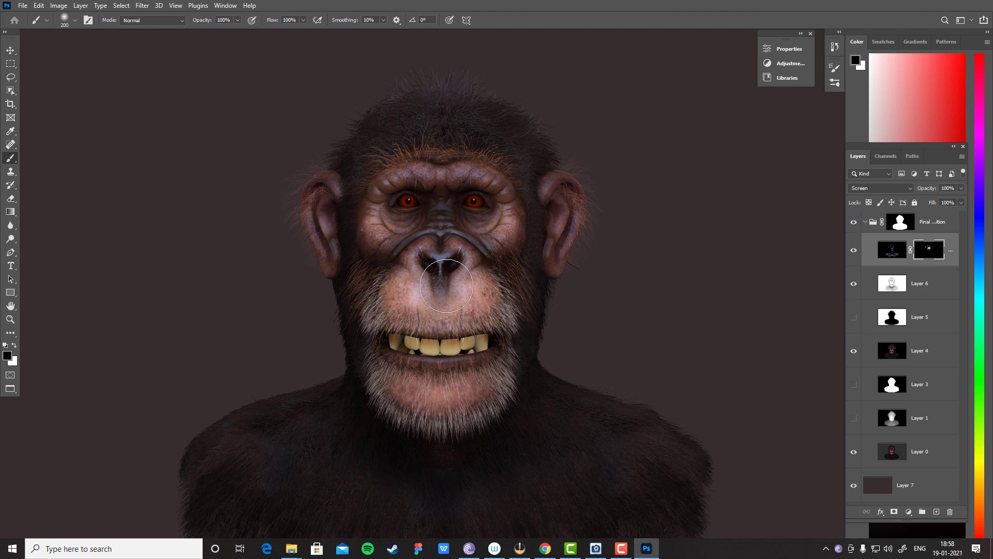
key("x")
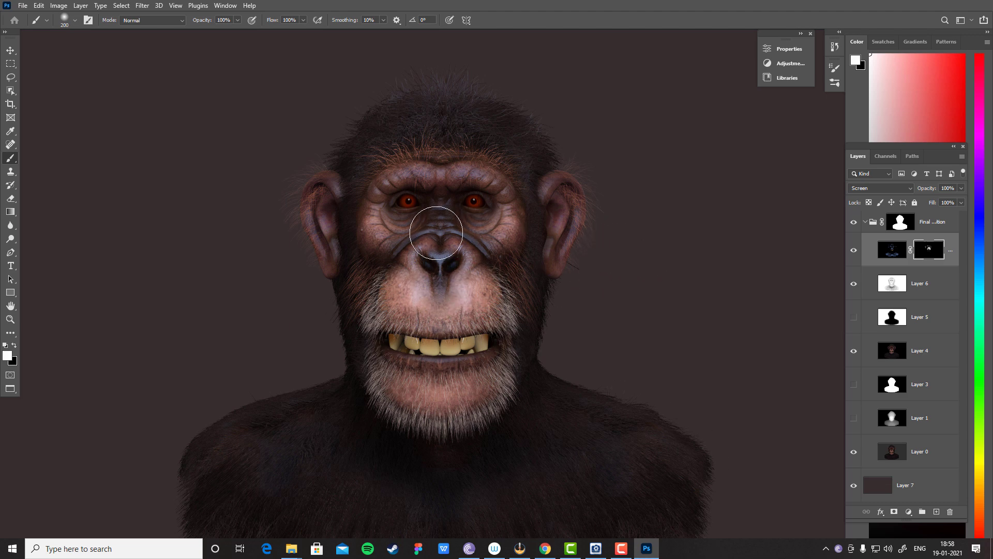
key("x")
- Compare the composite with and without Layer 2's reworked highlights, leaving the layer visible
left_click(855, 253)
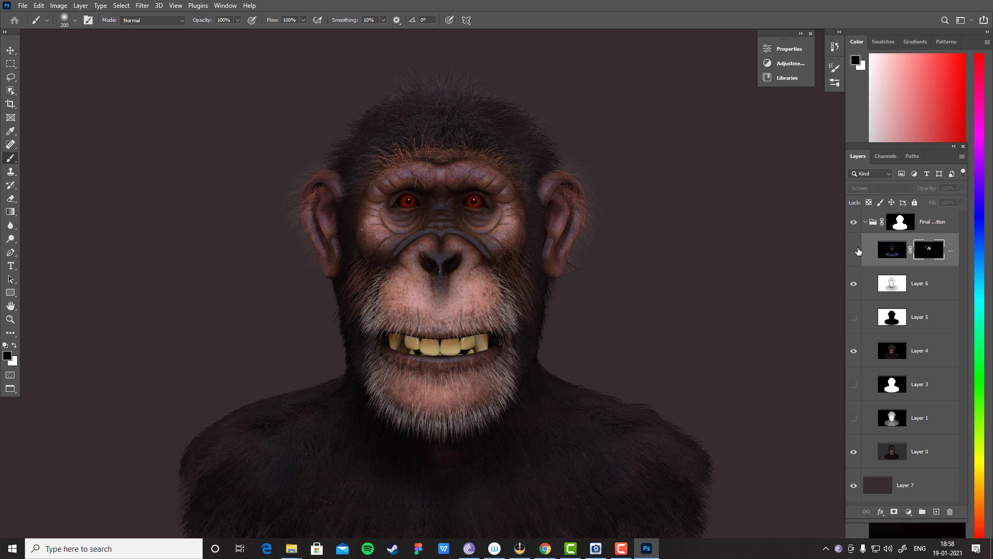
left_click(855, 253)
left_click(856, 252)
left_click(855, 252)
left_click(855, 252)
left_click(854, 253)
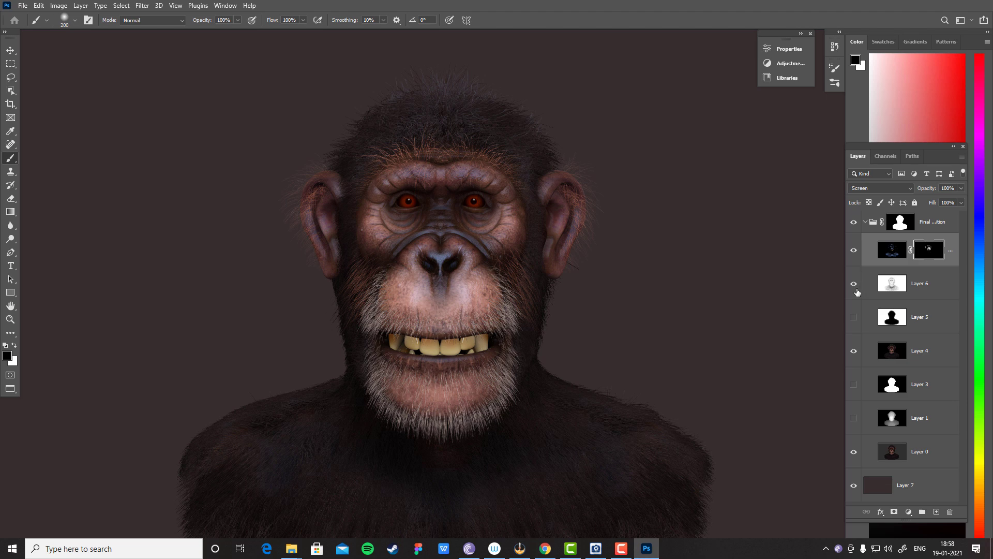
- Toggle the visibility of Layers 3 and 1 to inspect these passes, leaving both hidden and Layer 6 visible
left_click(854, 285)
left_click(854, 386)
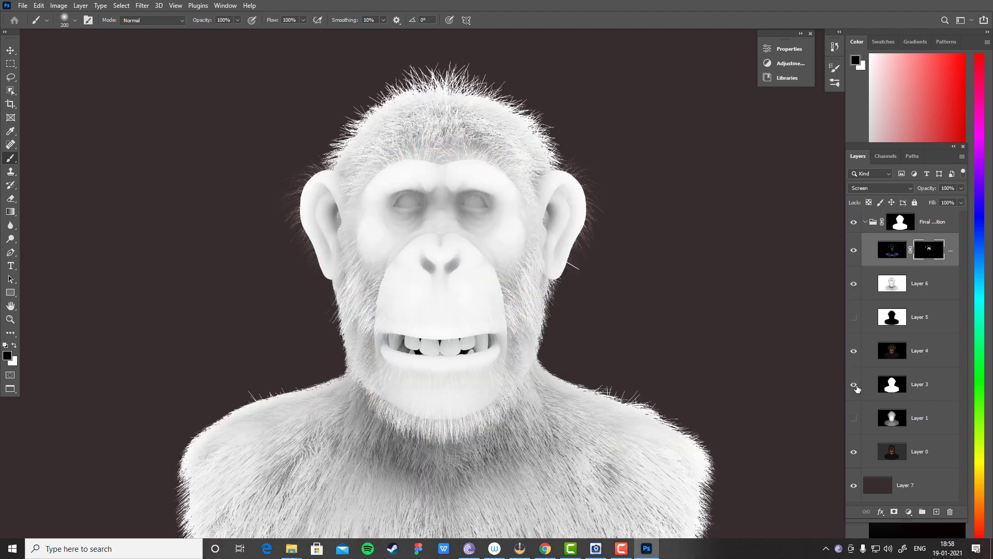
left_click(855, 385)
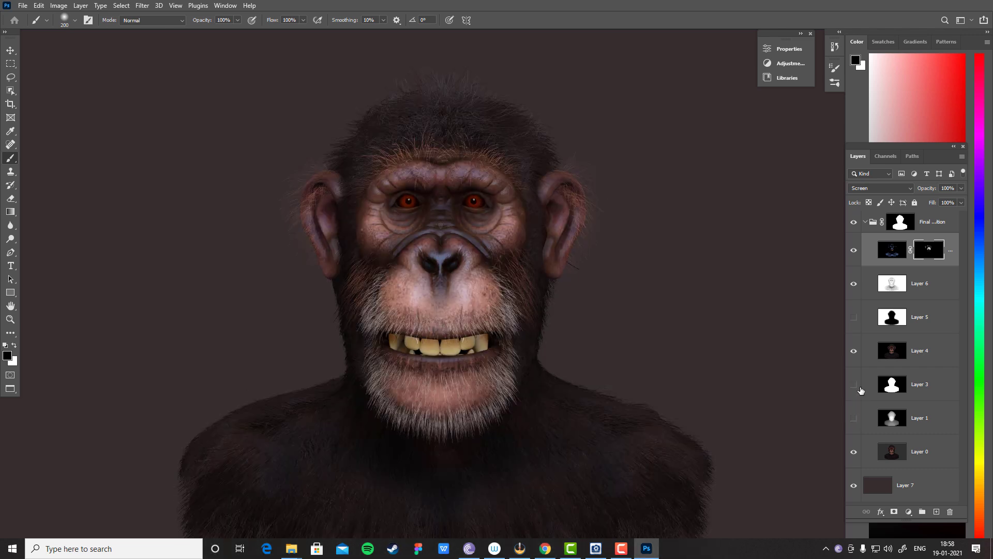
left_click(855, 385)
left_click(855, 386)
left_click(855, 420)
left_click(855, 419)
left_click(855, 420)
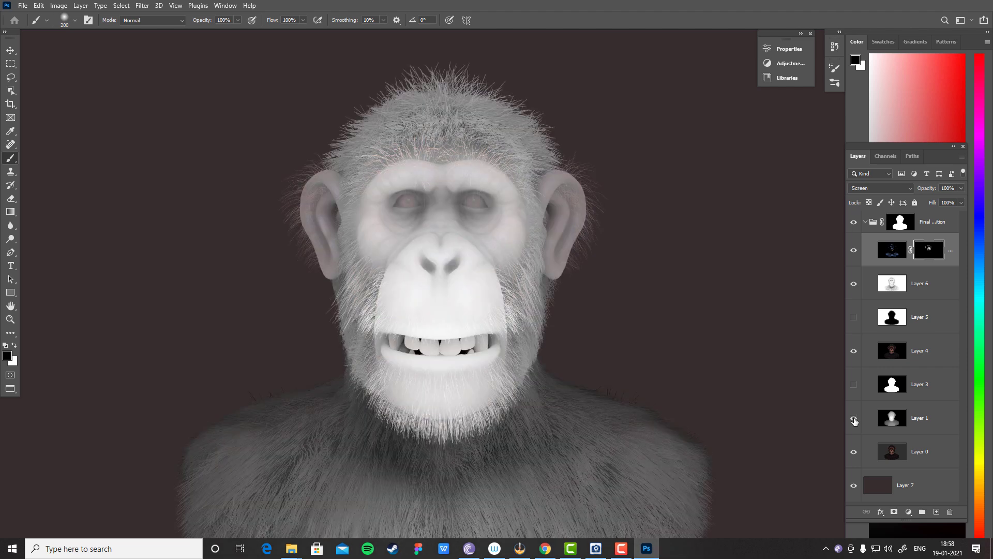
left_click(855, 420)
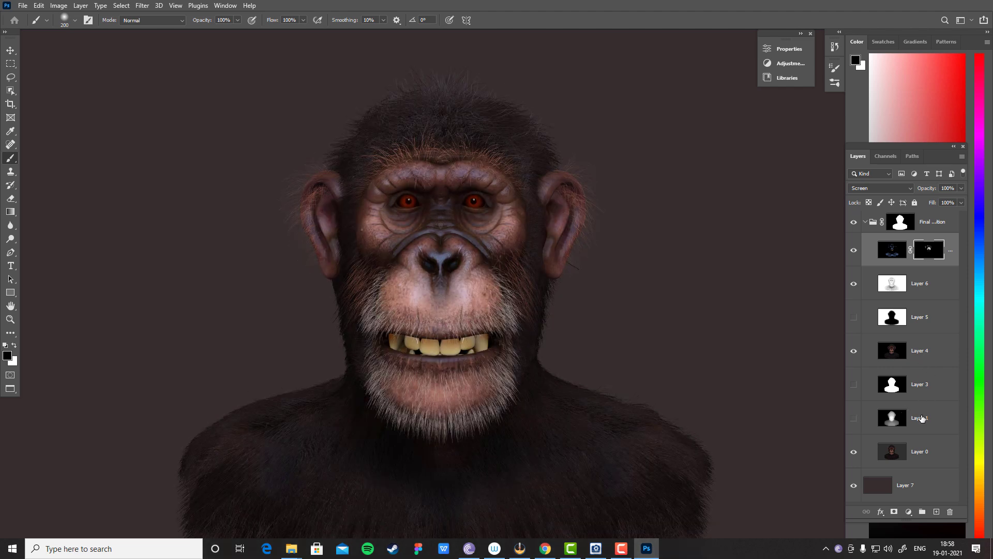
- Select the Final Composition group and collapse it in the layer stack
left_click(922, 418)
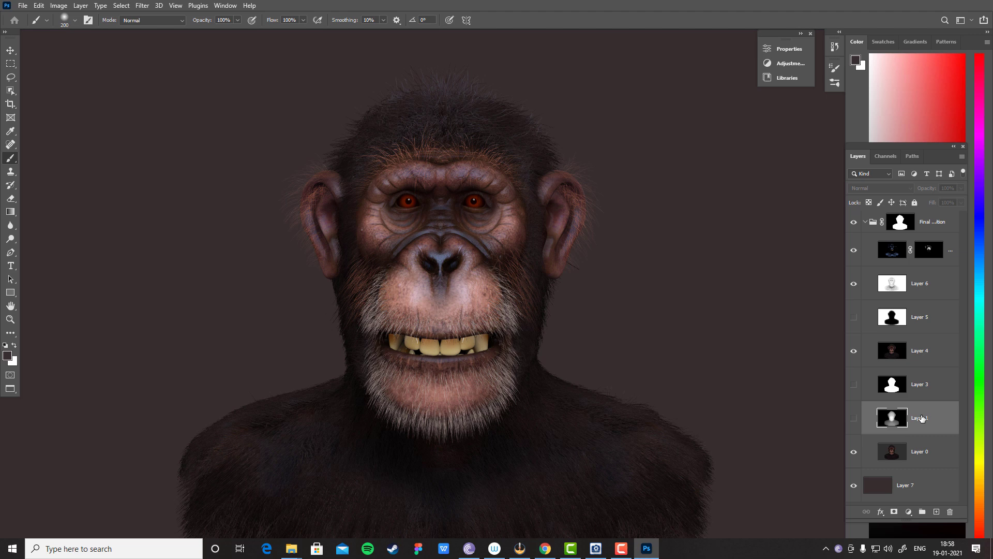
left_click(927, 226)
left_click(866, 222)
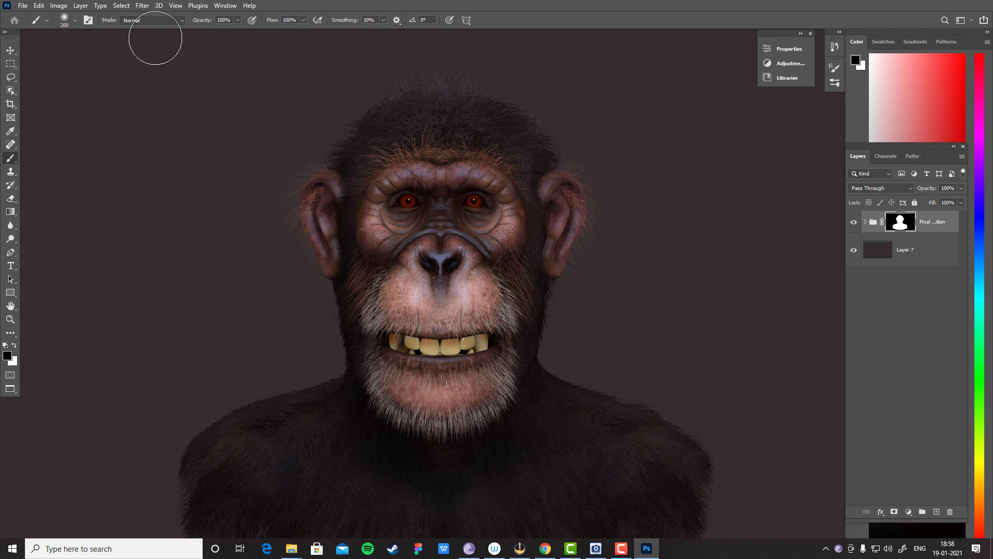
- Try merging all visible layers into one, and undo the merge
left_click(59, 6)
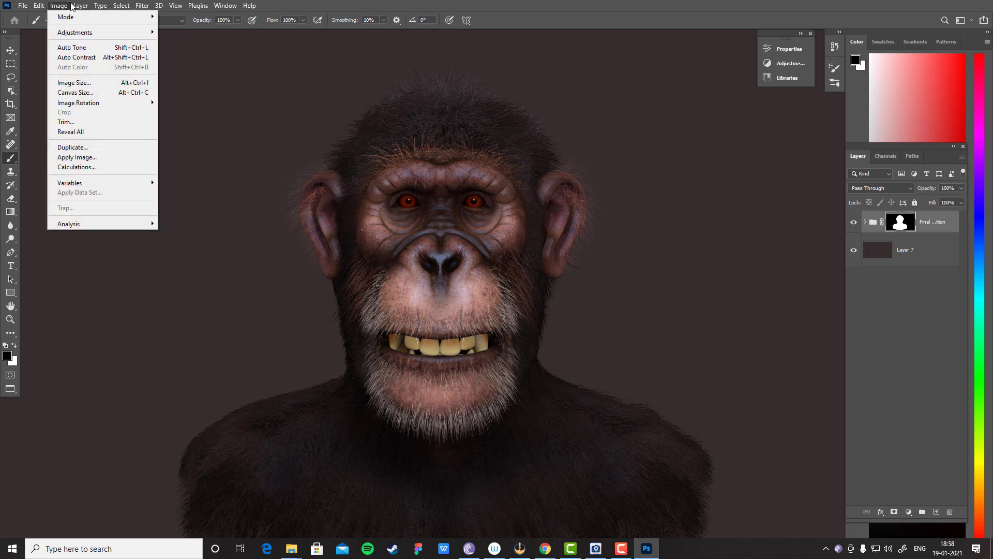
mouse_move(76, 6)
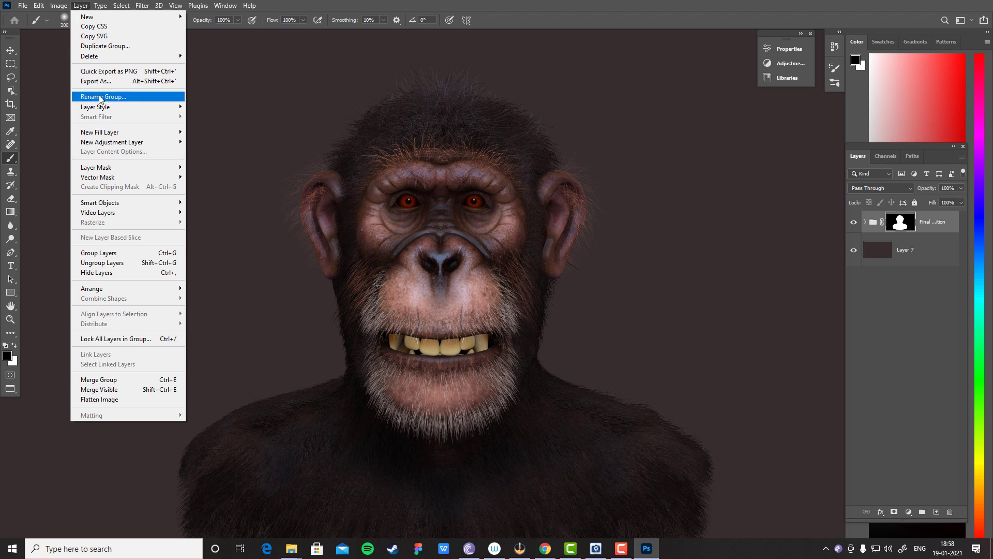
left_click(109, 390)
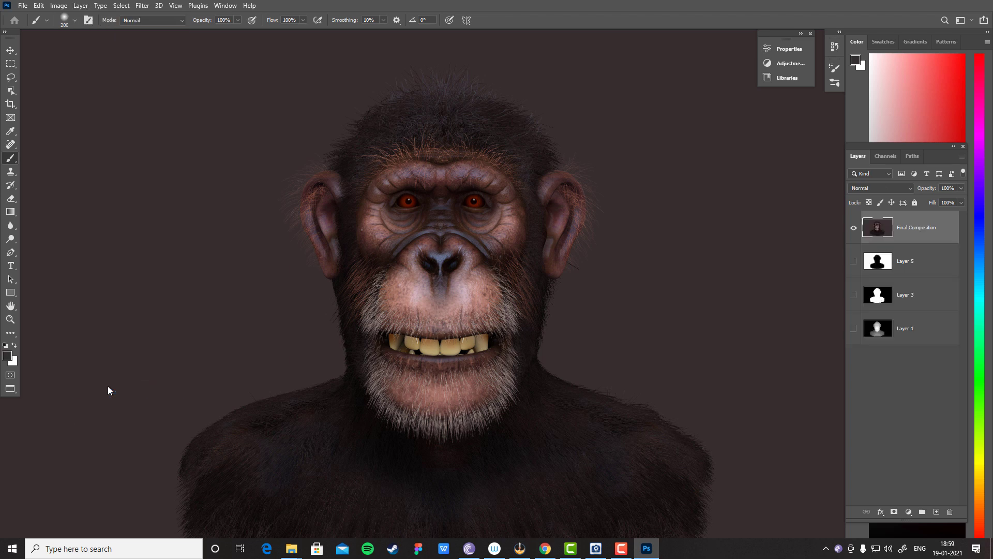
key("ctrl+z")
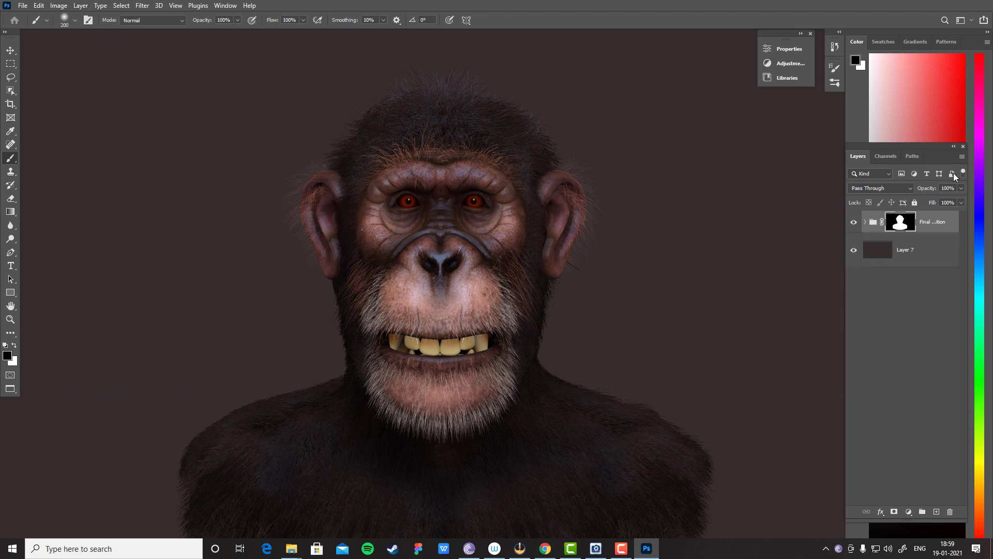
- Select the whole canvas and paste a merged copy of it as a new layer above the Final Composition group
left_click(963, 157)
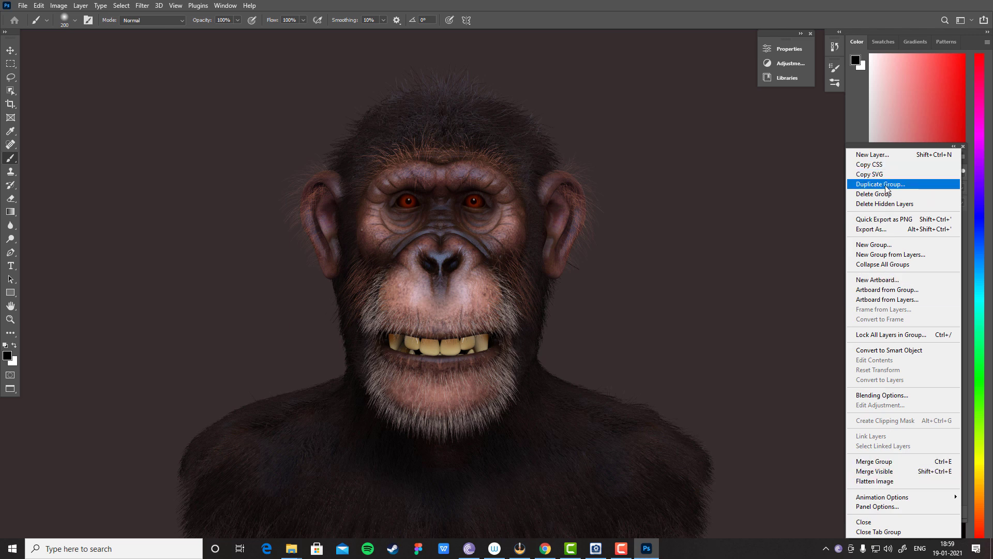
left_click(917, 19)
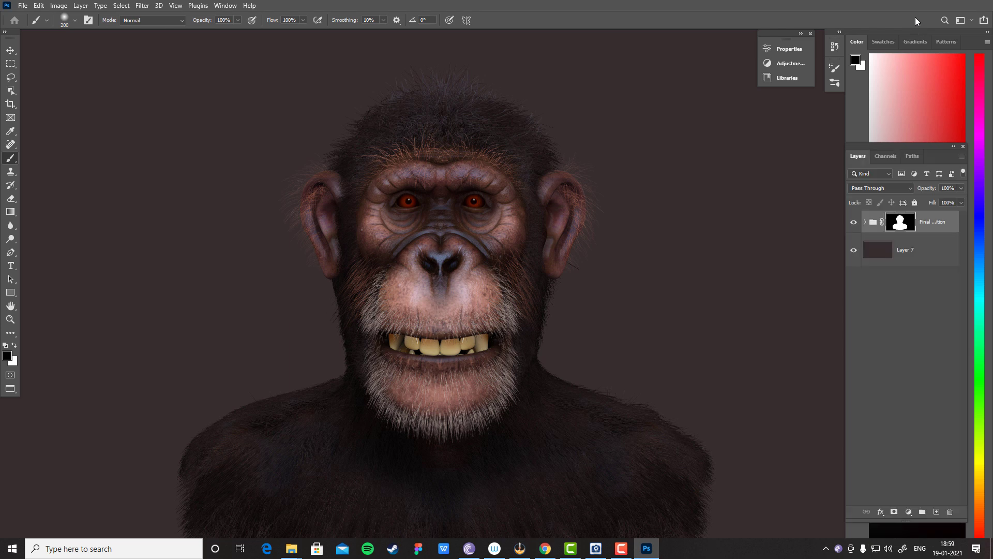
key("ctrl+a")
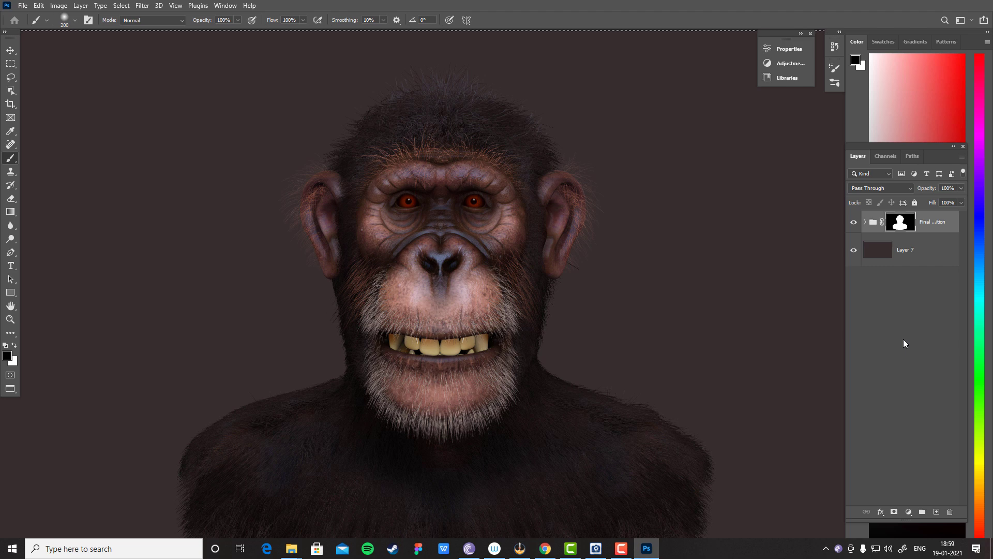
key("ctrl+v")
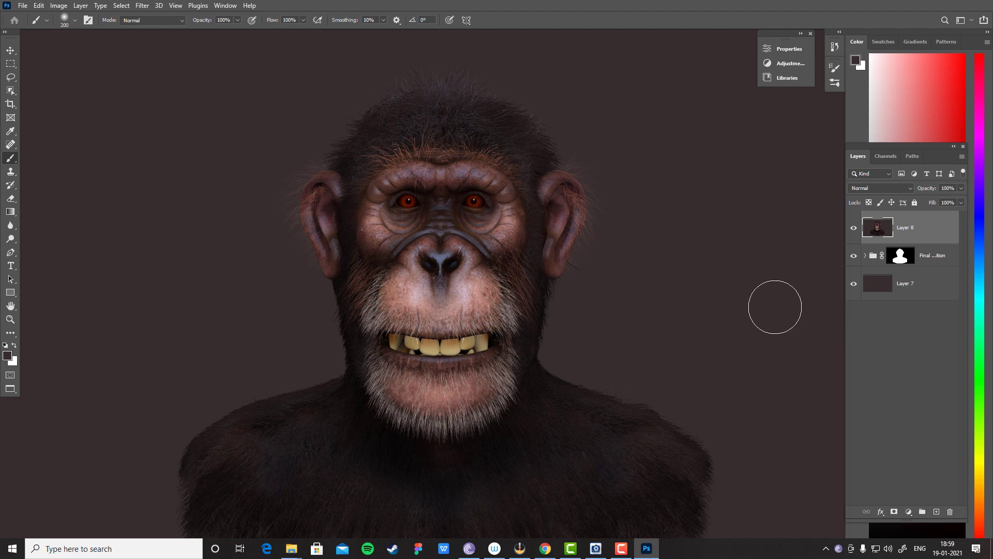
- Expand the Final Composition group and select Layer 6 inside it
scroll(654, 277, "down", 3)
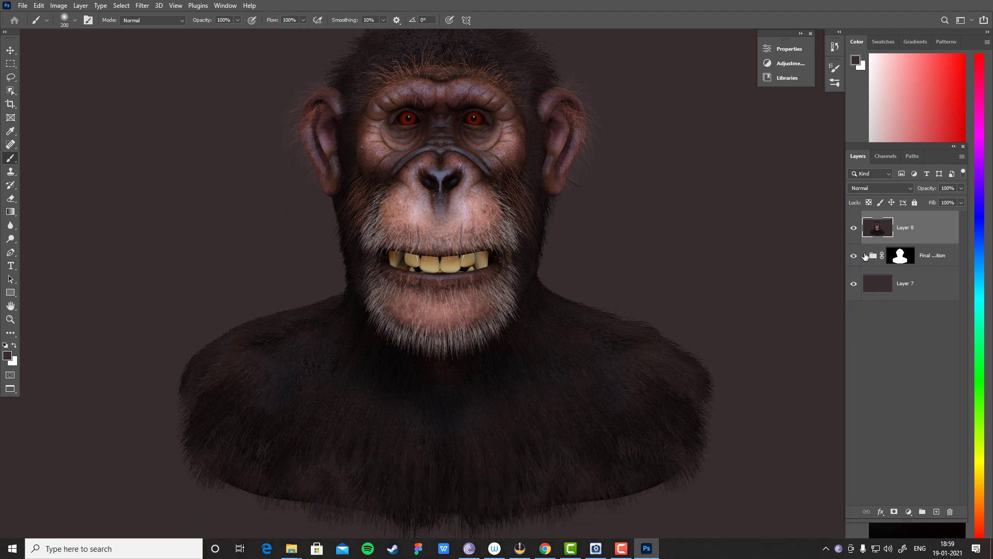
left_click(865, 256)
left_click(926, 330)
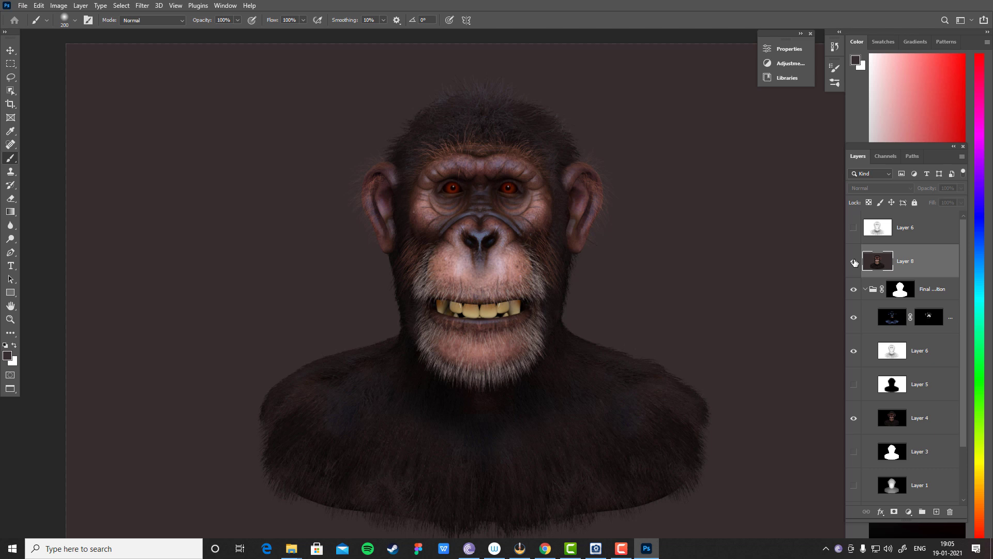
- Toggle Layer 8 repeatedly to compare the flattened copy with the layered composite, leaving Layer 8 hidden
left_click(855, 262)
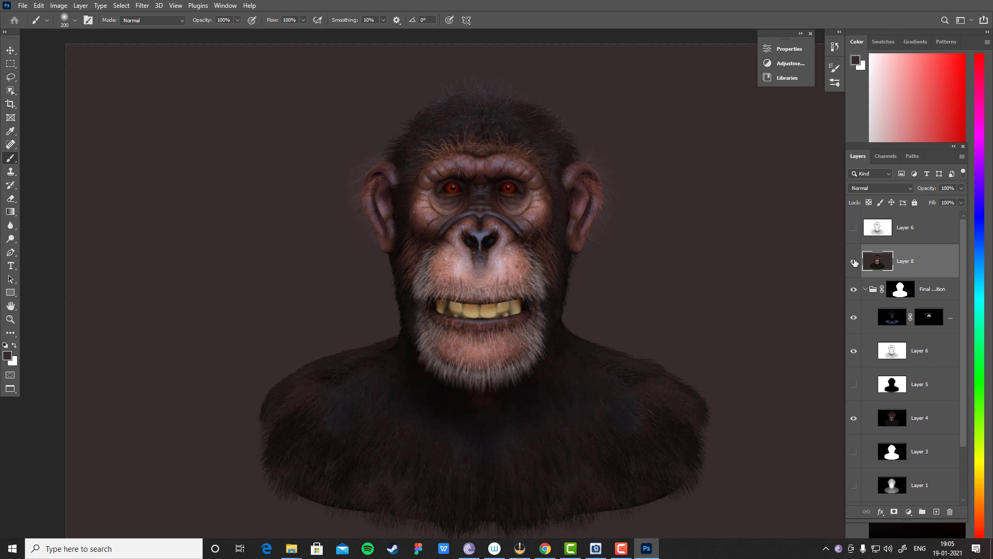
left_click(854, 262)
left_click(855, 263)
left_click(855, 263)
left_click(855, 263)
left_click(854, 263)
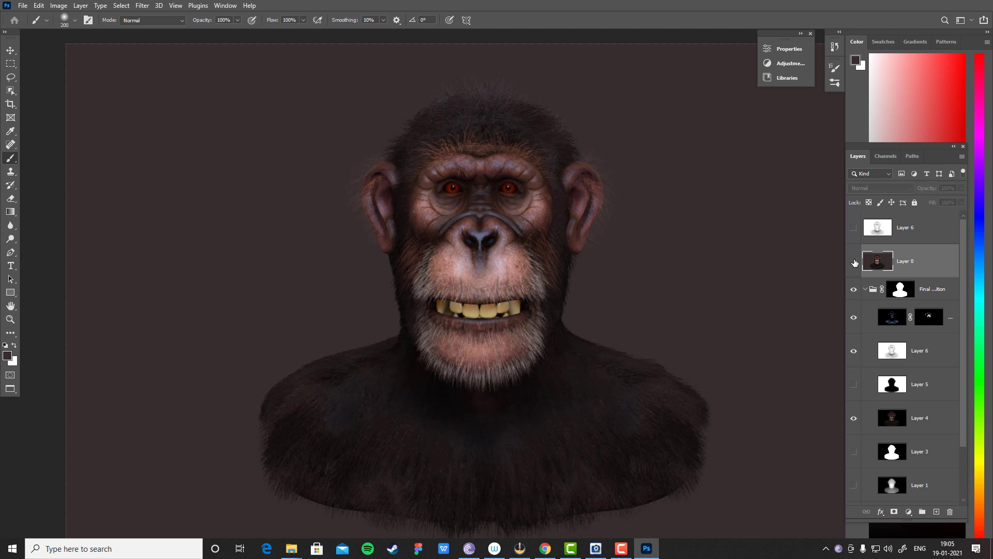
- Add a new empty layer above Layer 2 inside the Final Composition group
left_click(943, 291)
scroll(610, 269, "up", 1)
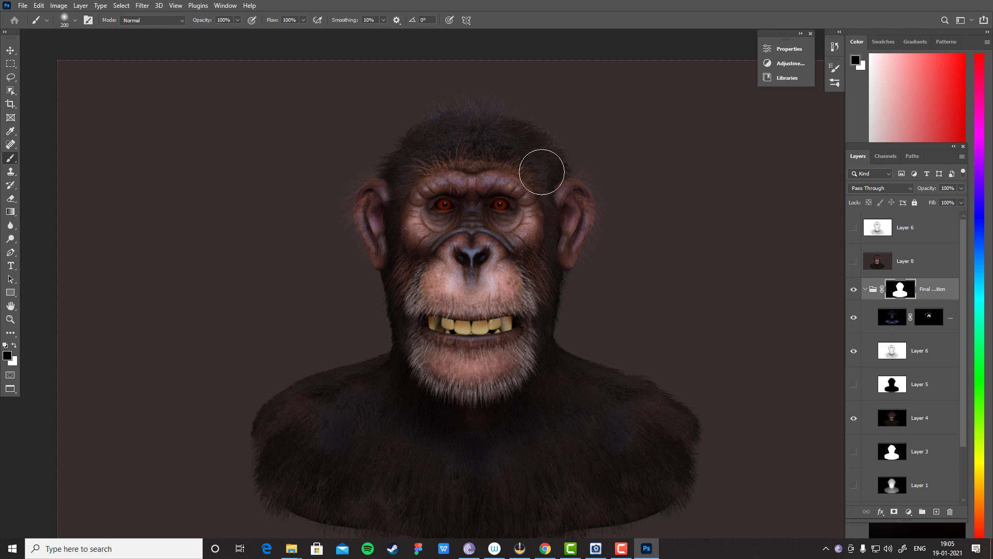
scroll(583, 200, "down", 2)
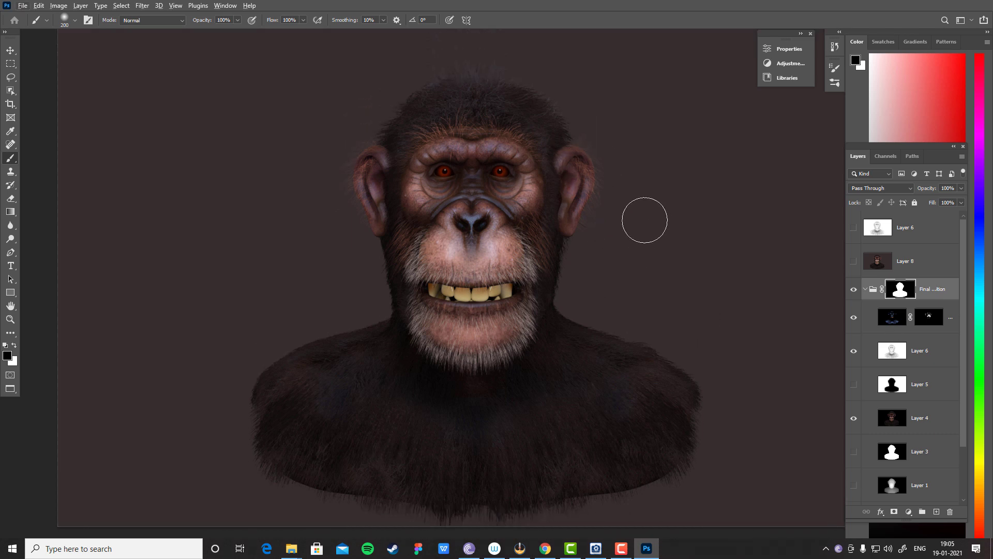
mouse_move(617, 173)
left_mouse_down()
mouse_move(582, 228)
mouse_move(607, 227)
mouse_move(573, 228)
left_mouse_up()
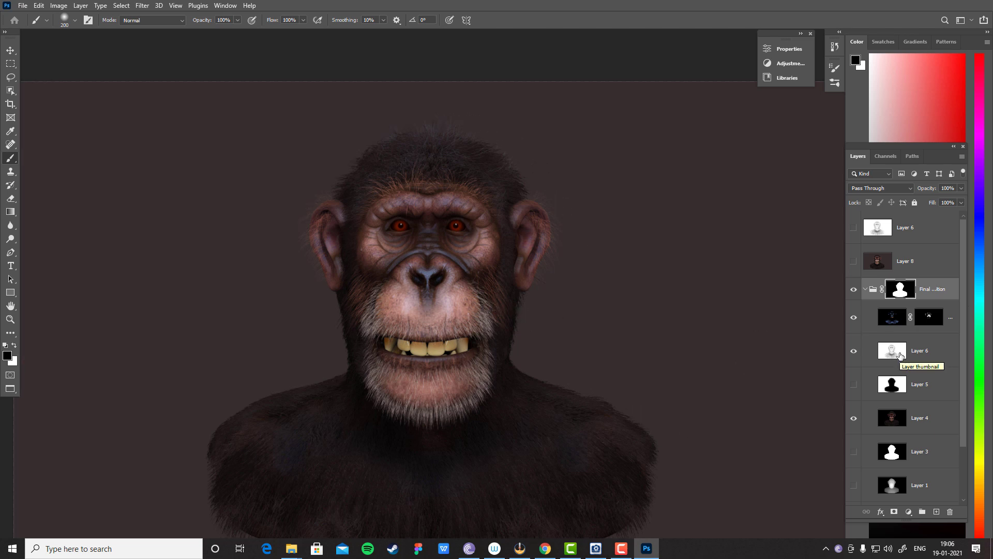
left_click(951, 313)
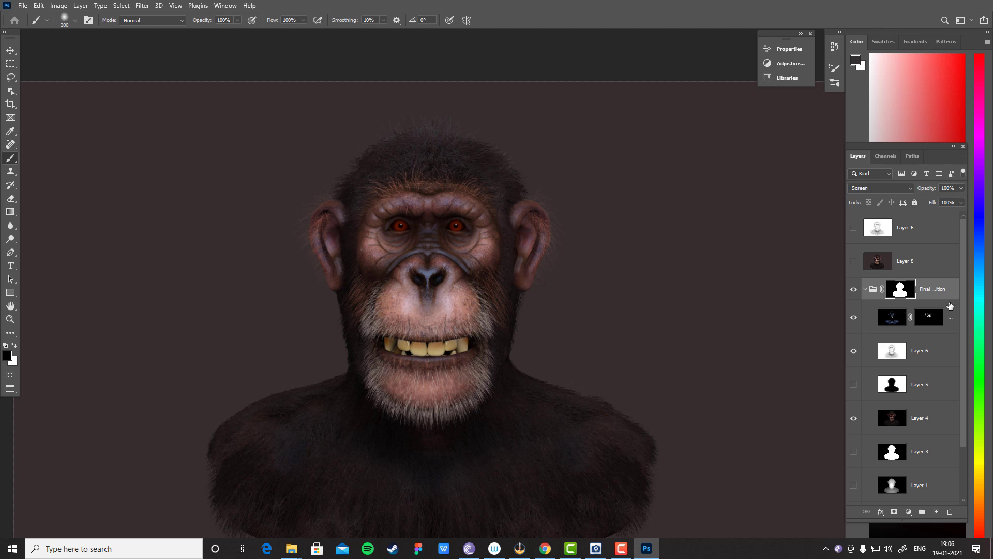
left_click(936, 511)
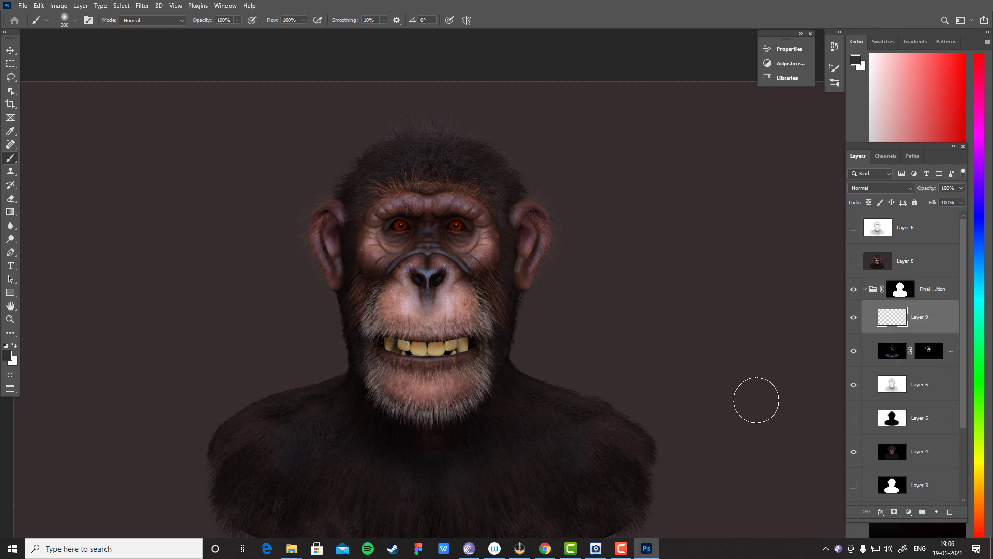
- Choose a light pink foreground color and set the brush size to 200 px
left_click_drag(544, 237, 546, 233)
key("bracketright")
key("bracketright")
key("bracketright")
key("bracketright")
key("bracketright")
key("bracketright")
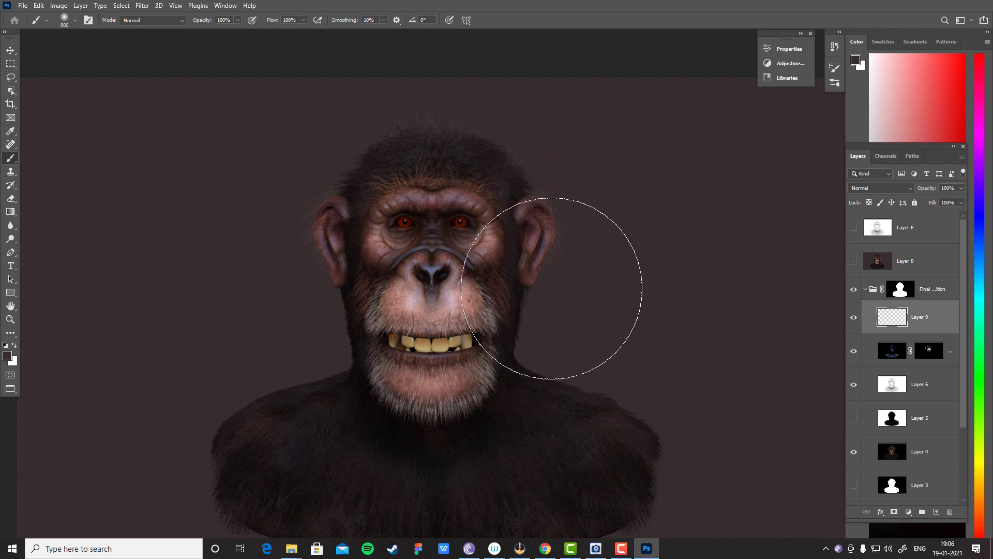
key("bracketleft")
key("bracketleft")
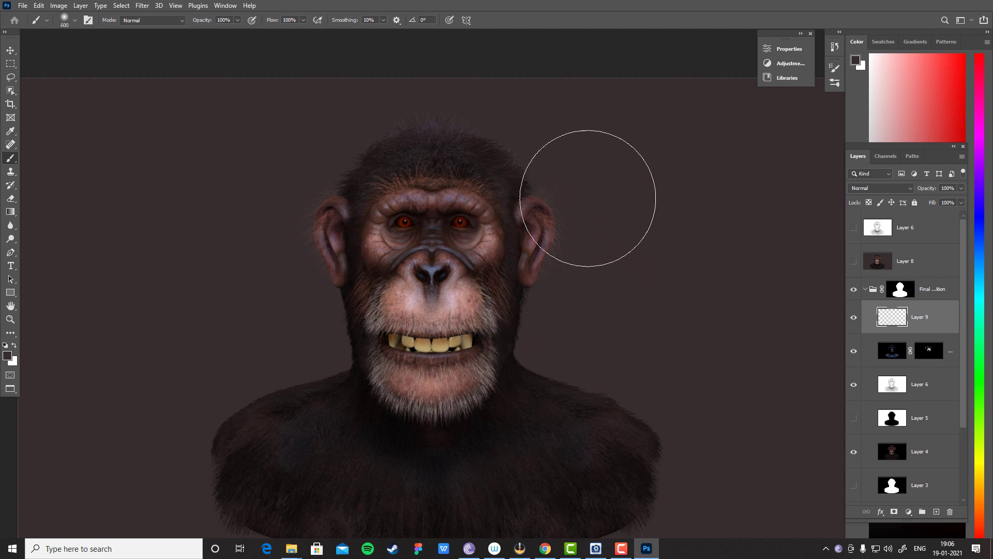
left_click(906, 61)
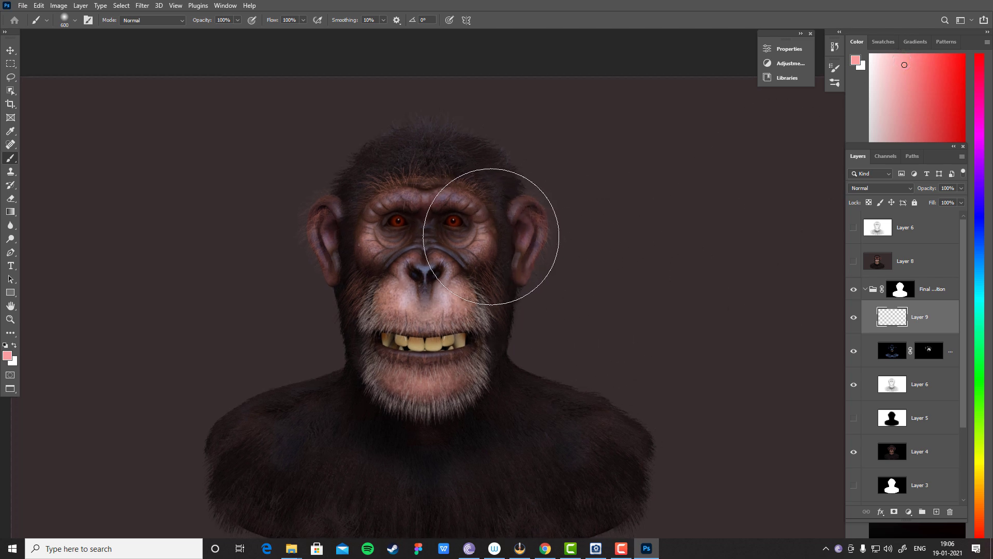
key("bracketleft")
key("bracketleft")
key("bracketleft")
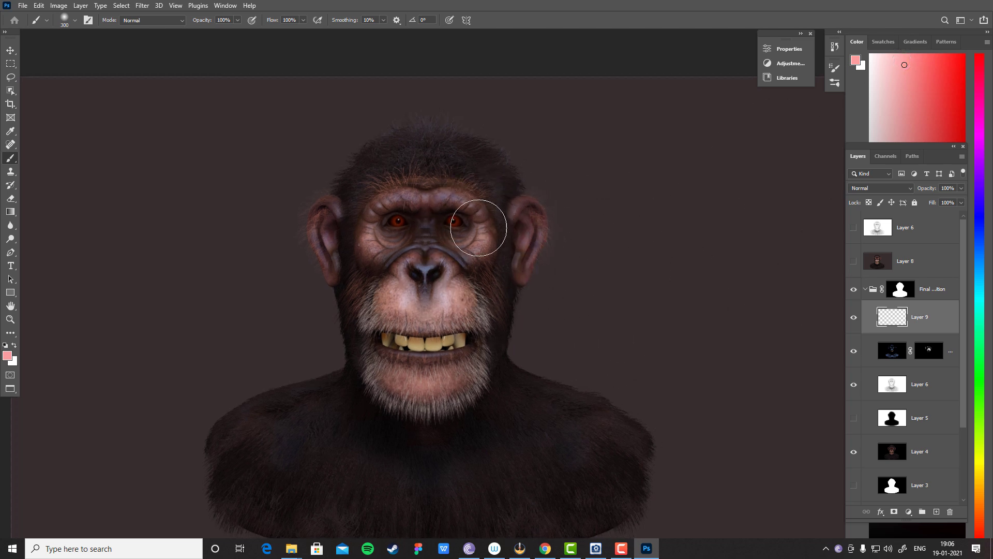
key("bracketleft")
- Paint soft light pink on the new layer over the chimpanzee's brows, cheeks, muzzle and chin
mouse_move(481, 219)
left_mouse_down()
mouse_move(479, 249)
mouse_move(440, 197)
left_mouse_up()
left_click_drag(440, 191, 481, 220)
mouse_move(445, 192)
left_mouse_down()
mouse_move(460, 200)
mouse_move(466, 238)
left_mouse_up()
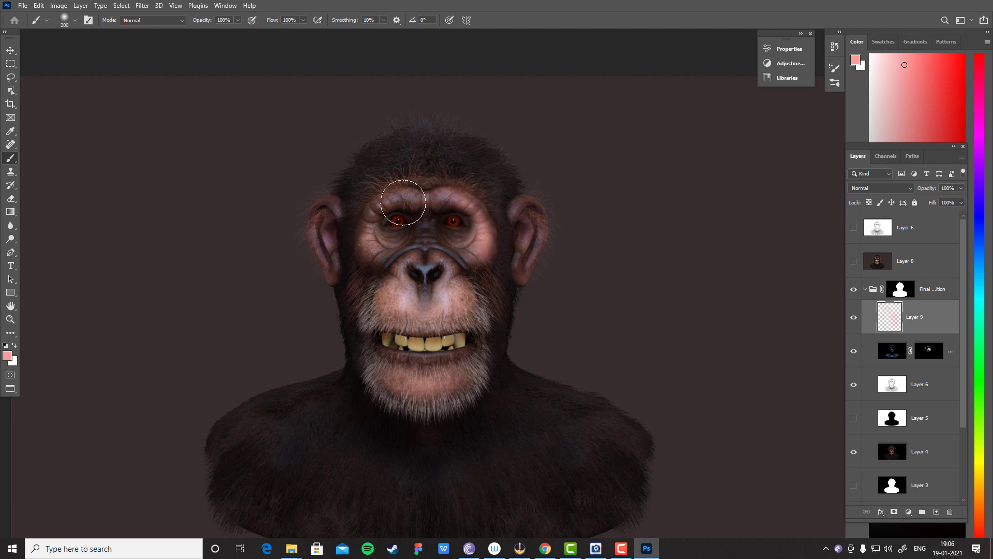
mouse_move(403, 202)
left_mouse_down()
mouse_move(405, 184)
mouse_move(359, 215)
mouse_move(369, 246)
left_mouse_up()
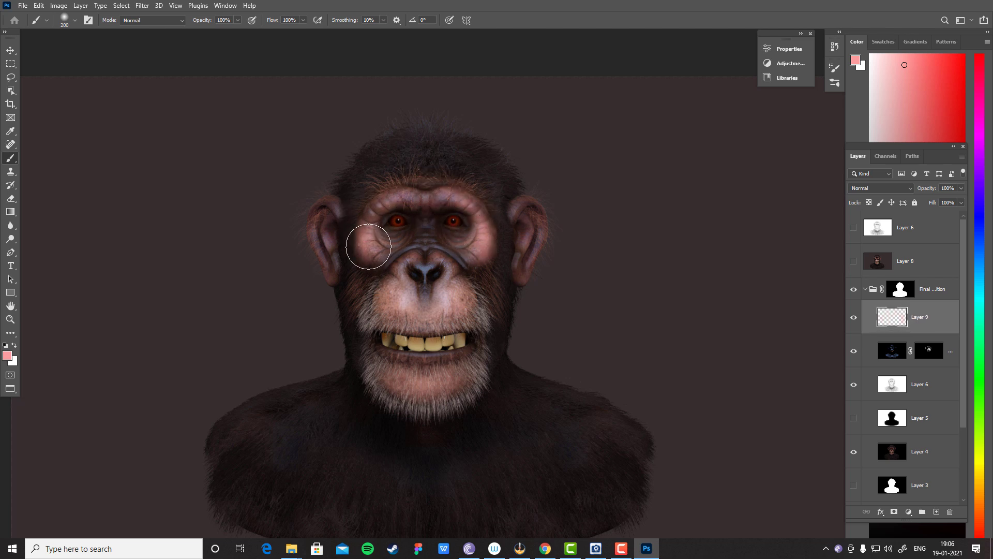
mouse_move(403, 280)
left_mouse_down()
mouse_move(428, 289)
mouse_move(454, 291)
left_mouse_up()
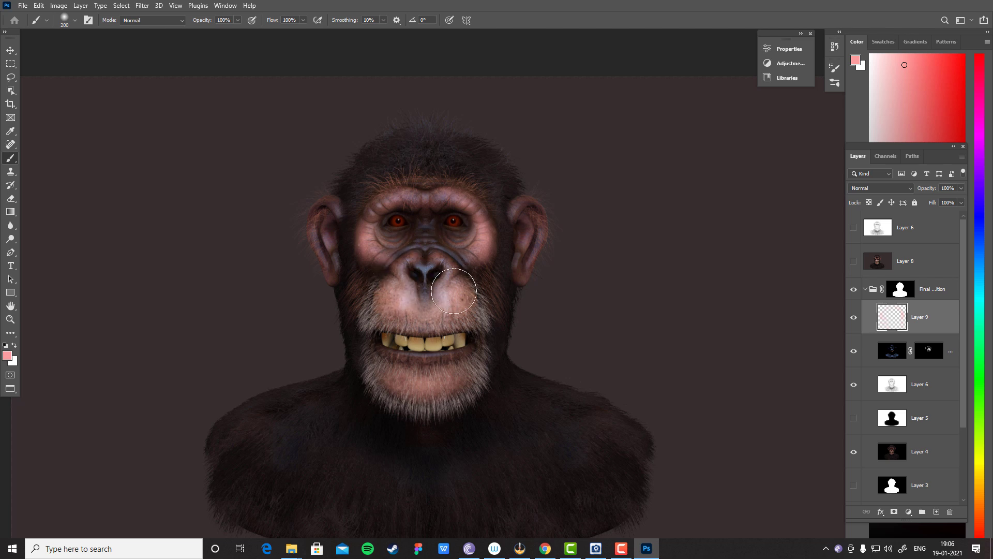
mouse_move(437, 373)
left_mouse_down()
mouse_move(413, 379)
mouse_move(454, 369)
mouse_move(442, 379)
left_mouse_up()
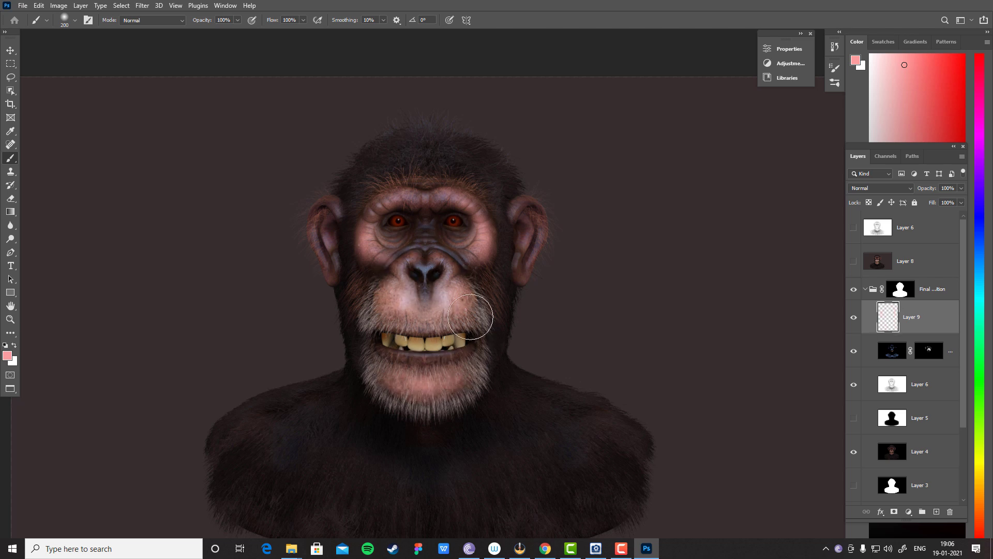
- Paint the same soft light pink over the chimpanzee's two ears on Layer 9
mouse_move(517, 228)
left_mouse_down()
mouse_move(530, 207)
mouse_move(513, 277)
left_mouse_up()
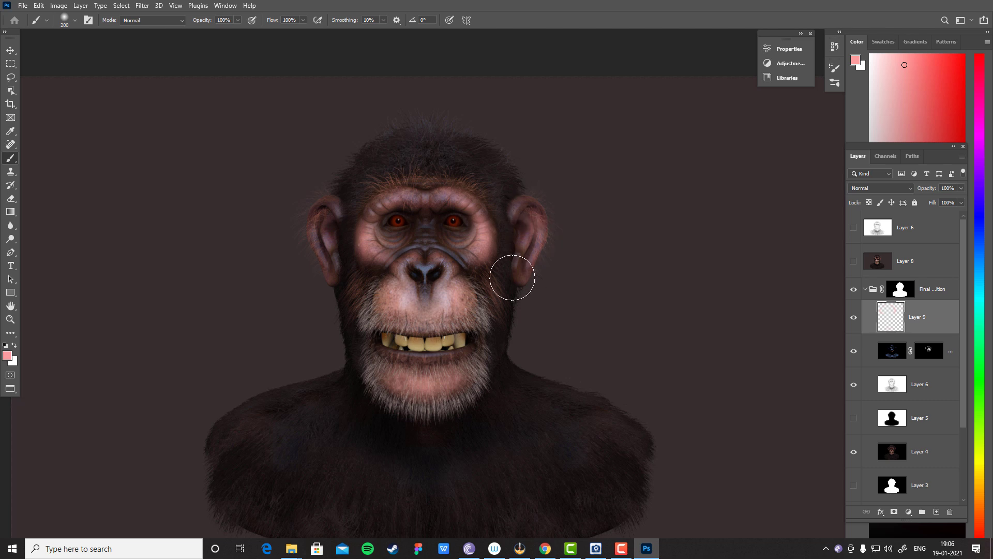
mouse_move(333, 222)
left_mouse_down()
mouse_move(320, 206)
mouse_move(321, 254)
left_mouse_up()
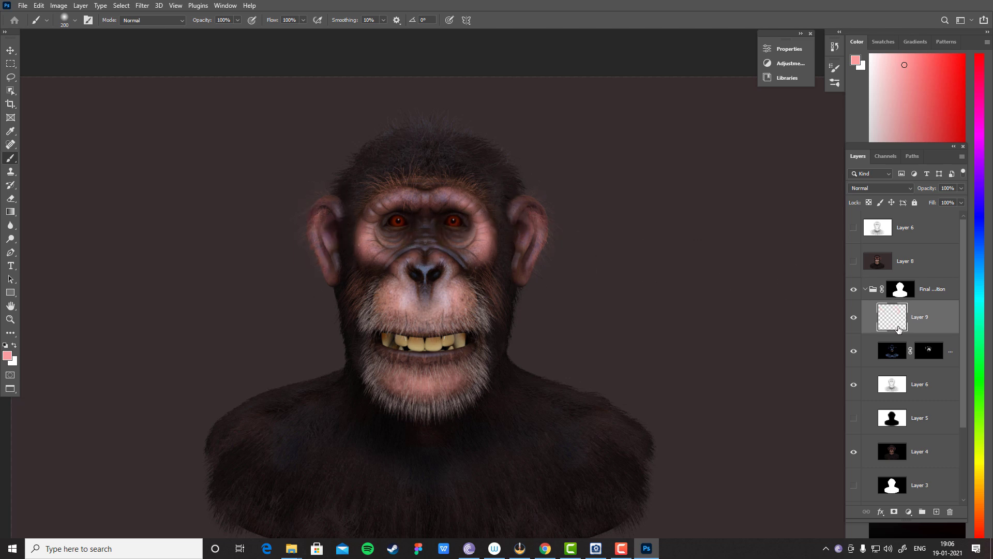
- Try out blend modes such as Multiply, Screen, Overlay and Hard Light on Layer 9, and settle on Color
left_click(890, 188)
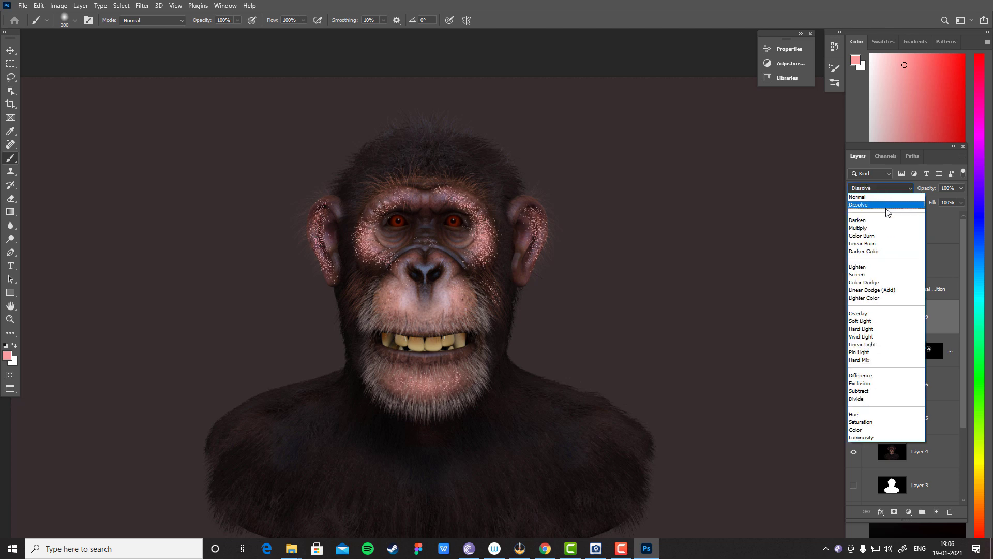
left_click(863, 227)
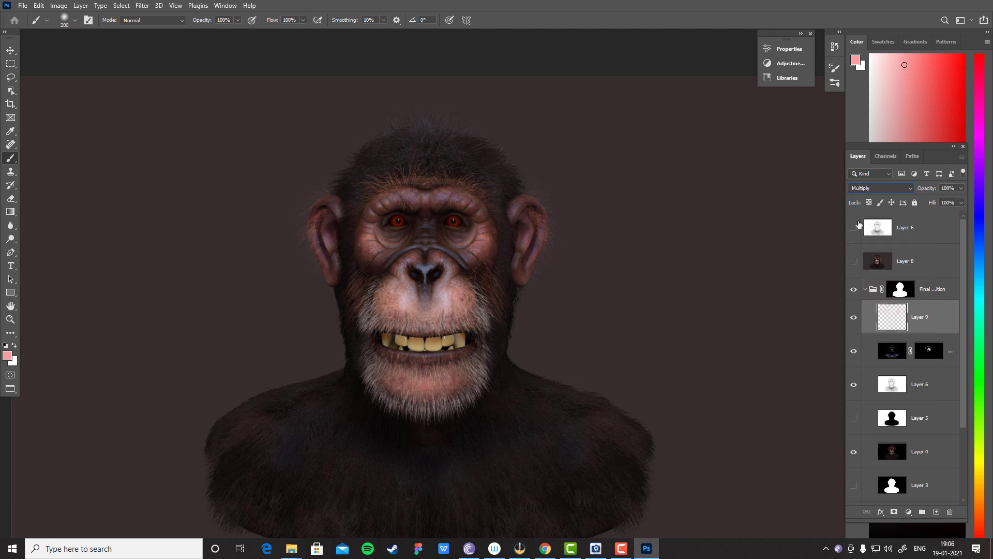
left_click(896, 192)
left_click(893, 188)
key("Down")
key("Down")
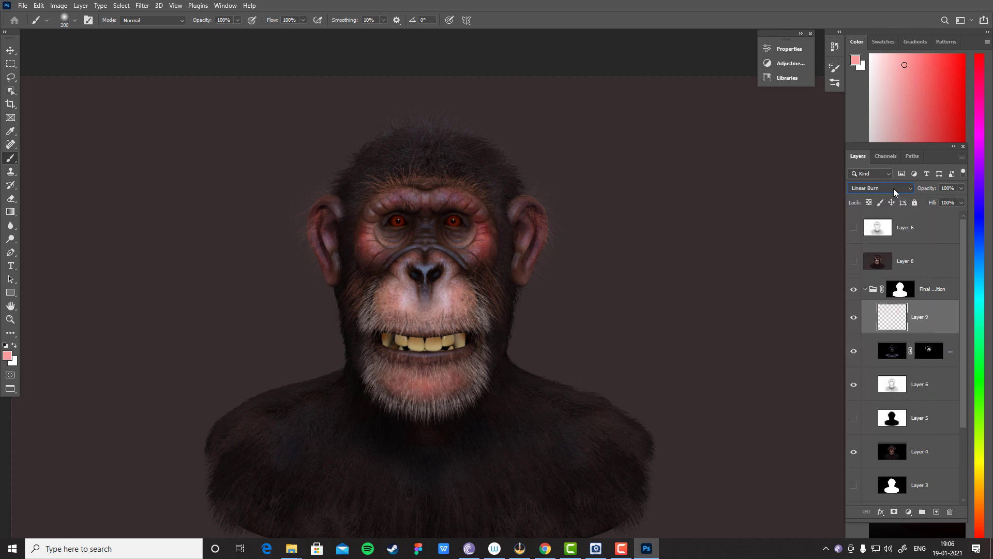
key("Up")
scroll(893, 188, "up", 1)
scroll(893, 189, "down", 1)
scroll(893, 188, "down", 2)
scroll(893, 189, "down", 1)
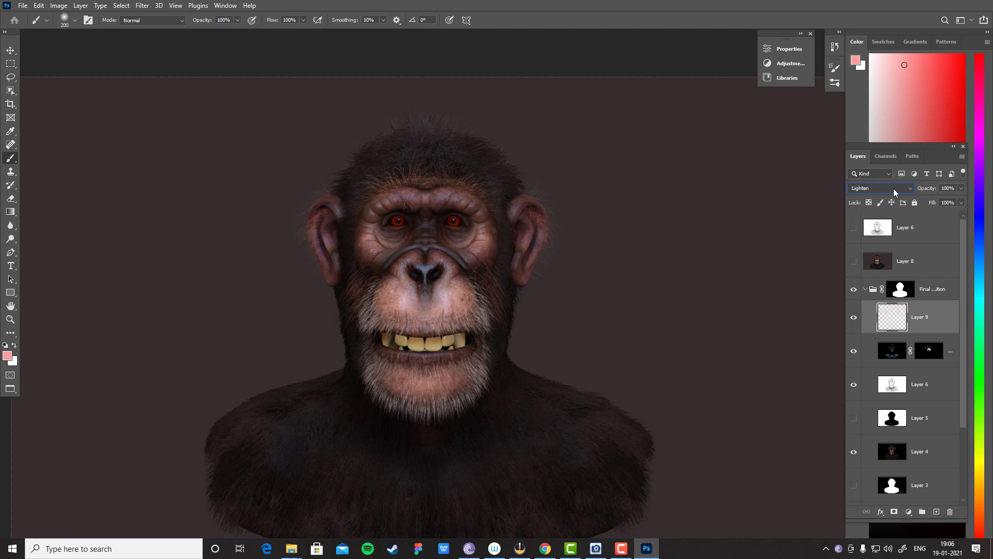
scroll(893, 188, "down", 4)
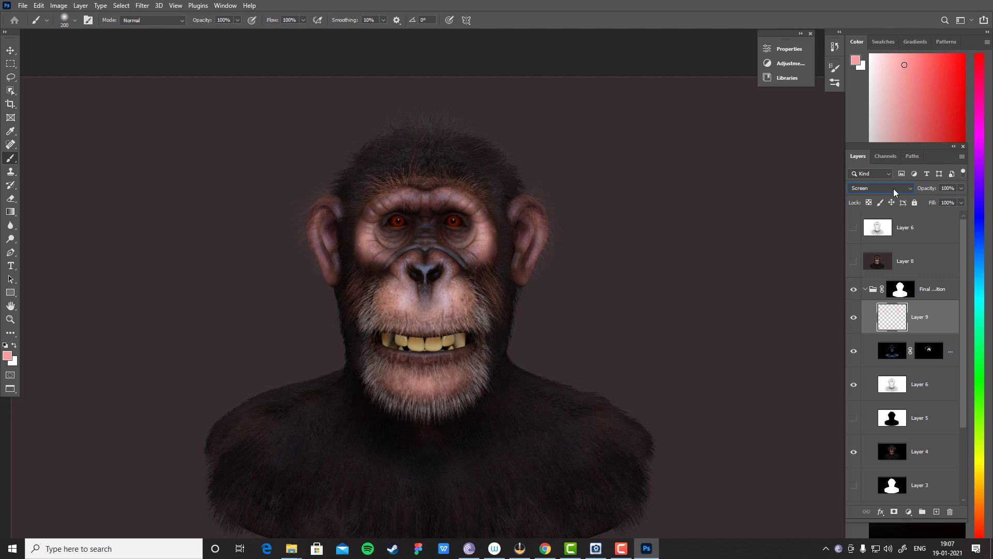
scroll(893, 188, "down", 1)
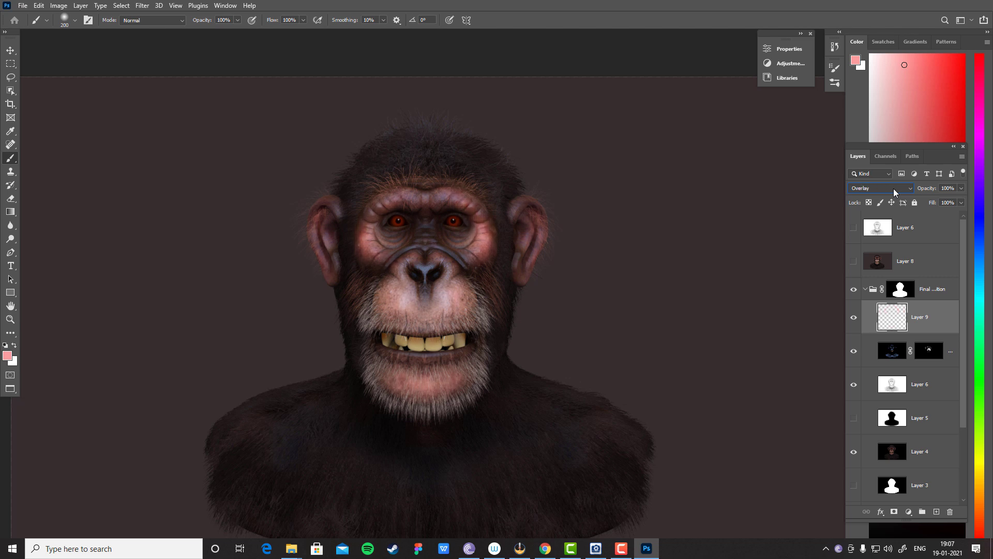
scroll(893, 188, "down", 1)
scroll(893, 188, "up", 1)
scroll(893, 188, "down", 1)
scroll(893, 188, "up", 1)
scroll(893, 189, "down", 1)
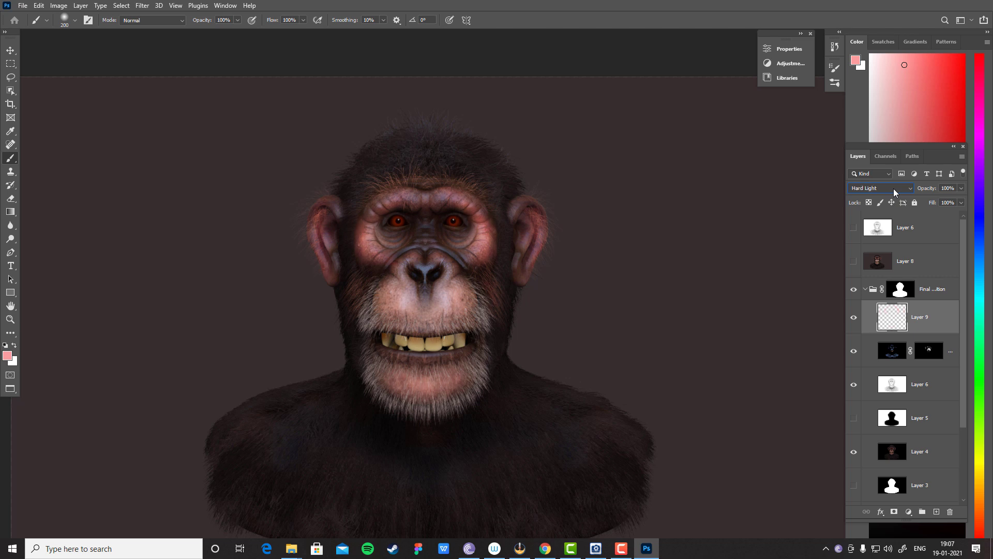
scroll(893, 188, "down", 3)
scroll(893, 188, "down", 2)
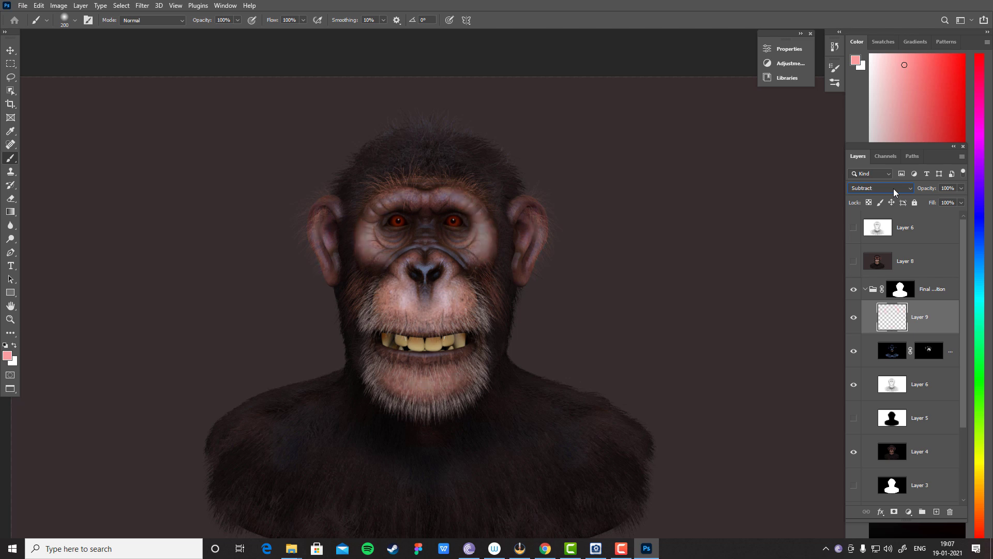
scroll(893, 188, "down", 2)
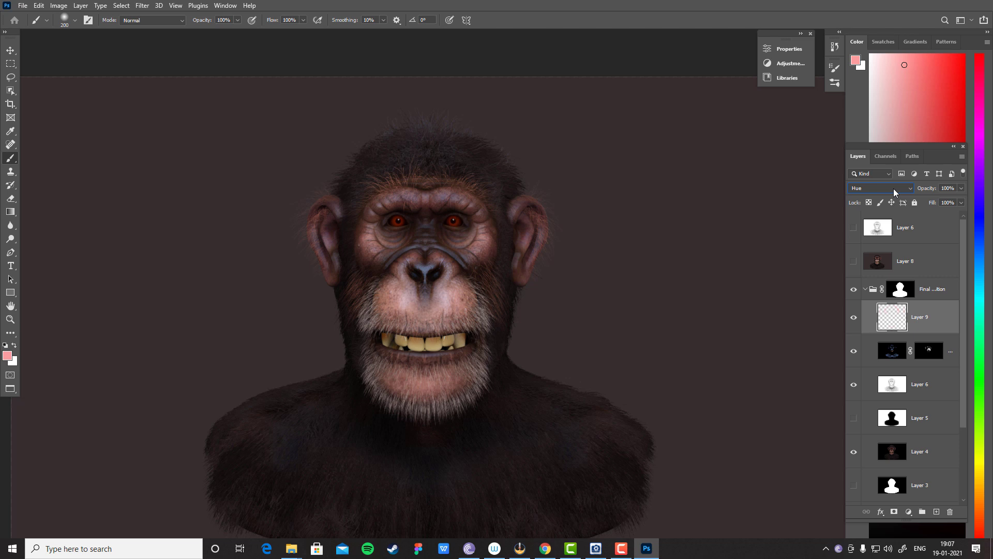
scroll(893, 188, "down", 2)
- Toggle Layer 9's visibility repeatedly to compare the face with and without the painted tint
left_click(854, 317)
left_click(856, 318)
left_click(855, 318)
left_click(624, 236, "alt")
key("ctrl+comma")
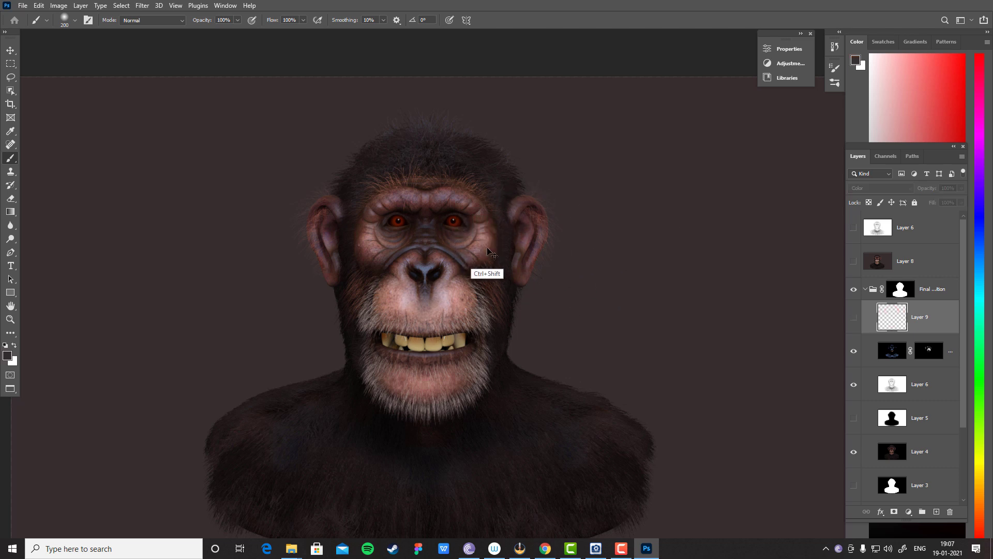
key("ctrl+comma")
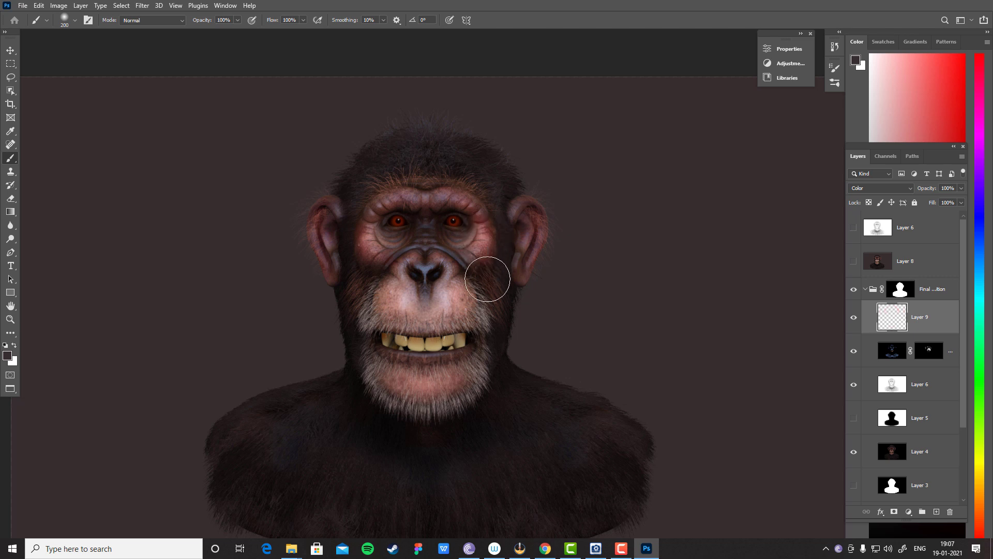
- Choose a stronger coral-red foreground color and paint it over the cheeks and brows on Layer 9
left_click(925, 64)
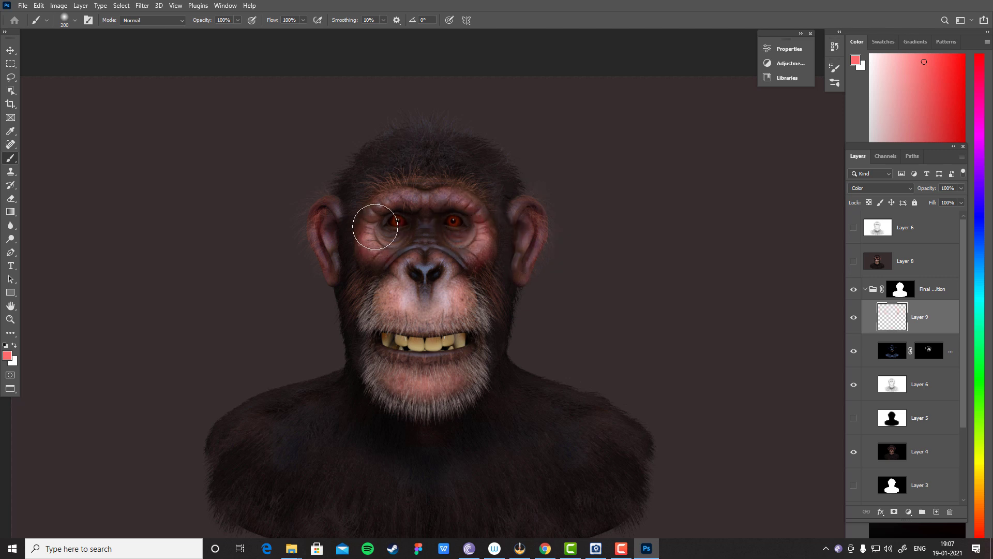
mouse_move(410, 191)
left_mouse_down()
mouse_move(391, 182)
mouse_move(424, 162)
mouse_move(366, 189)
left_mouse_up()
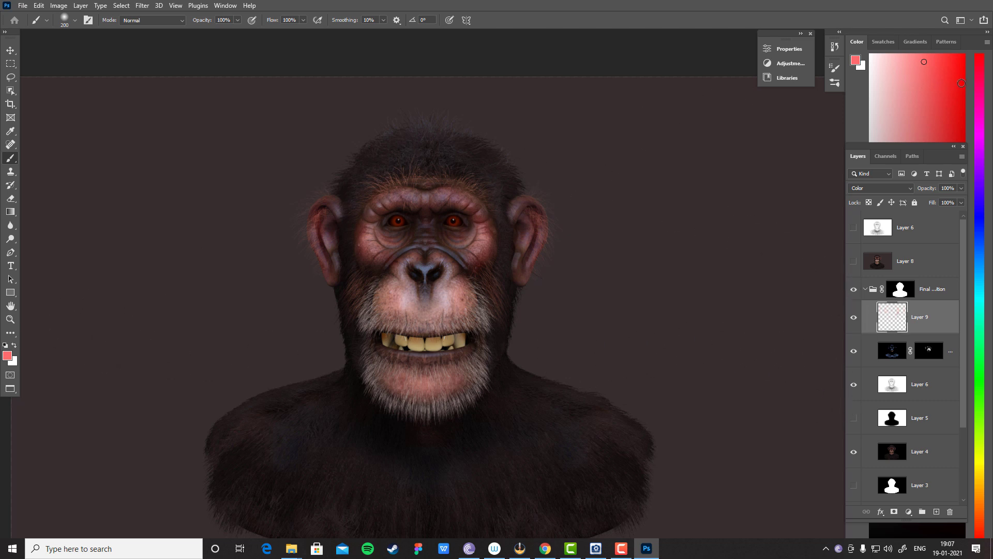
- Try painting a saturated blue over the hair on top of the head on Layer 9, and undo it
left_click(945, 82)
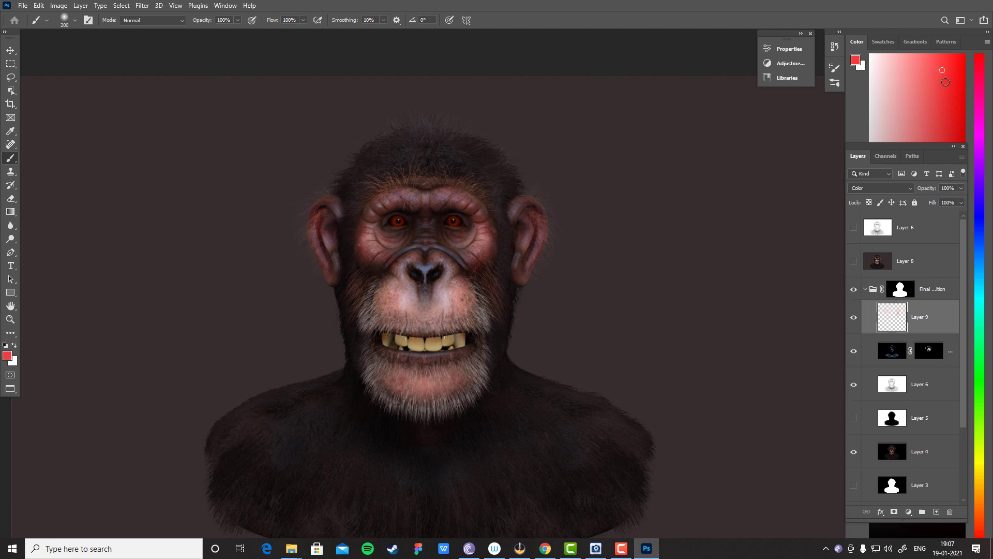
left_click(982, 196)
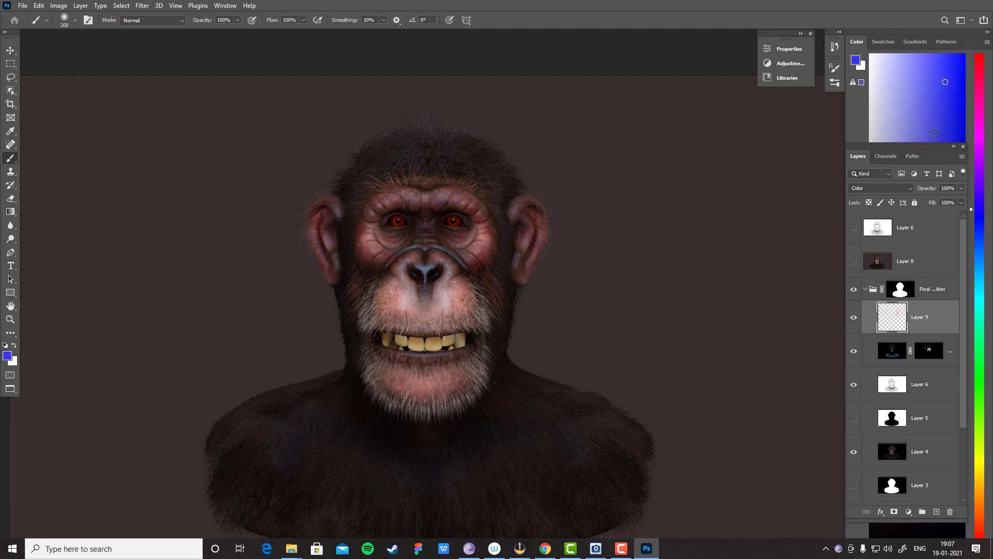
left_click_drag(934, 132, 922, 140)
left_click(936, 127)
left_click_drag(444, 154, 516, 185)
key("ctrl+z")
- Add a new layer above Layer 9, with a blue-violet foreground color and a 400 px brush ready
left_click_drag(943, 107, 955, 125)
left_click(885, 41)
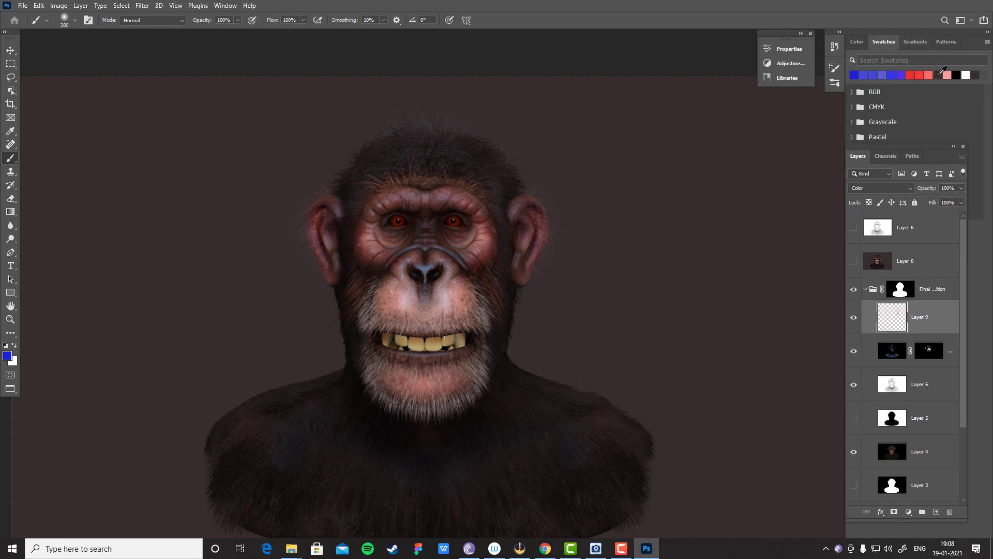
left_click(900, 75)
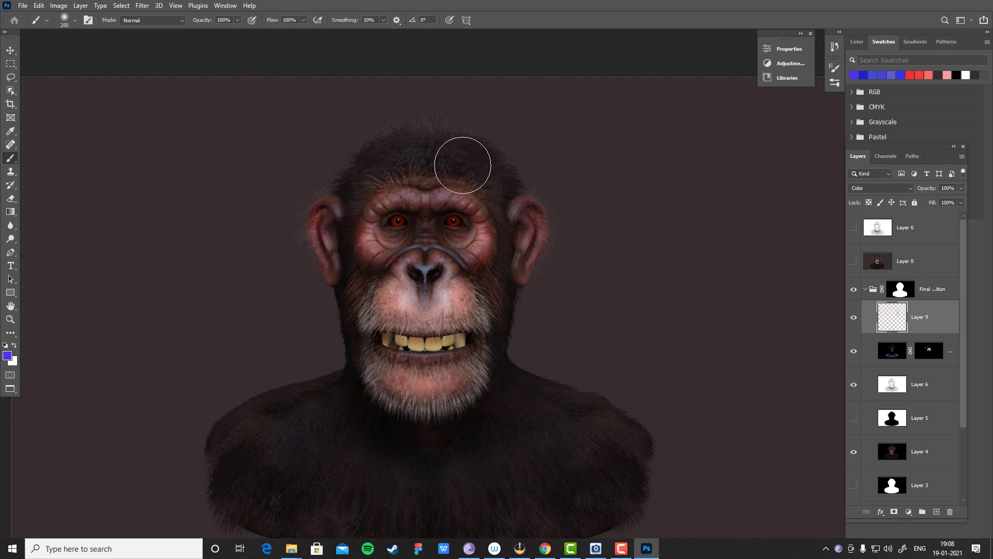
key("bracketright")
key("bracketright")
key("bracketright")
left_click(936, 512)
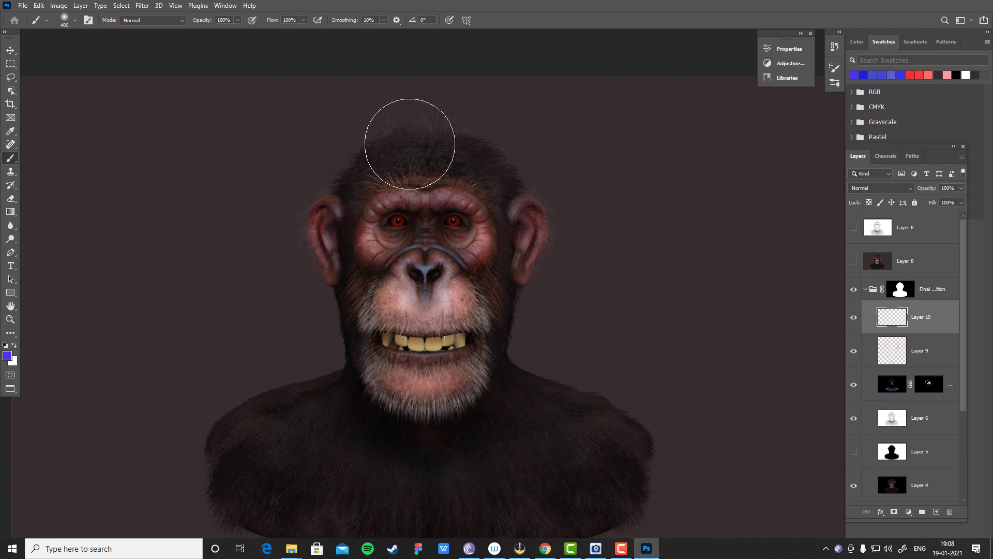
- Try painting blue-violet over the hair on top of the head on Layer 10, and undo the strokes
mouse_move(410, 144)
left_mouse_down()
mouse_move(355, 160)
mouse_move(391, 159)
mouse_move(390, 150)
left_mouse_up()
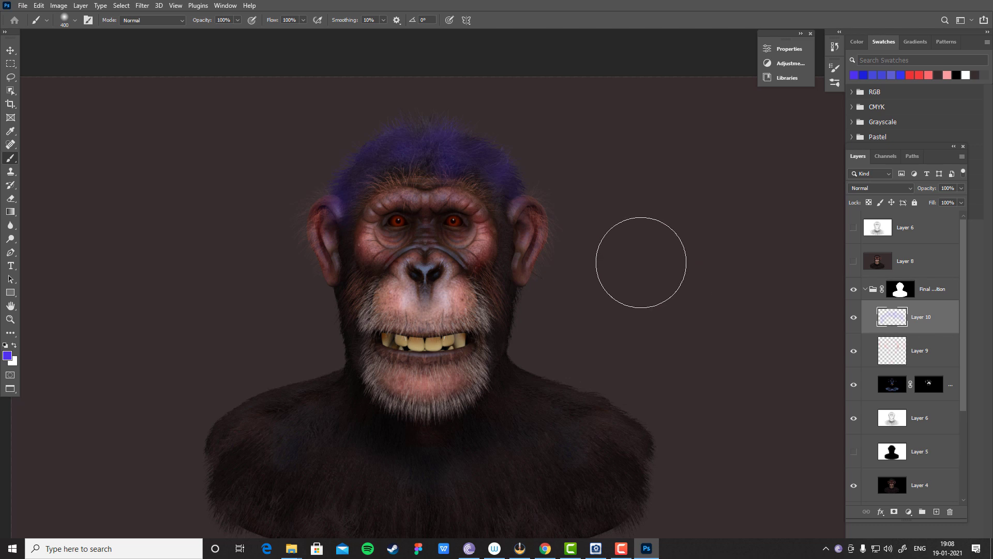
key("ctrl+z")
key("ctrl+z")
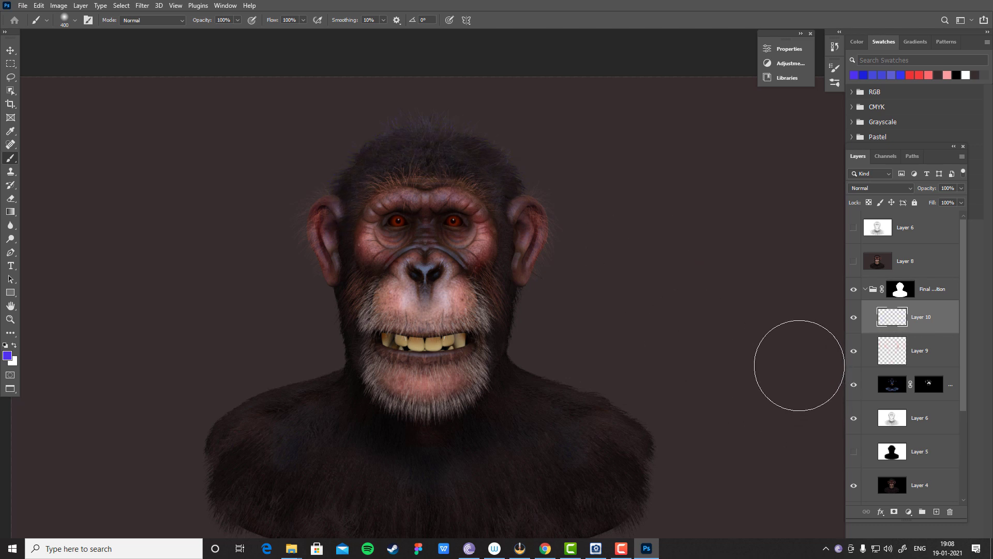
- Draw a filled rectangle shape of about 3012 × 1791 px covering the entire canvas inside the Final Composition group
key("u")
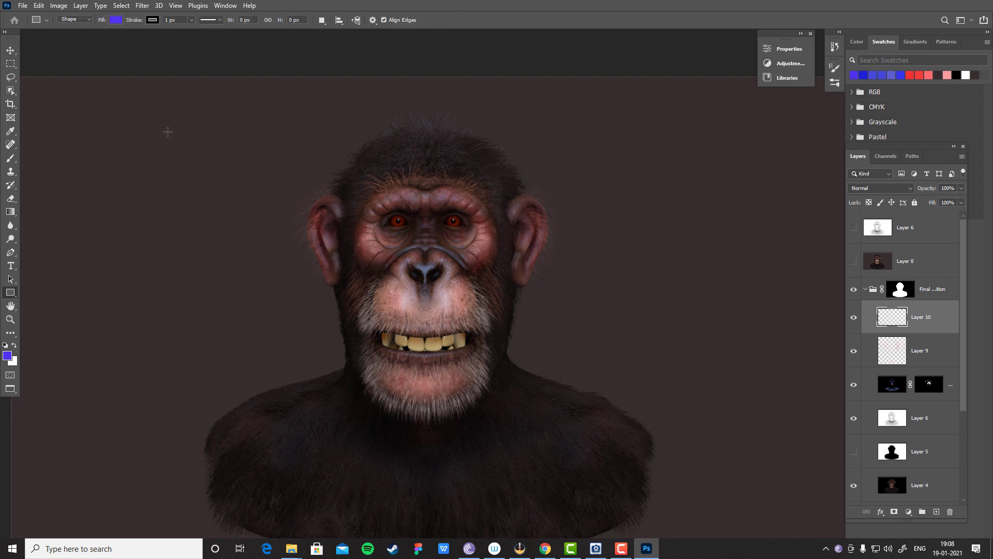
key("ctrl+minus")
key("ctrl+minus")
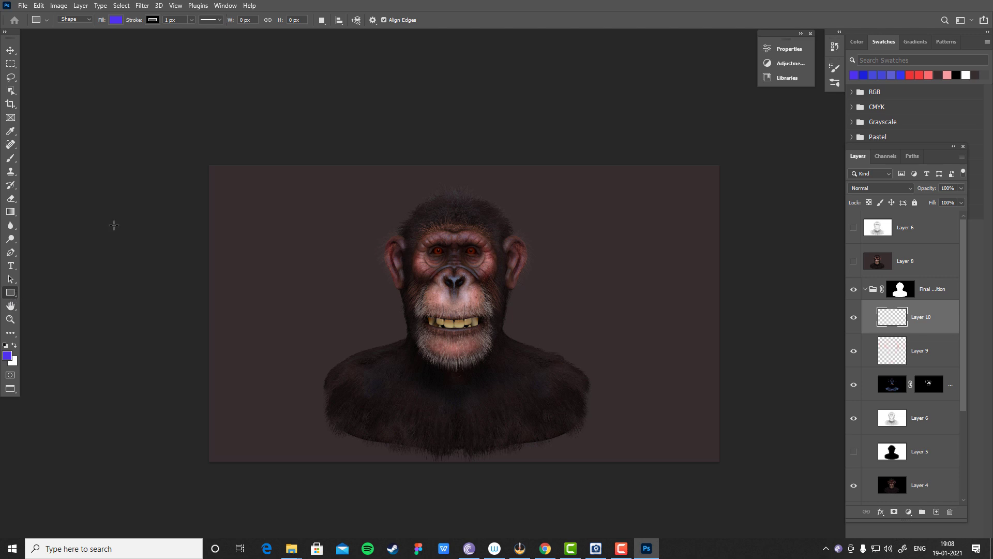
left_click_drag(209, 165, 722, 469)
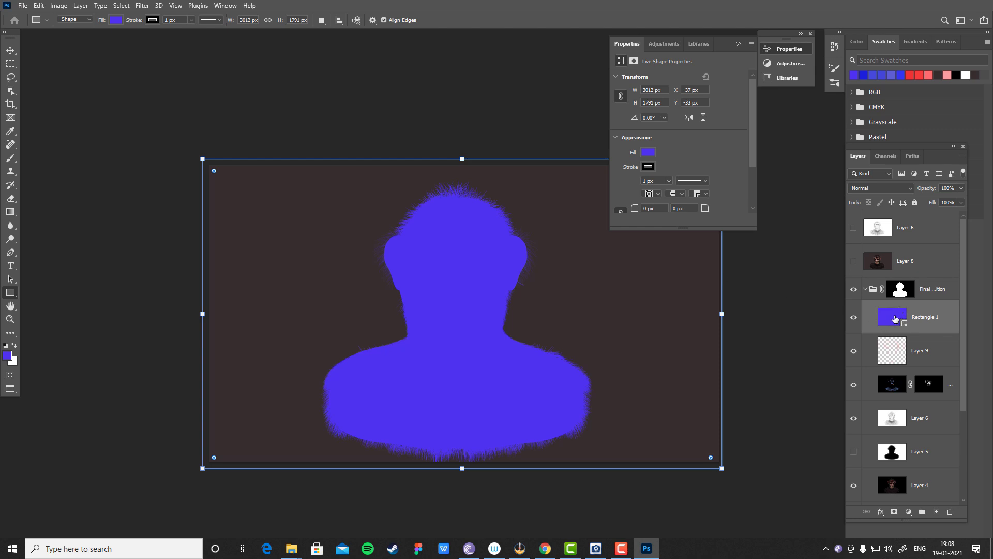
- Change the rectangle's fill to the very dark maroon #1f090e
left_click(647, 153)
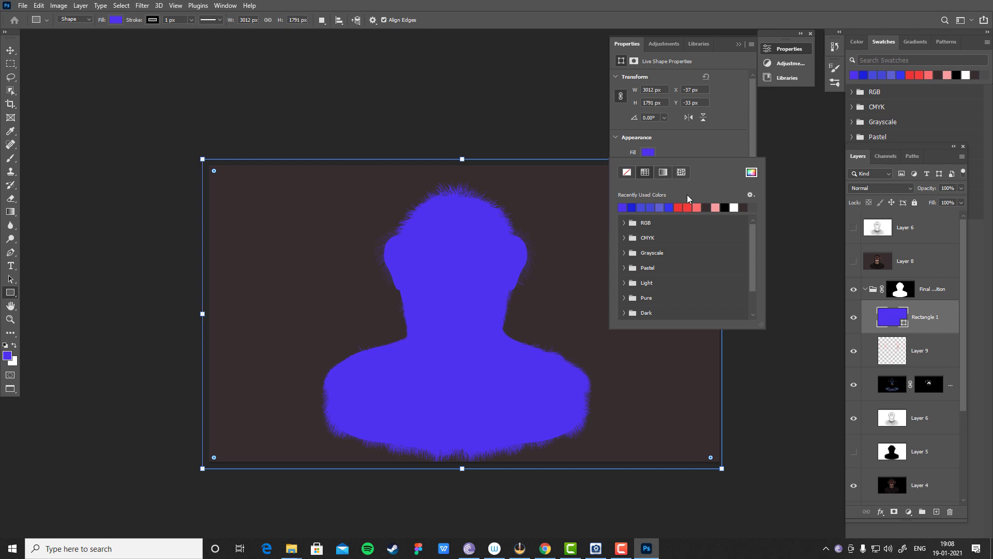
double_click(893, 316)
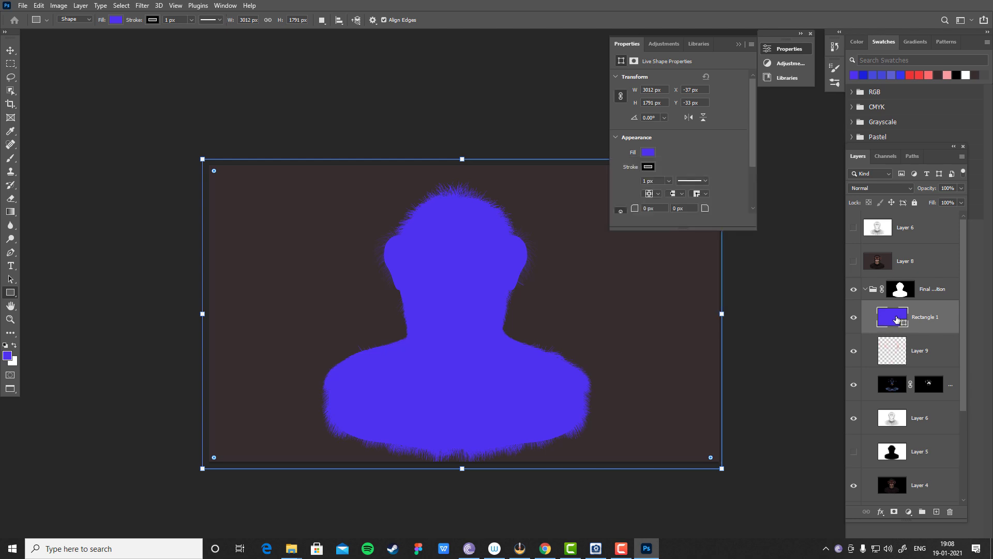
left_click_drag(466, 180, 452, 228)
left_click(506, 134)
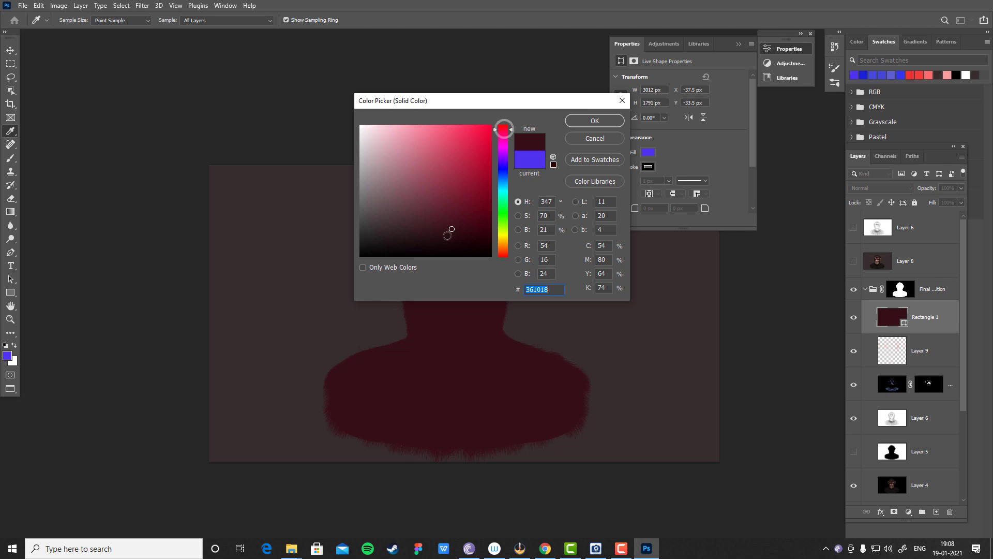
mouse_move(448, 236)
left_mouse_down()
mouse_move(442, 241)
mouse_move(454, 240)
left_mouse_up()
left_click(595, 120)
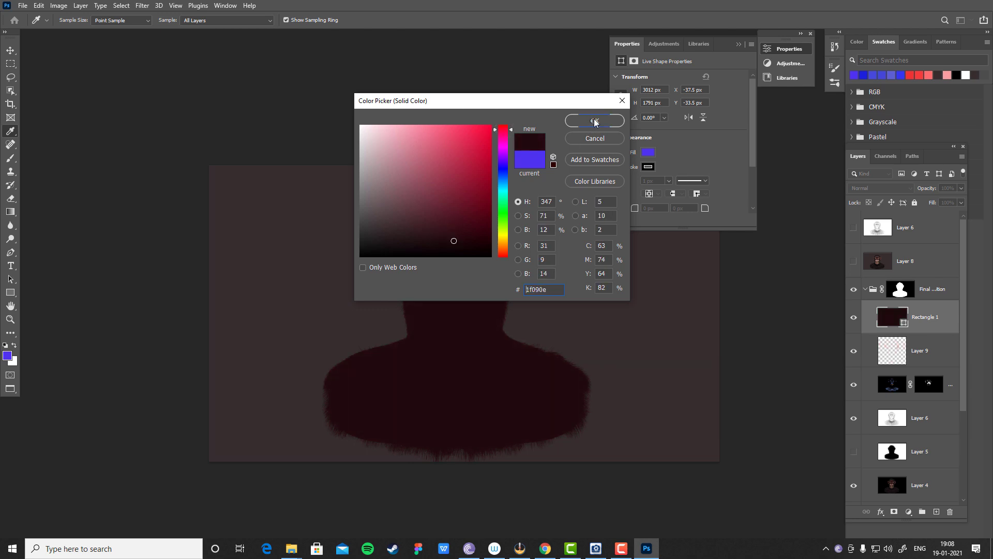
- Step through the blend modes on Rectangle 1, including Linear Burn, and settle on Lighten
key("ctrl+plus")
key("ctrl+plus")
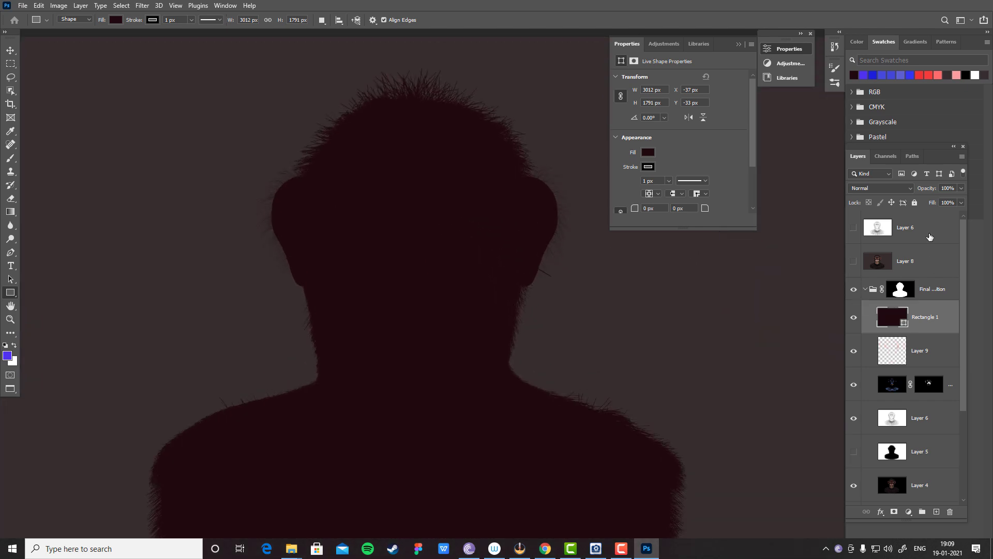
left_click(873, 188)
left_click(874, 214)
key("Down")
key("Down")
key("Down")
key("Down")
key("Down")
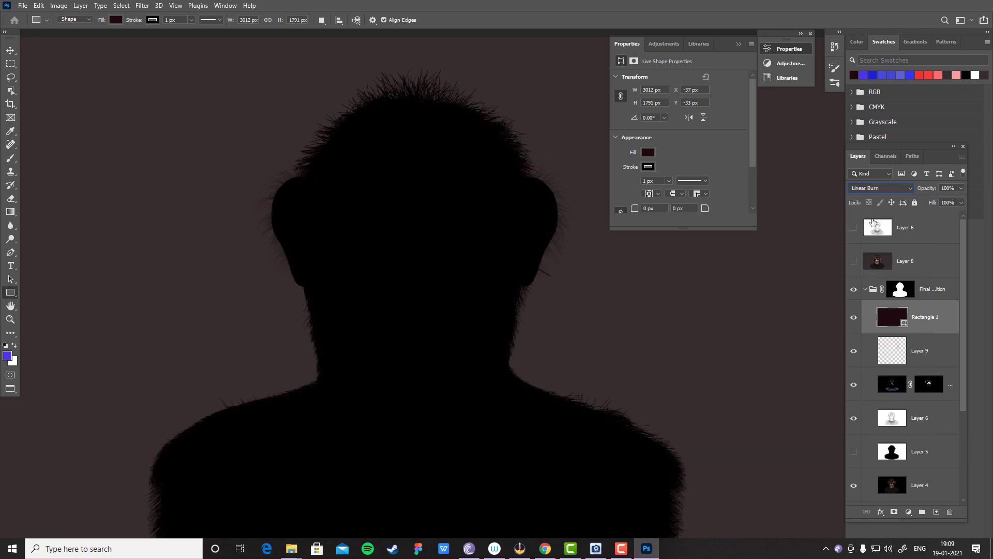
key("Up")
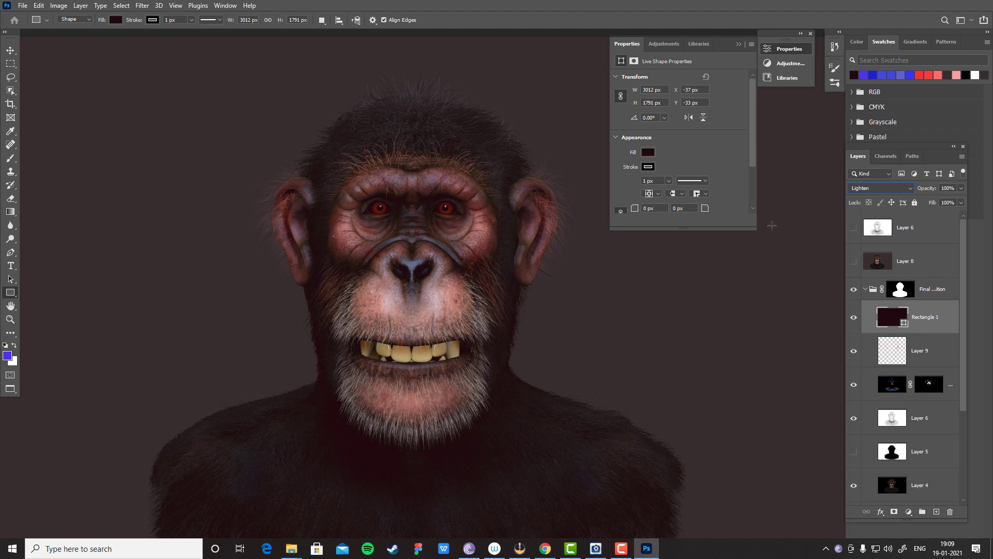
- Toggle Rectangle 1's visibility repeatedly to compare the chimpanzee with and without the maroon tint
key("ctrl+minus")
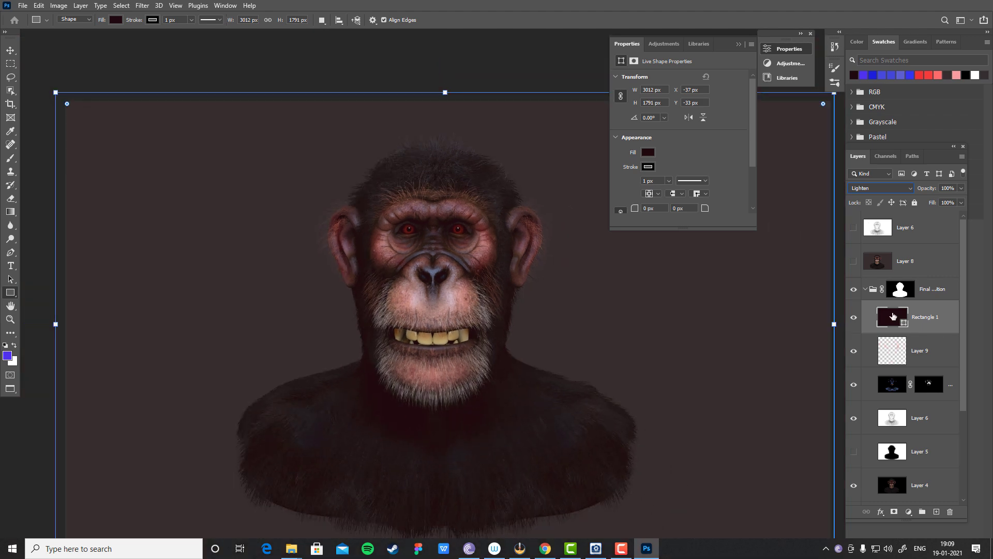
left_click(854, 320)
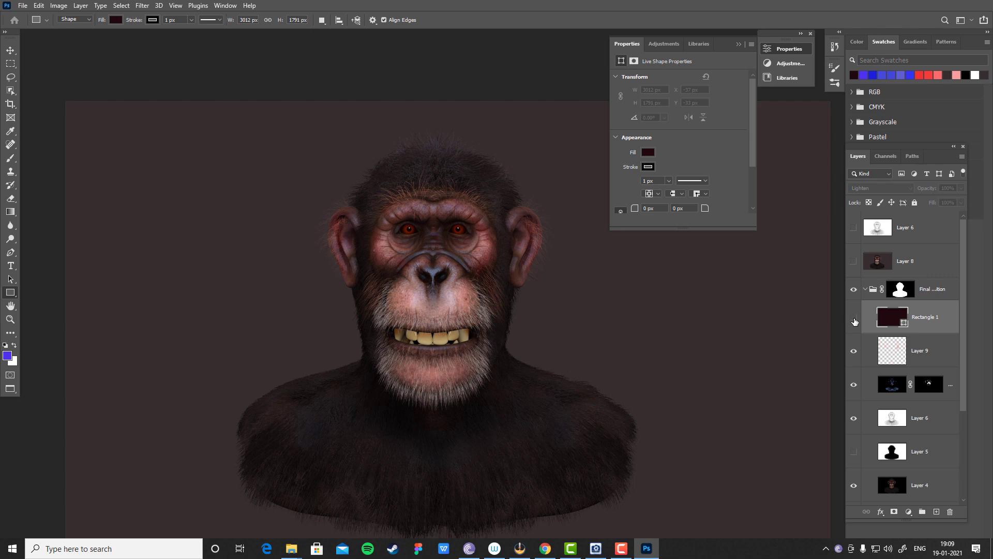
left_click(854, 319)
left_click(854, 319)
left_click(854, 319)
left_click(854, 319)
left_click(854, 319)
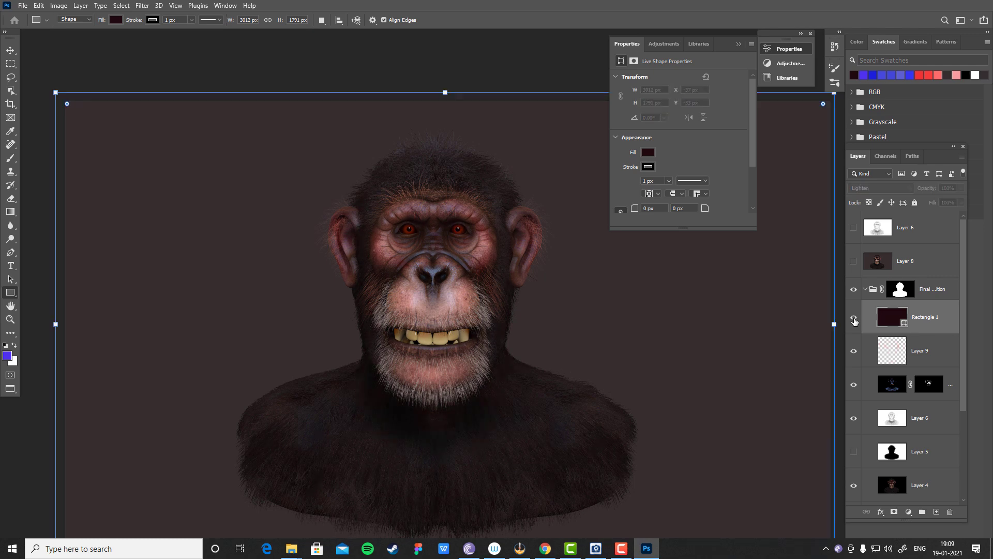
- Try Screen and Color Dodge as the blend mode of Rectangle 1
left_click(884, 188)
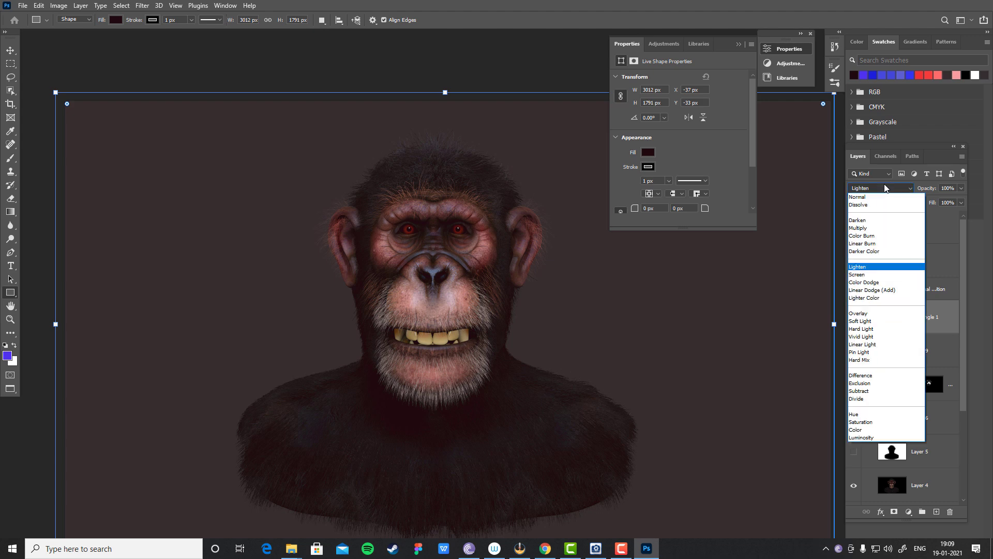
key("Down")
key("Return")
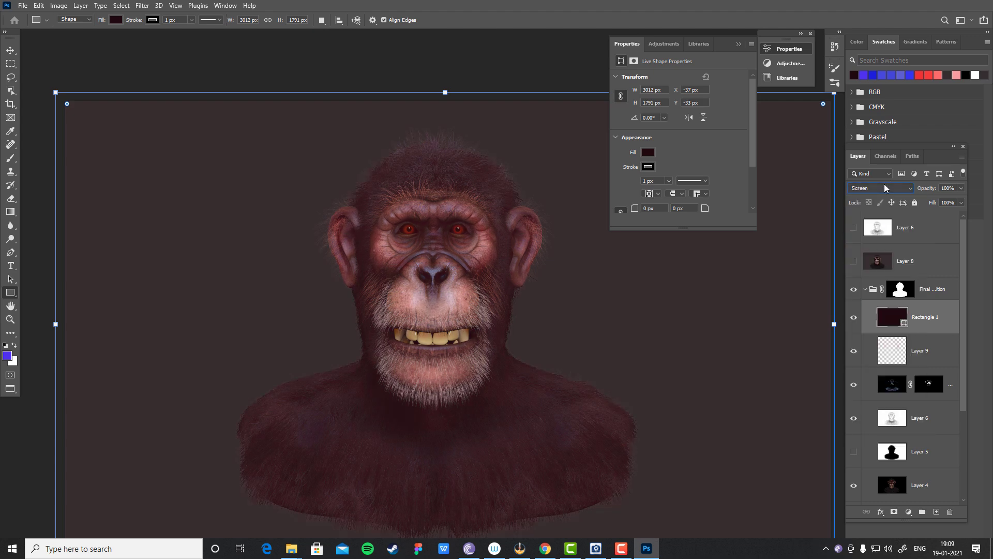
key("Down")
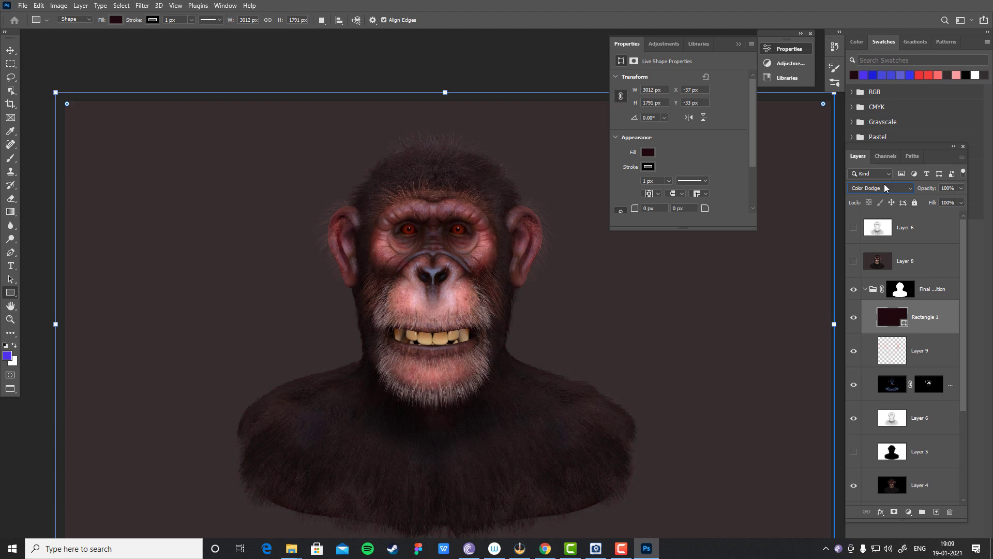
- Toggle Rectangle 1's visibility repeatedly to compare the chimpanzee with and without the Color Dodge tint
left_click(853, 318)
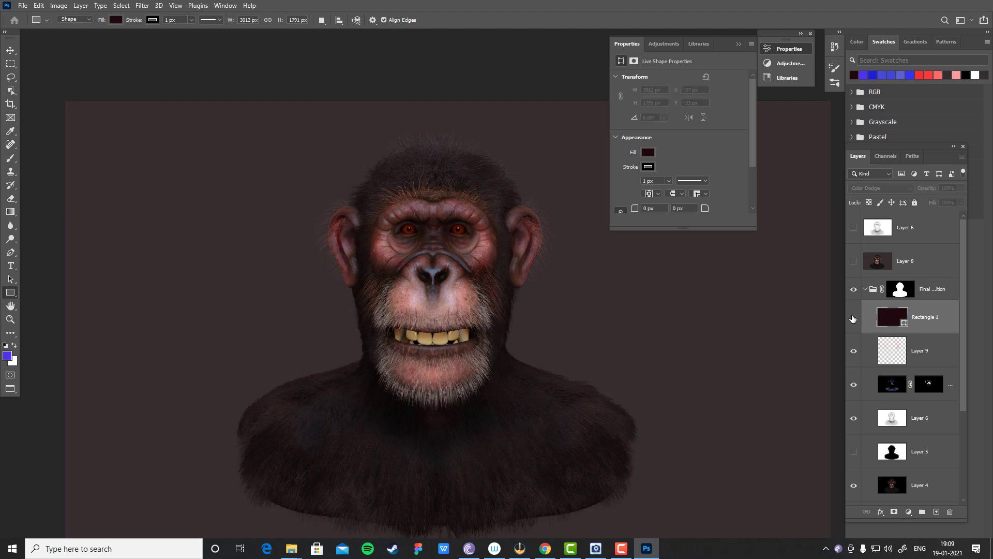
left_click(854, 318)
left_click(853, 318)
left_click(853, 318)
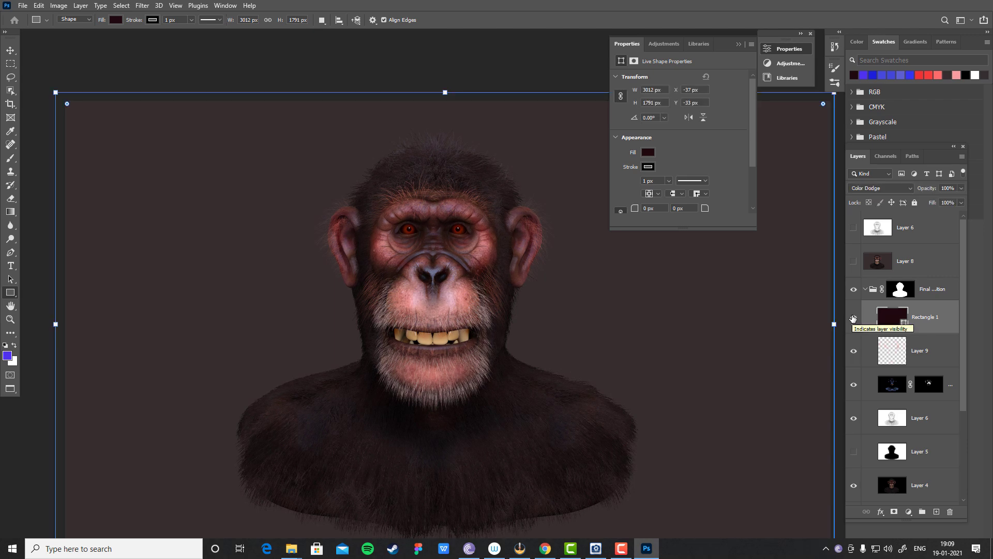
left_click(853, 318)
left_click(853, 318)
left_click(853, 318)
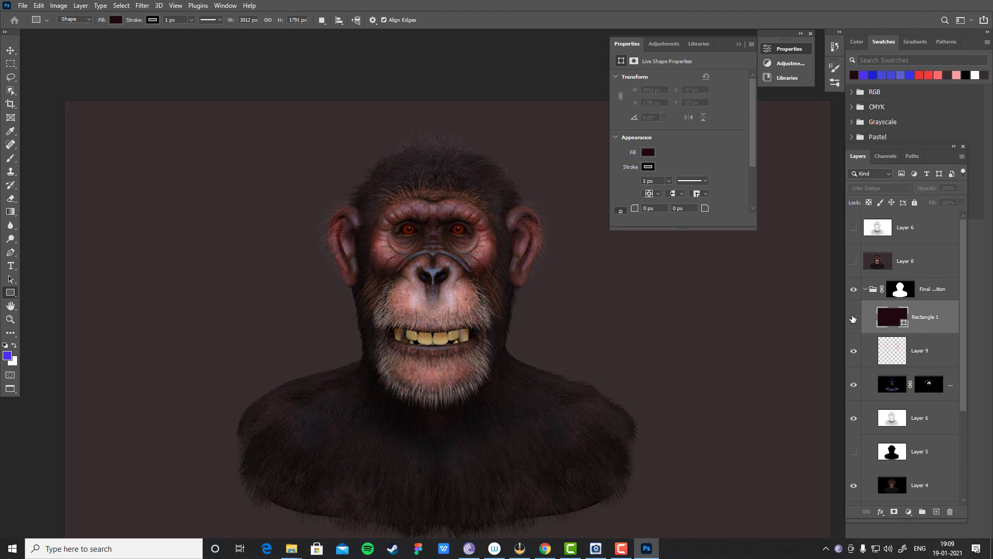
left_click(853, 318)
left_click(853, 318)
left_click(853, 318)
- Try the remaining blend modes on Rectangle 1, from Screen and Linear Dodge (Add) through Overlay, Exclusion and Subtract to Luminosity
left_click(892, 188)
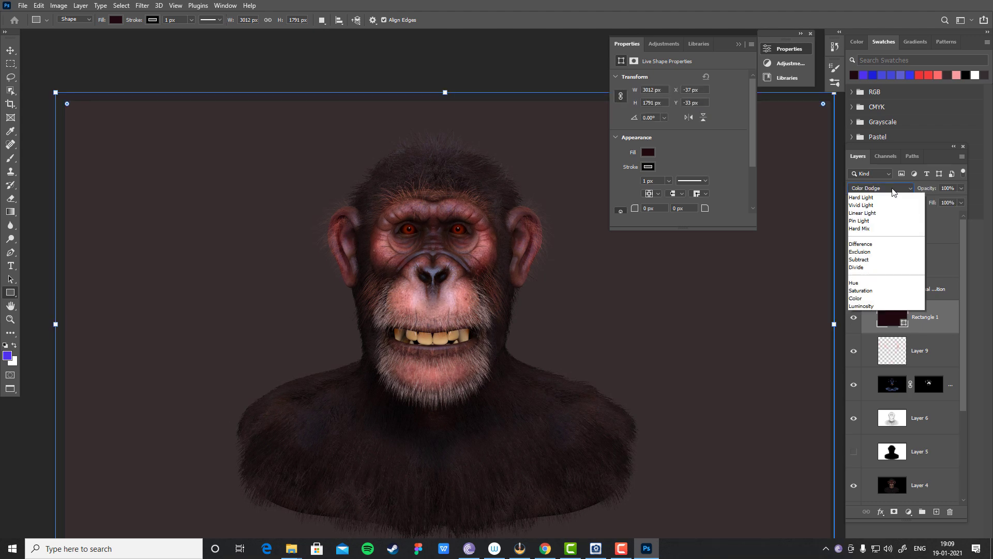
left_click(866, 277)
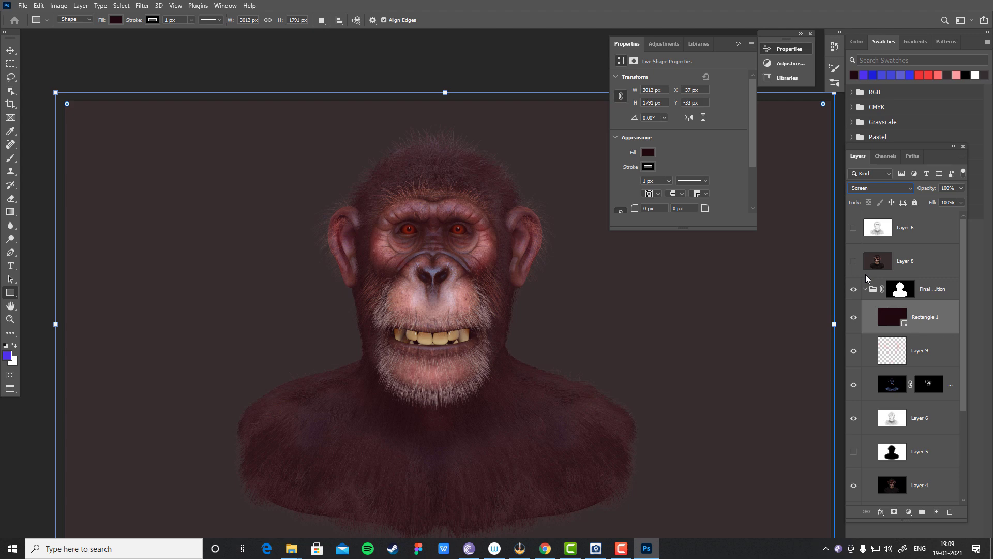
key("Down")
key("Down")
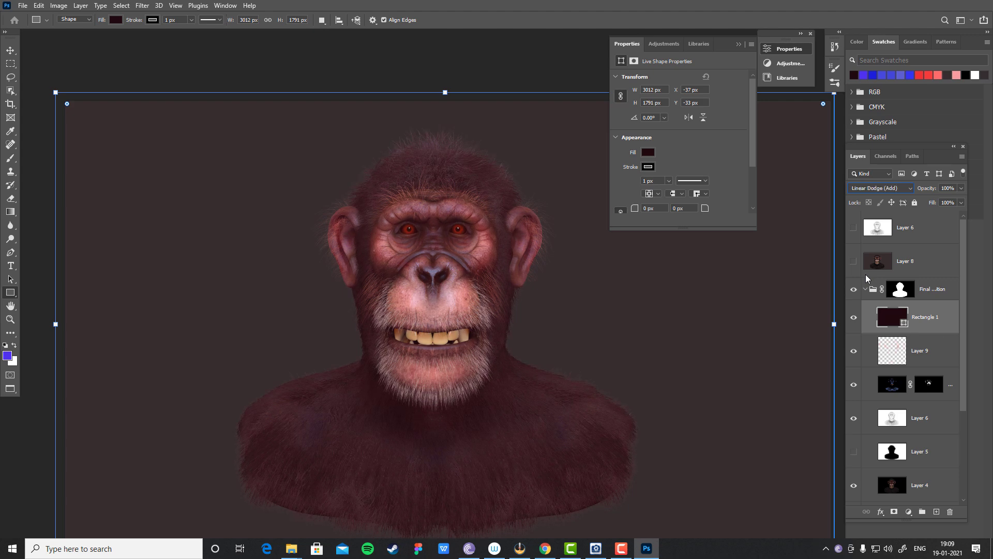
key("Down")
key("Up")
key("Down")
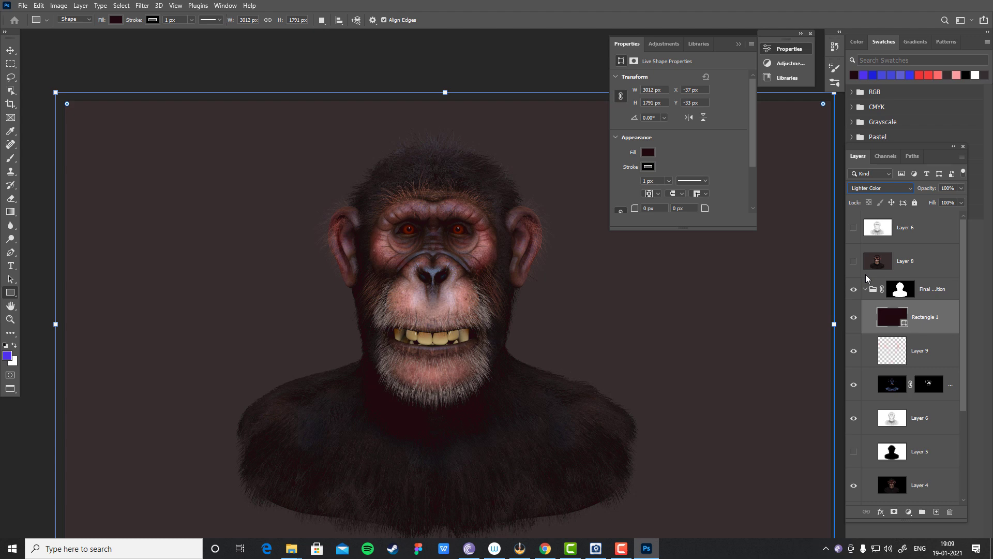
key("Up")
key("Down")
key("Down")
key("Up")
key("Down")
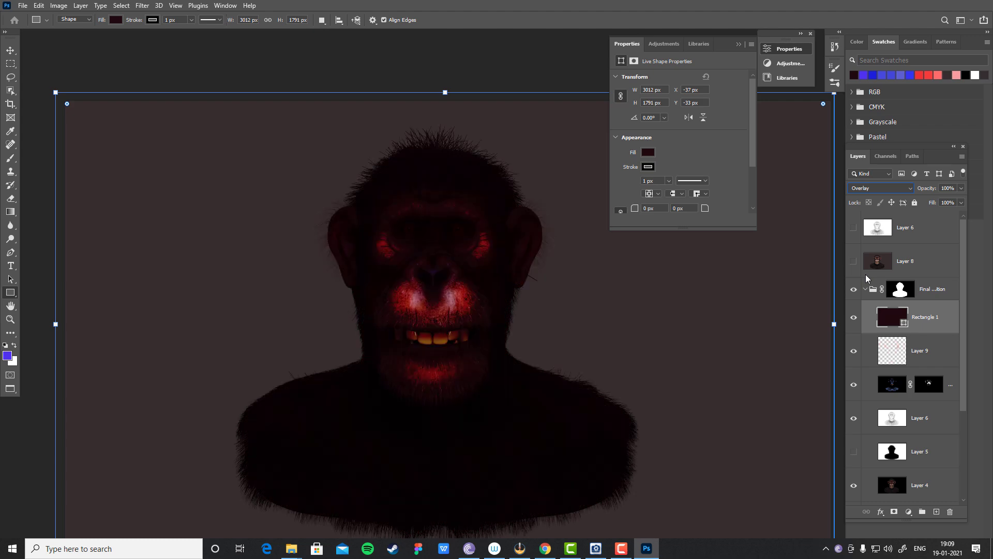
key("Down")
key("Down")
key("Down")
key("Down")
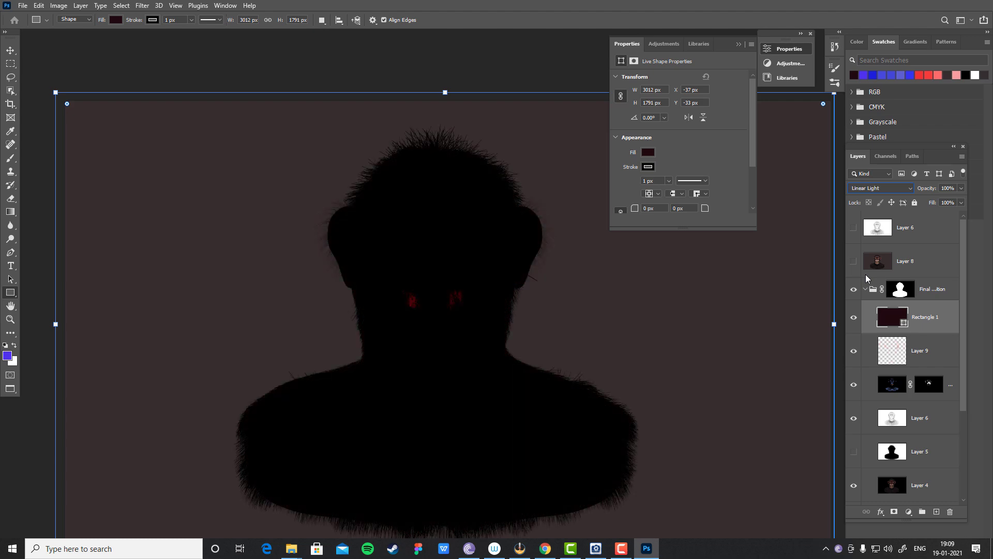
key("Down")
key("Down")
key("Down")
key("Down")
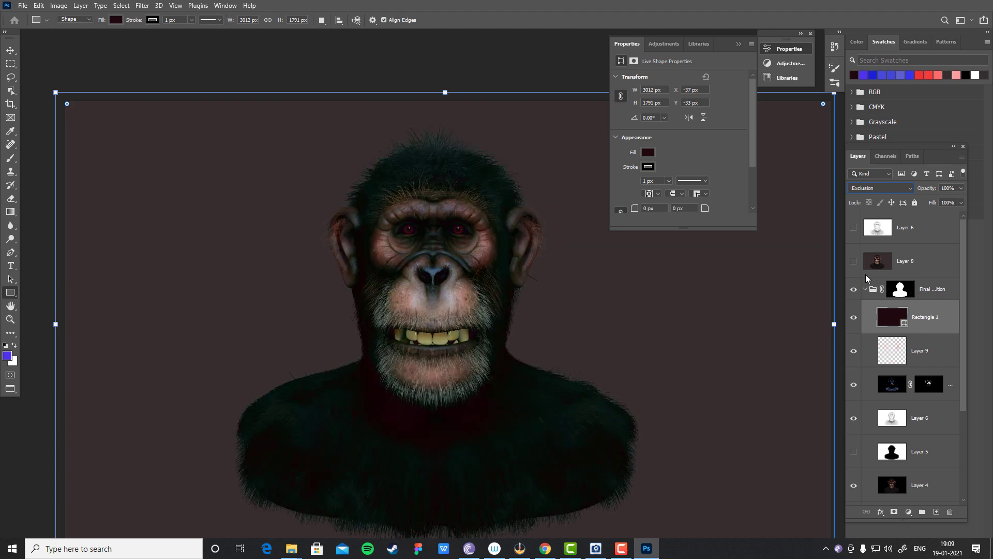
key("Down")
key("Down")
key("Up")
key("Down")
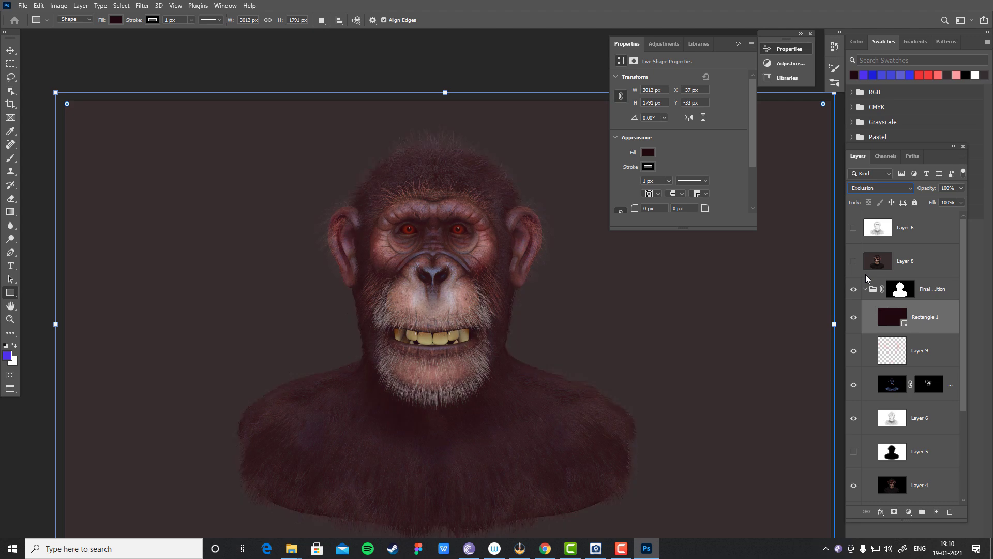
key("Up")
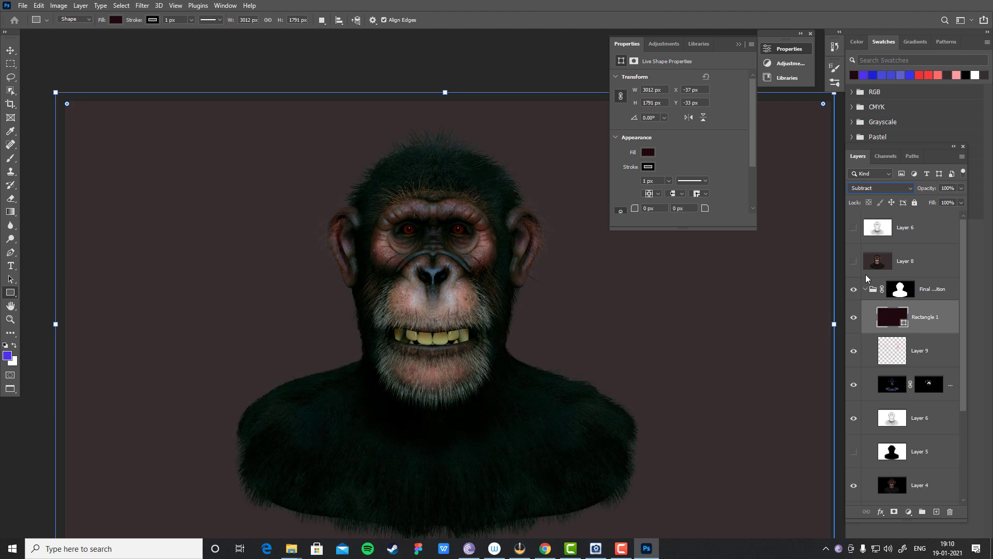
key("Up")
key("Up")
key("Down")
key("Down")
key("Down")
key("Down")
key("Down")
key("Down")
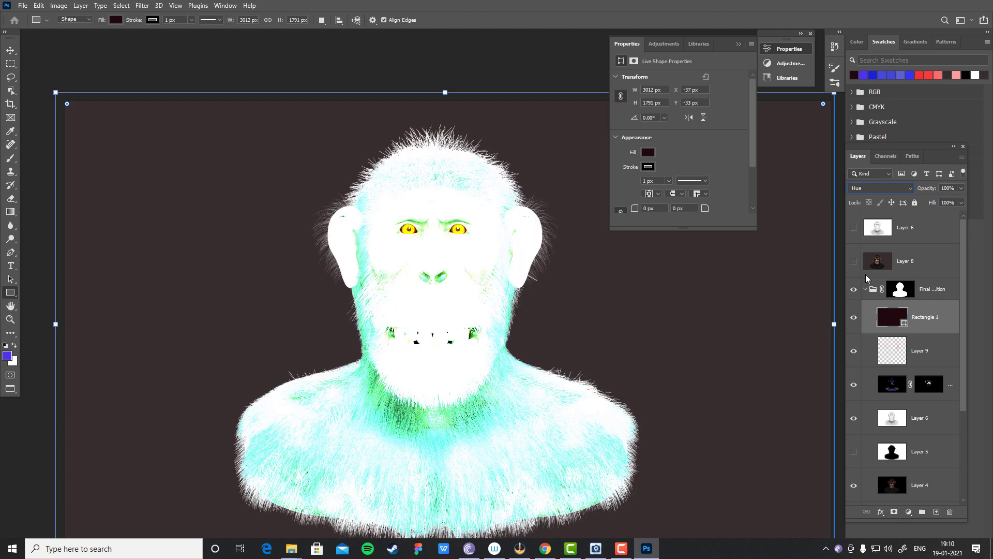
key("Down")
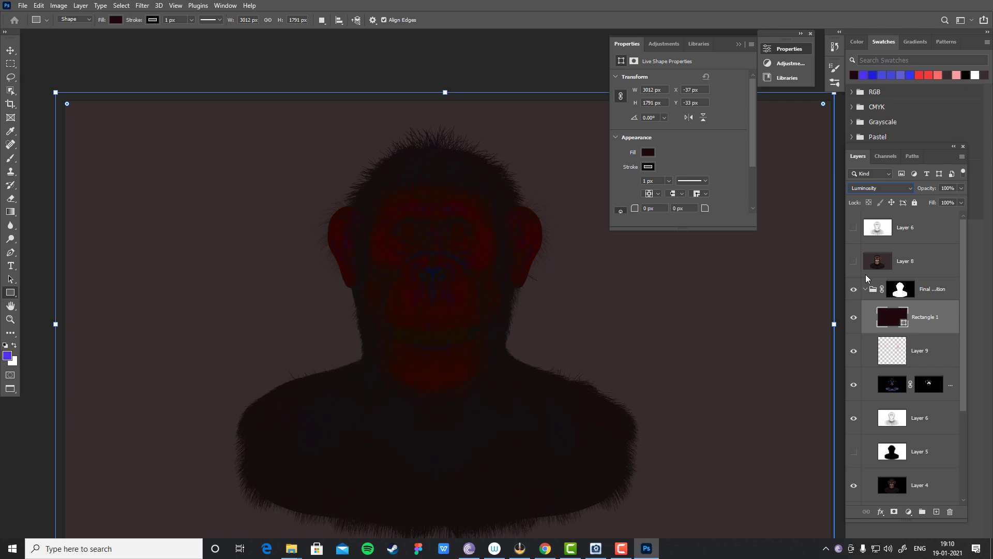
- Set Rectangle 1's blend mode to Color Dodge and reduce its opacity to 43%
left_click(886, 189)
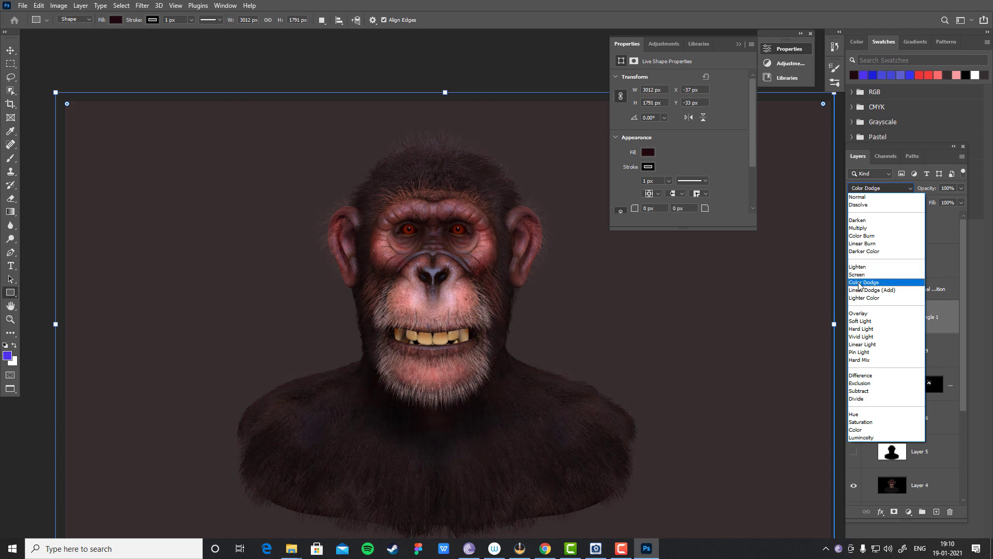
left_click(859, 284)
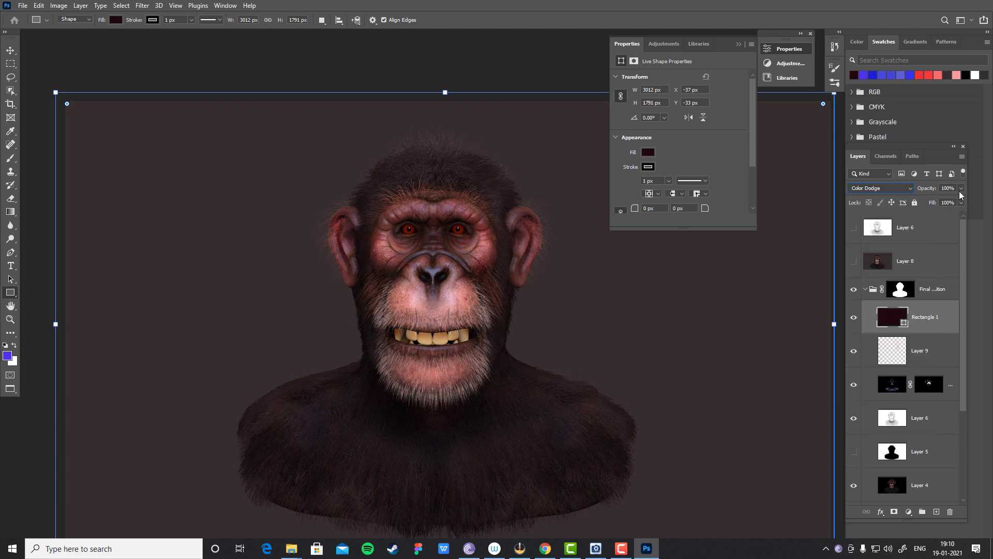
left_click(961, 187)
left_click_drag(959, 200, 929, 198)
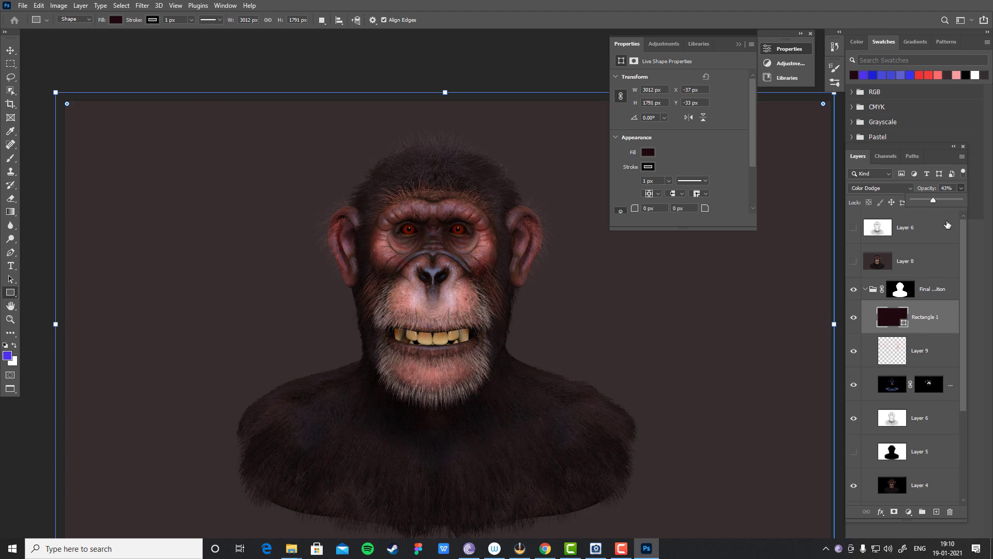
left_click(937, 214)
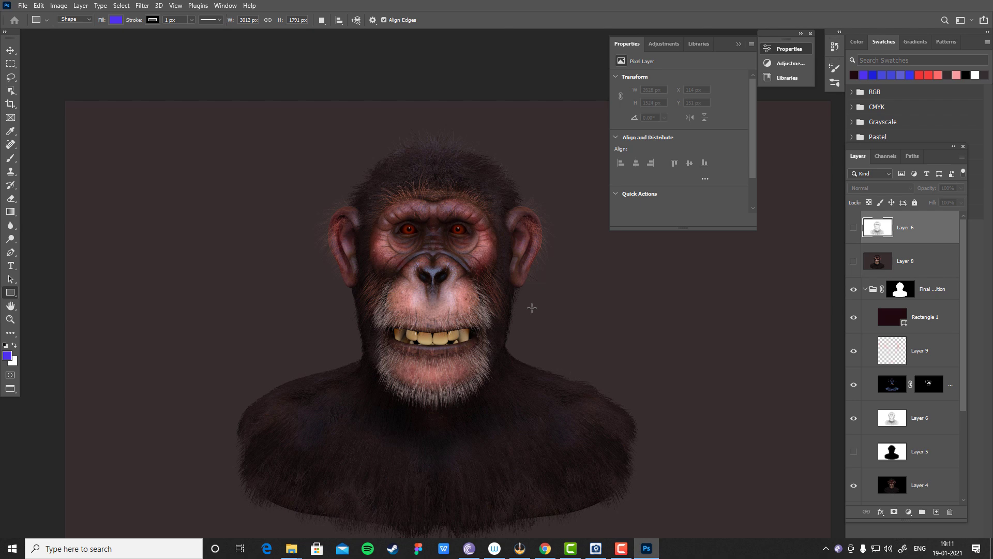
- Collapse the layer properties and review the layer structure of the Final Composition group
left_click(789, 49)
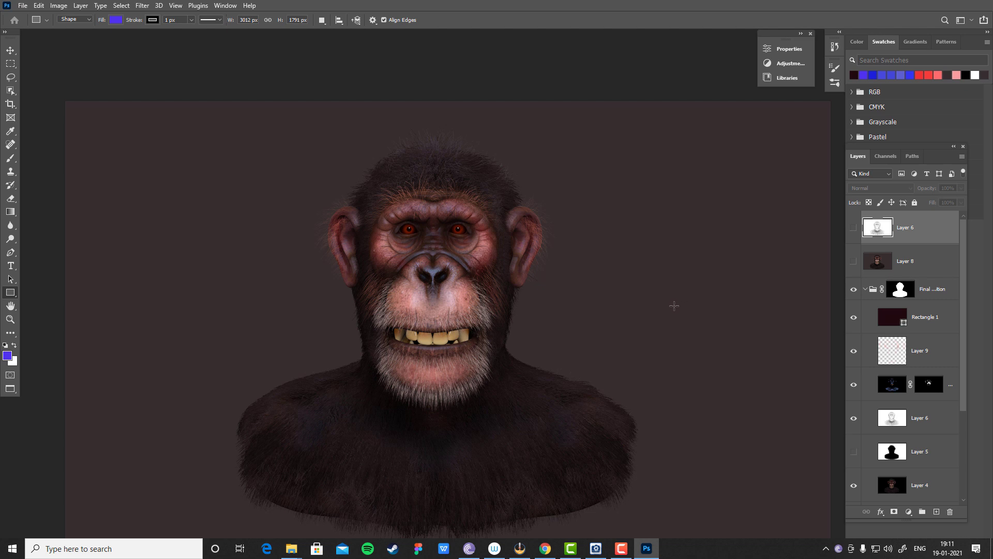
left_click(865, 290)
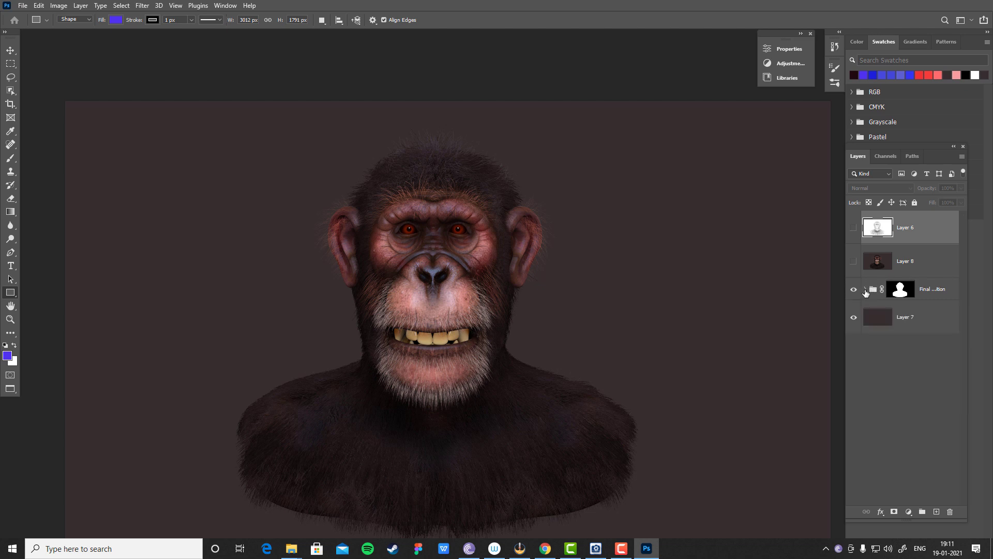
left_click(865, 291)
left_click_drag(961, 243, 978, 337)
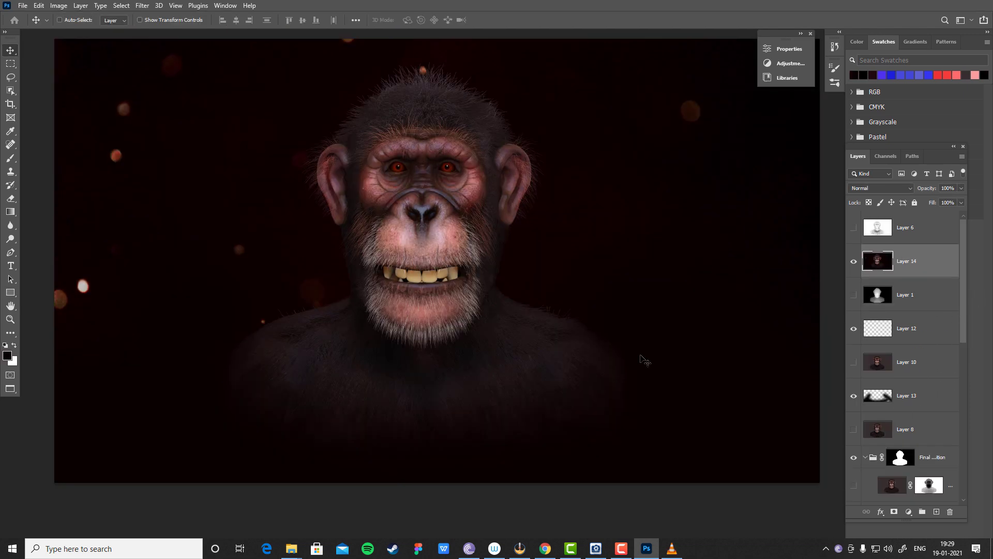
- Inspect the dark ember-lit composite and toggle Layer 14's visibility to compare it with the layers beneath
scroll(644, 361, "up", 2)
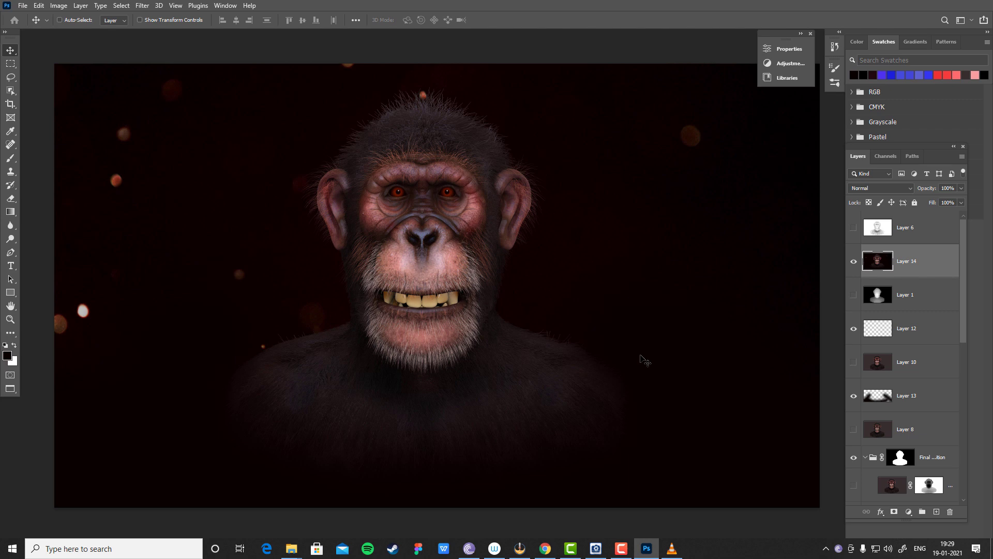
scroll(528, 388, "down", 3)
scroll(528, 388, "up", 4)
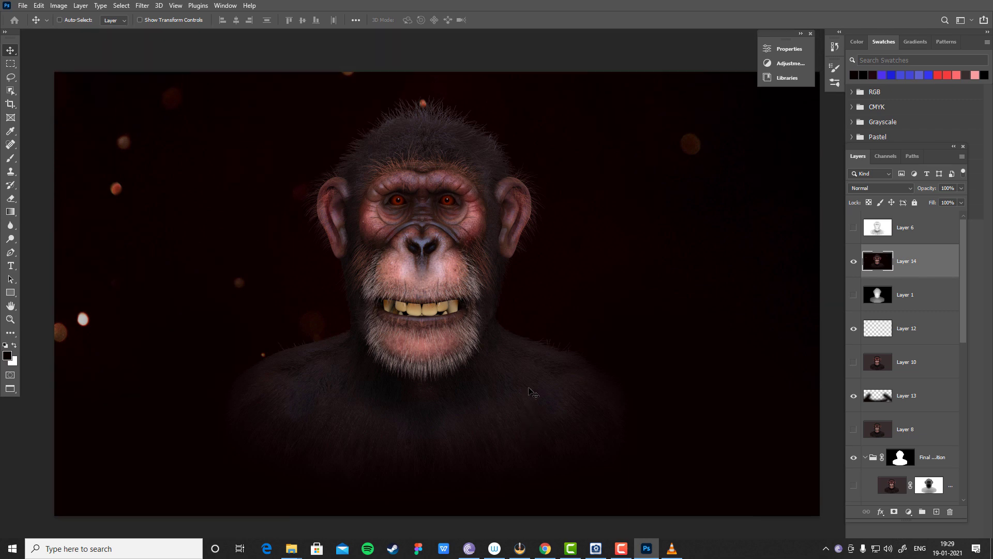
left_click(854, 263)
left_click(854, 263)
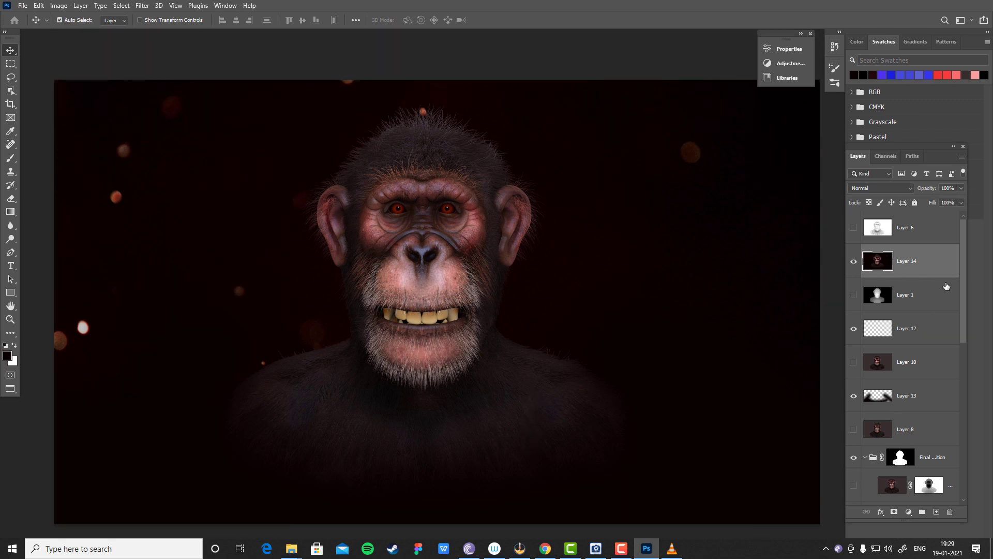
- Select the whole canvas and copy Layer 14 onto a new layer directly above it
key("ctrl+a")
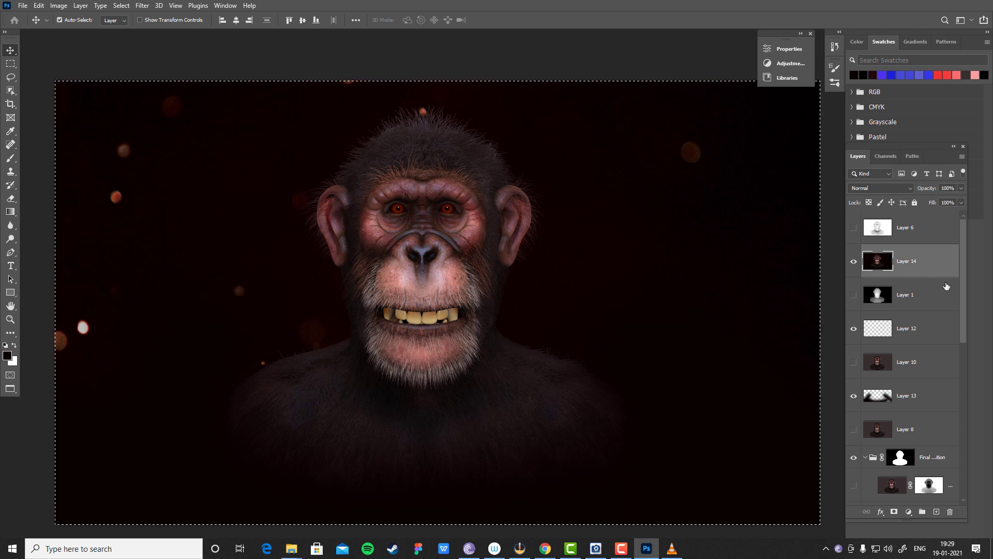
key("ctrl+j")
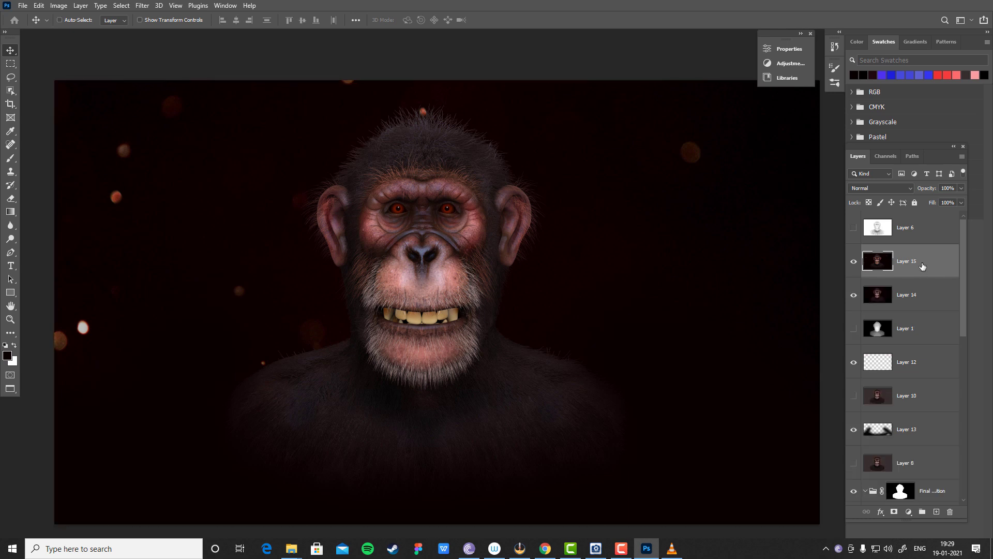
scroll(712, 340, "down", 3)
scroll(711, 339, "up", 4)
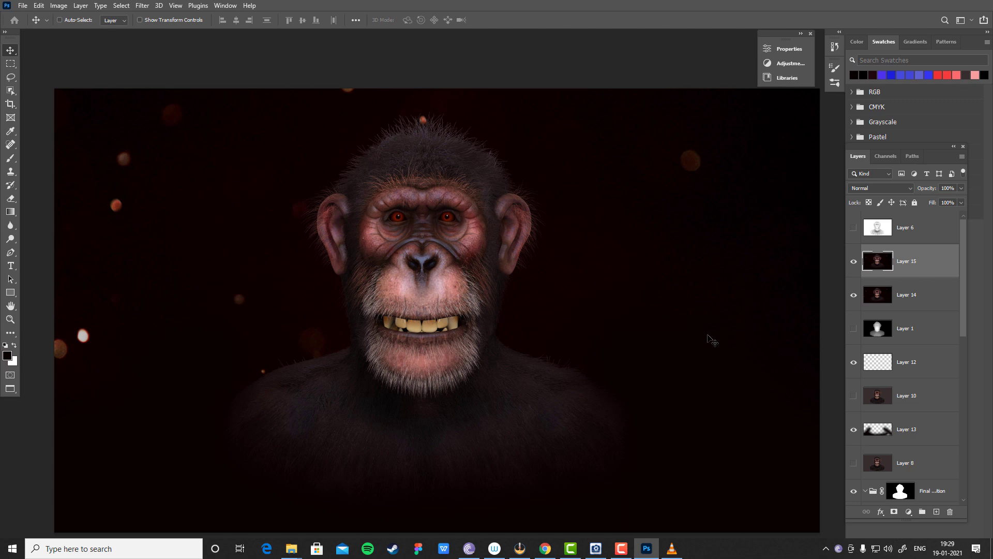
- Step through blend modes on Layer 15, including Color Burn and Color Dodge, compare Screen with Lighten, and settle on Screen
key("shift+plus")
key("shift+plus")
key("shift+plus")
key("shift+plus")
key("shift+plus")
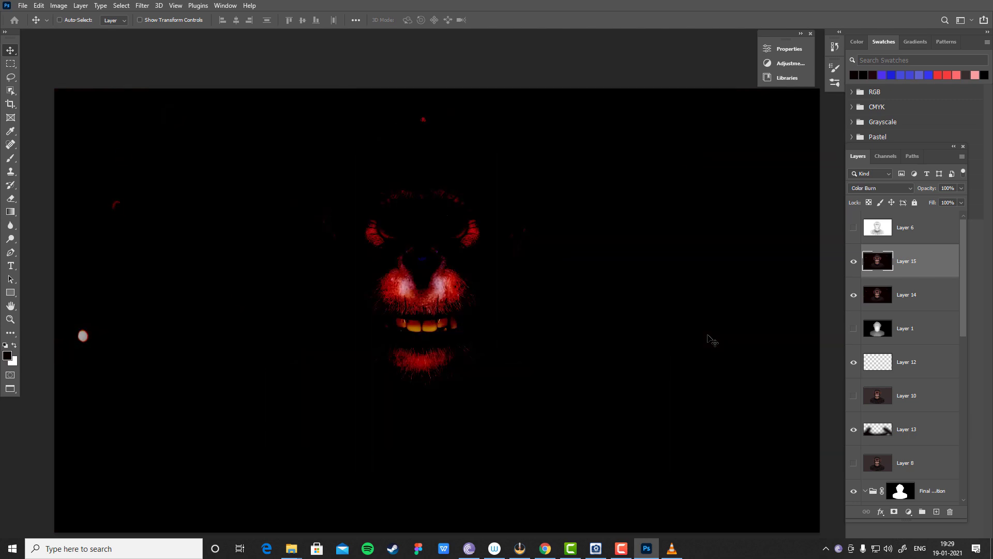
key("shift+plus")
key("shift+plus")
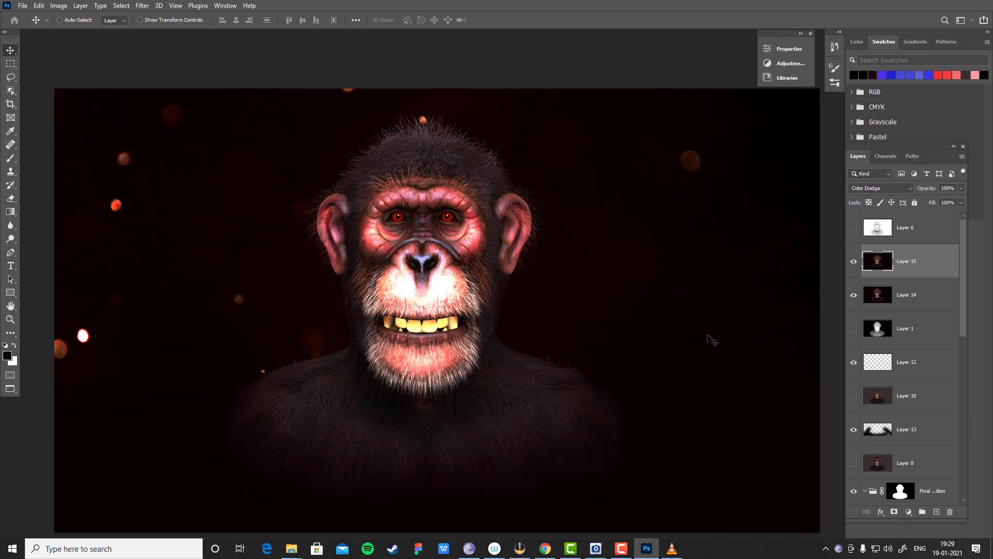
key("shift+minus")
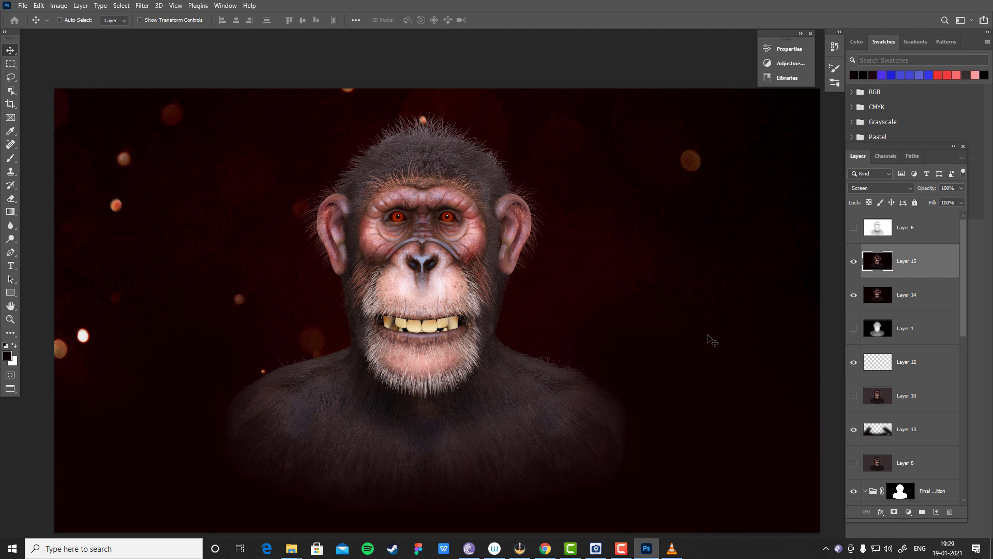
key("shift+minus")
key("shift+plus")
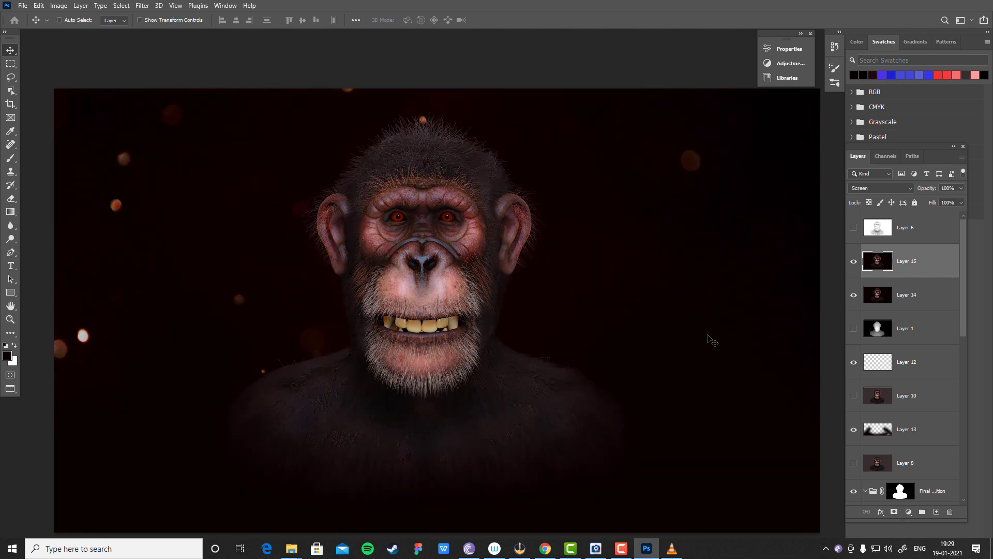
key("shift+minus")
key("shift+plus")
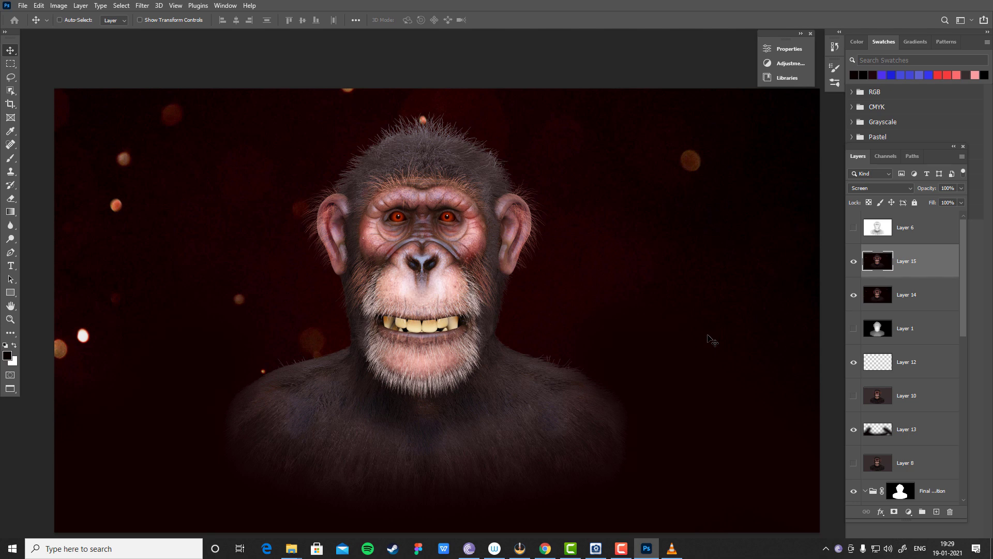
- Cycle Layer 15 through the other blend modes, including Lighten, Linear Light, Subtract and Darken, and return it to Screen
key("shift+minus")
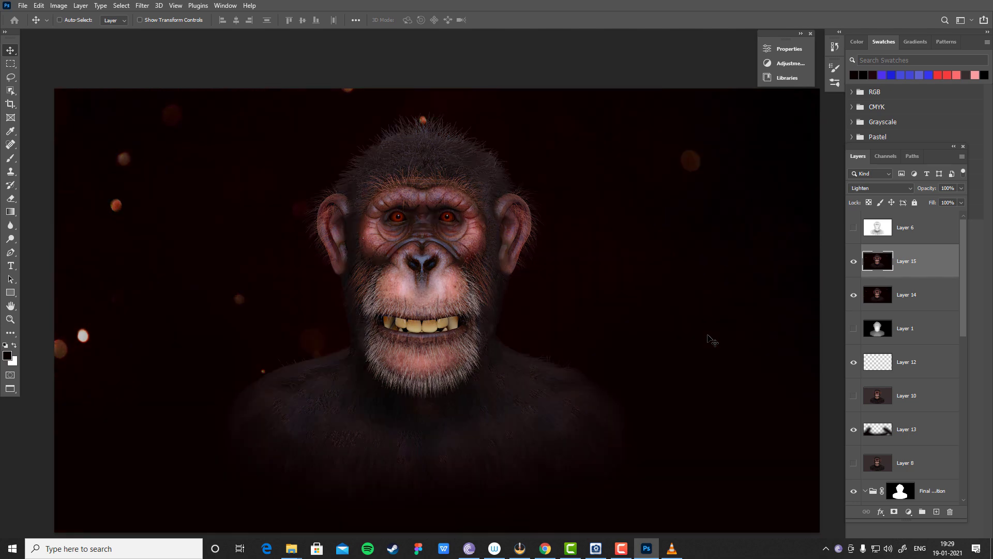
key("shift+plus")
key("shift+minus")
key("shift+plus")
key("shift+plus")
key("shift+plus")
key("shift+plus")
key("shift+plus")
key("shift+plus")
key("shift+plus")
key("shift+plus")
key("shift+plus")
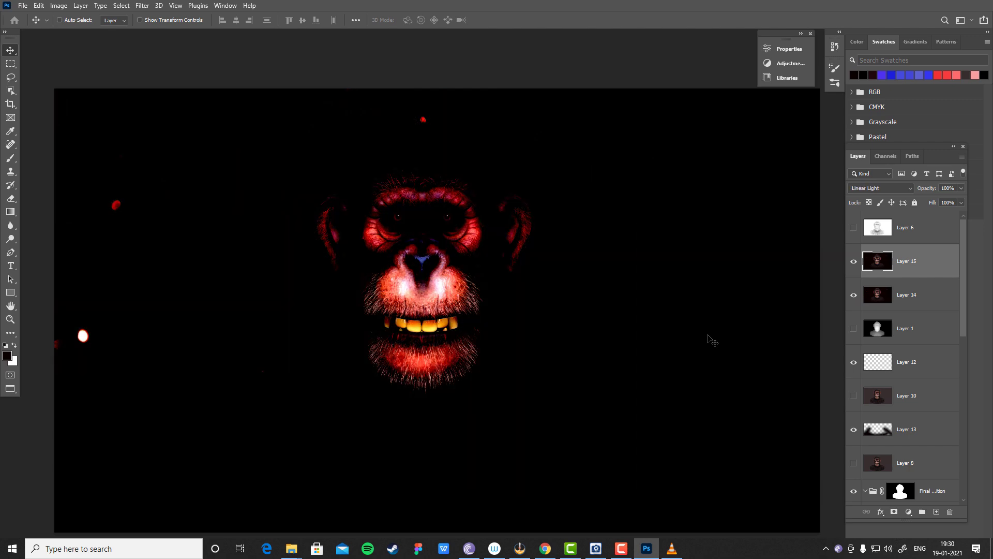
key("shift+plus")
key("shift+plus")
key("shift+plus")
key("shift+plus")
key("shift+plus")
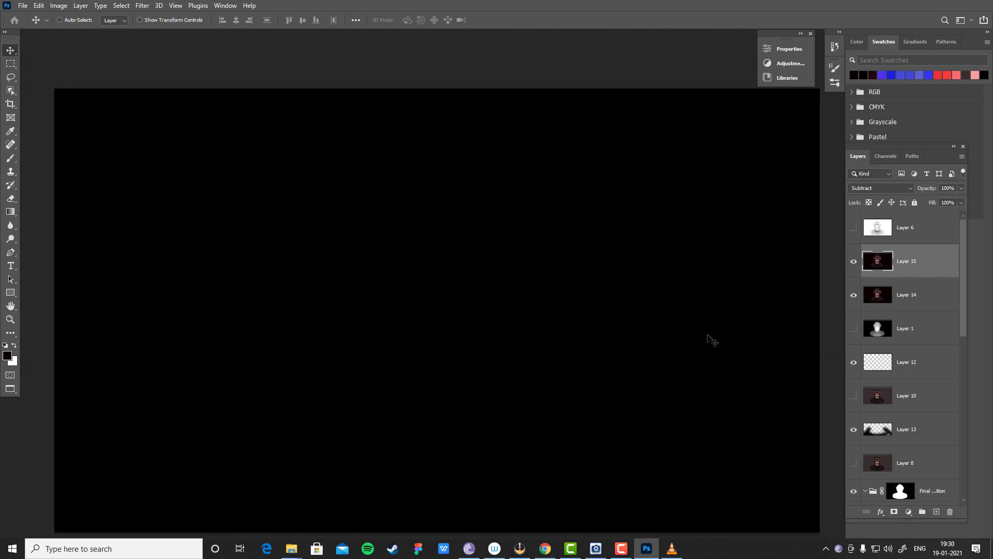
key("shift+plus")
key("shift+plus")
key("shift+plus")
key("shift+plus")
key("shift+plus")
key("shift+plus")
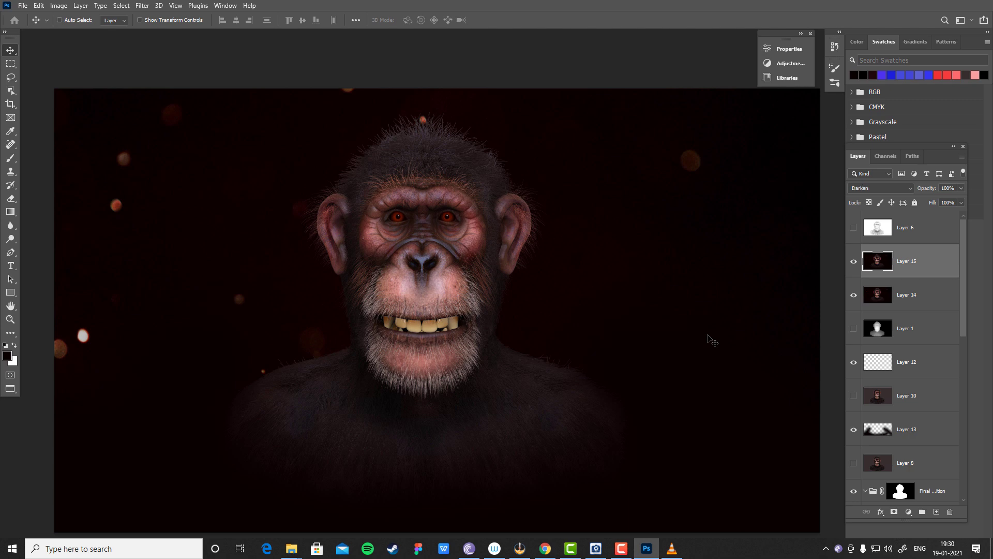
key("shift+plus")
key("shift+plus")
key("shift+plus")
key("shift+plus")
key("shift+plus")
key("shift+plus")
key("shift+plus")
key("shift+minus")
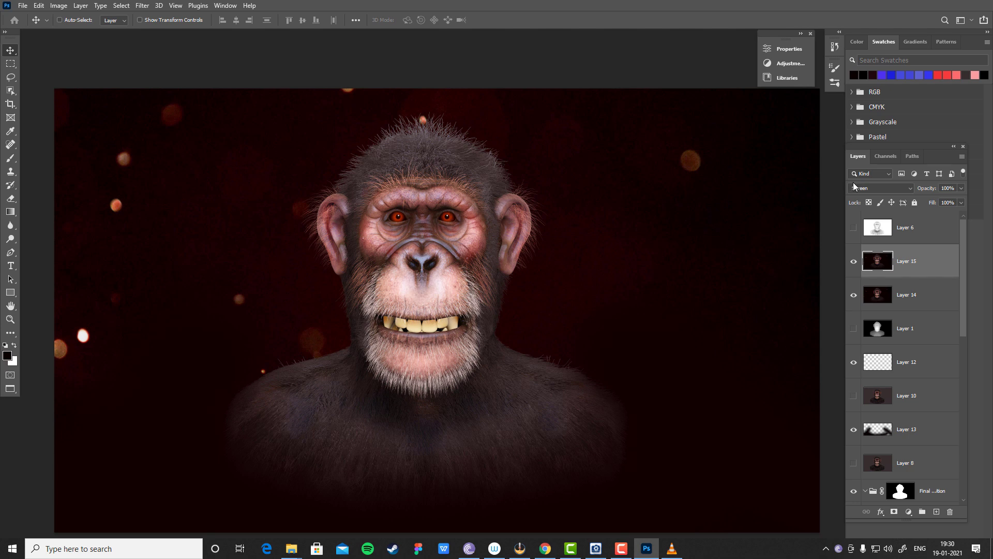
- Set Layer 15's opacity to 30% and toggle its visibility to compare the portrait with and without it
key("3")
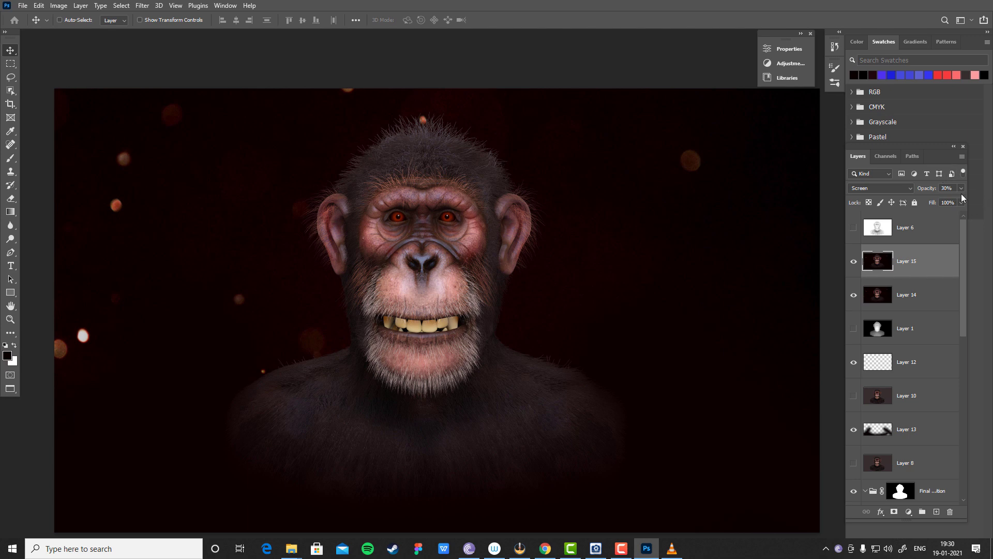
left_click(853, 263)
left_click(854, 263)
left_click(854, 263)
left_click(854, 262)
- Duplicate Layer 15 and give the copy 70% opacity and the Soft Light blend mode
key("ctrl+j")
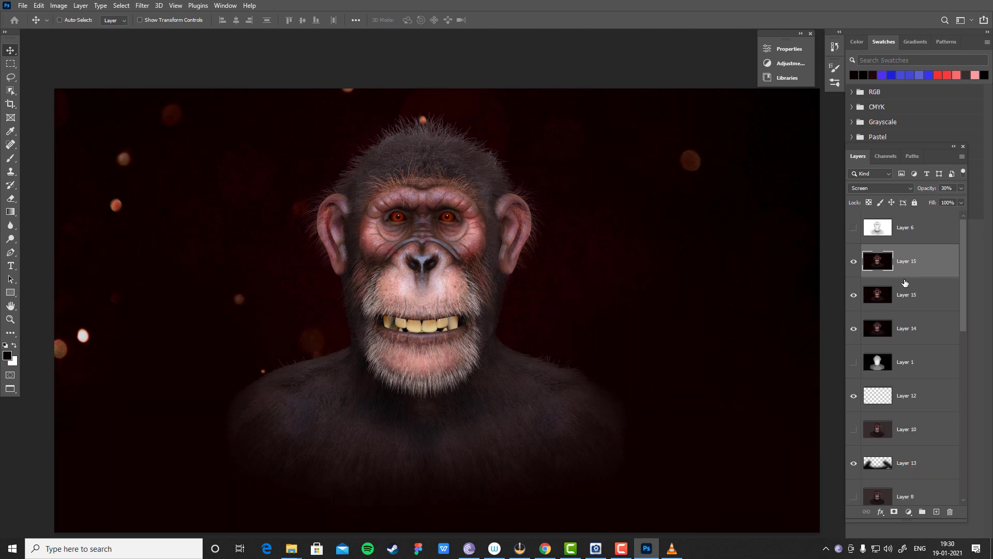
key("7")
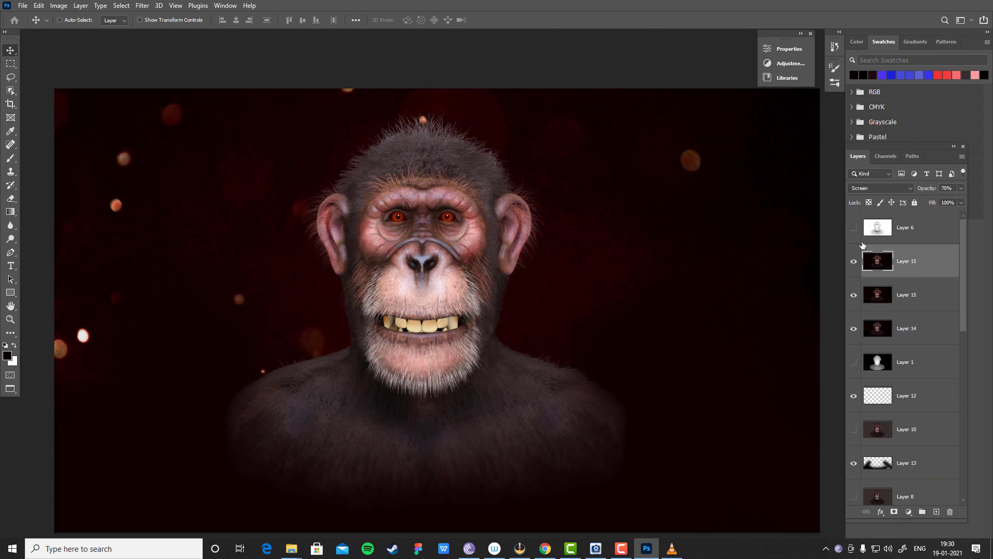
left_click(878, 190)
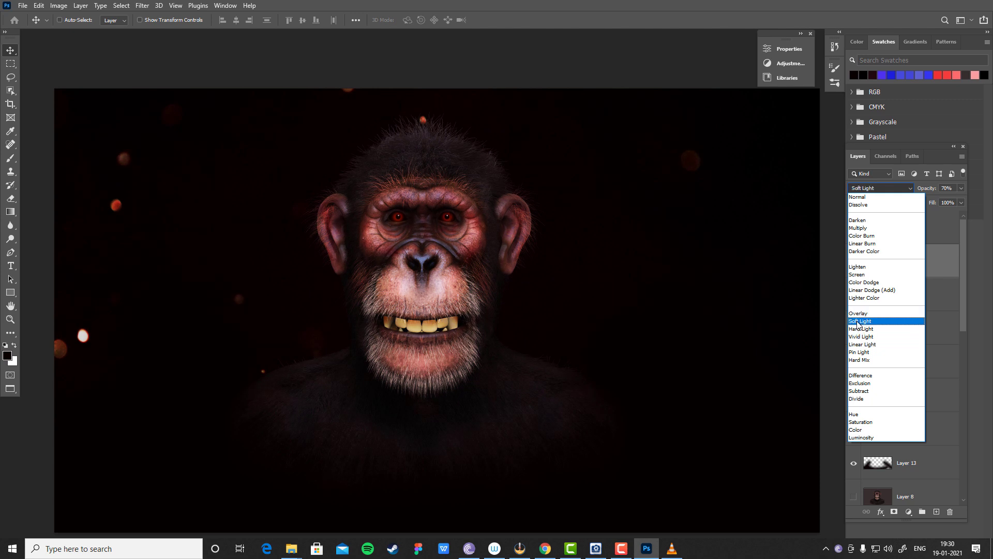
left_click(857, 321)
- Toggle the visibility of the Soft Light copy and the Screen layer beneath it to compare their separate effects
left_click(854, 263)
left_click(859, 266)
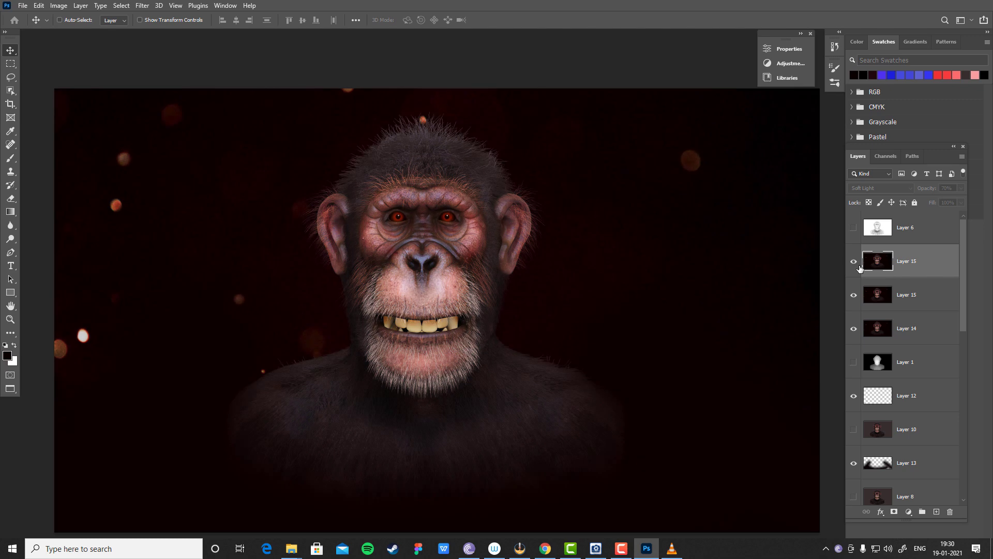
left_click(859, 266)
left_click(859, 294)
left_click(857, 295)
left_click(855, 263)
left_click(855, 263)
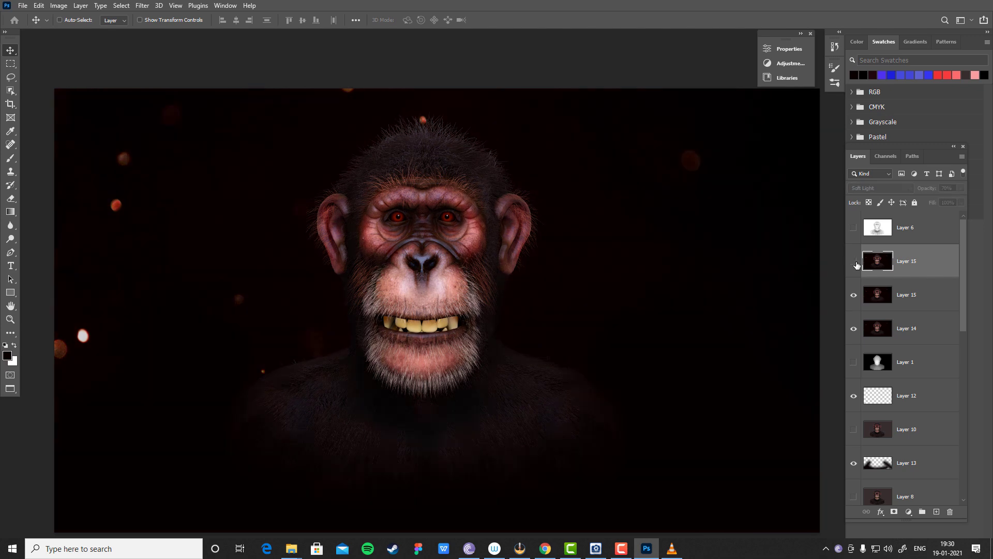
left_click(854, 263)
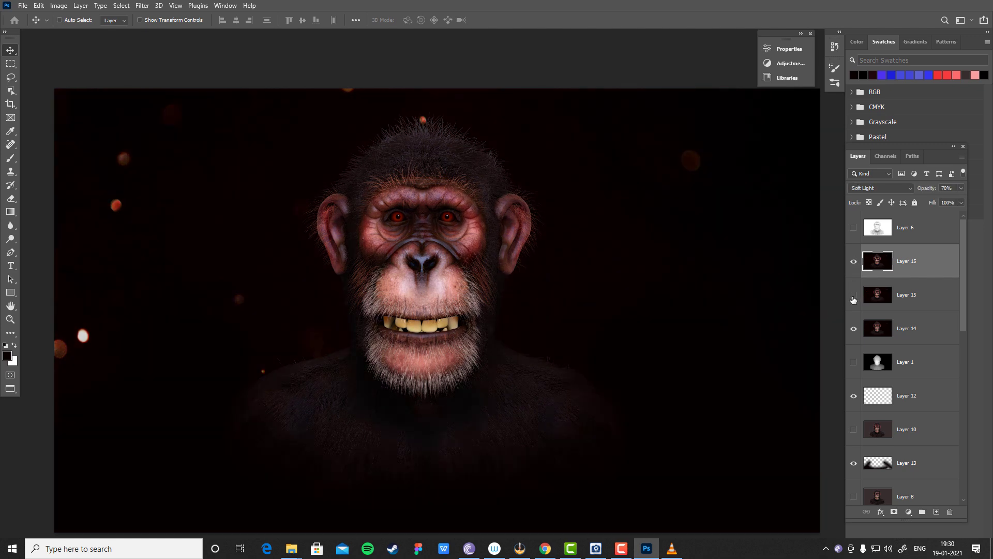
left_click(854, 298)
left_click(853, 298)
- Set the upper Soft Light copy's opacity to 40% and the Screen layer's opacity to 60%
left_click(910, 294)
left_click(913, 263)
left_click(921, 301)
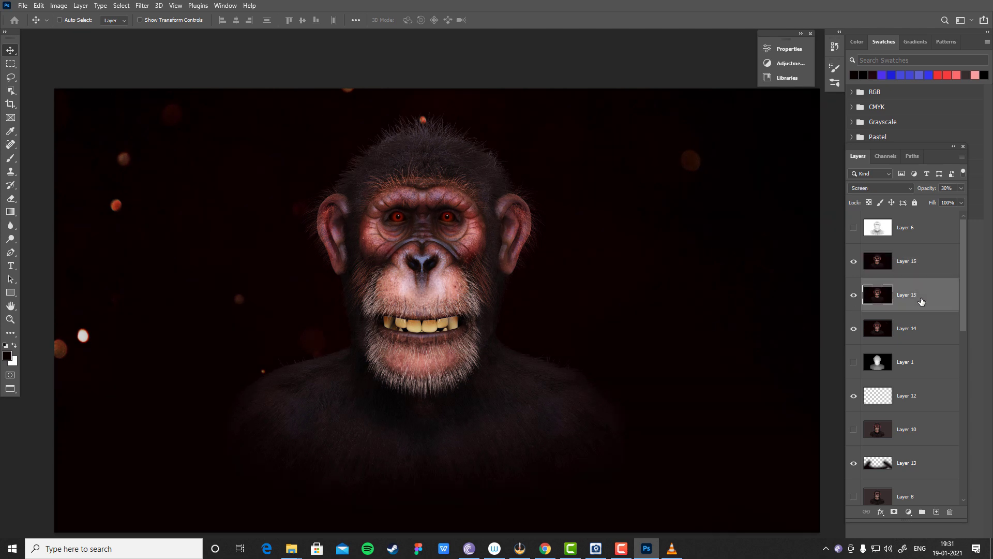
key("7")
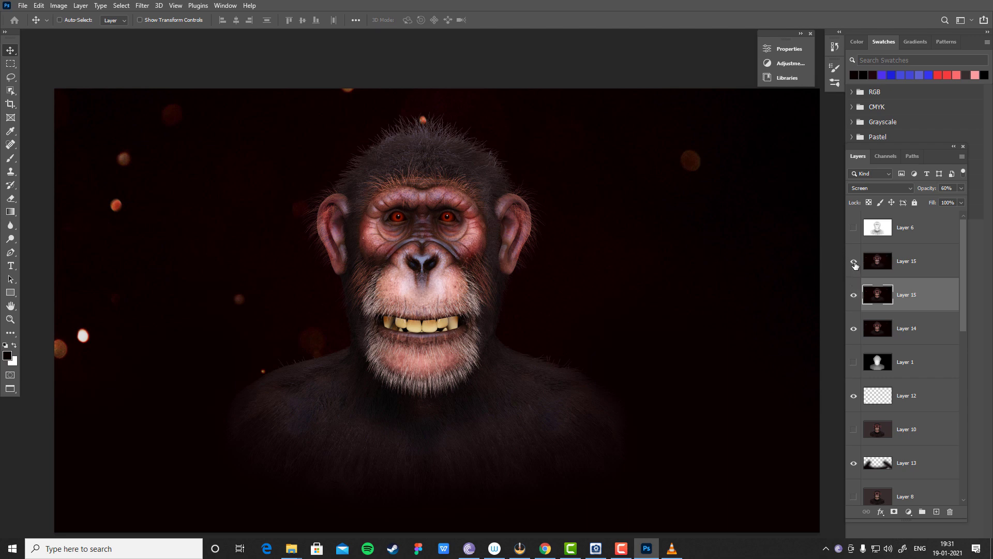
- Toggle the two Layer 15 copies on and off and examine their effect on the chimpanzee's face
left_click(854, 262)
left_click(854, 295)
left_click(855, 296)
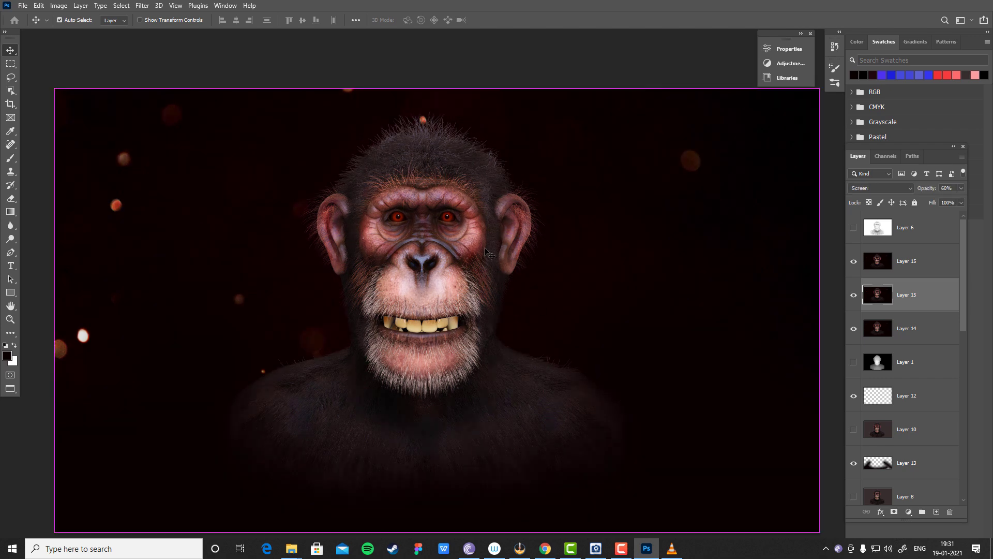
scroll(506, 231, "right", 1)
scroll(504, 229, "left", 2)
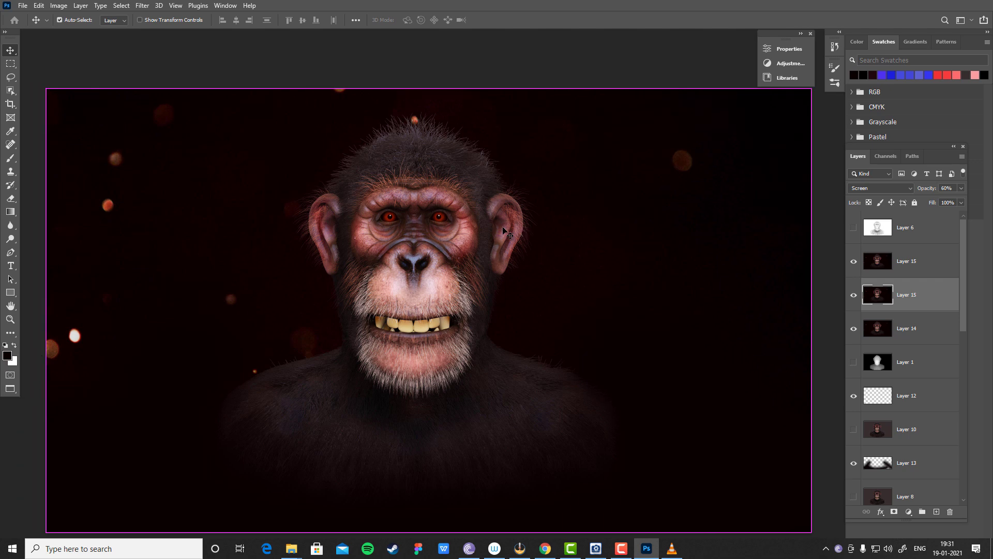
scroll(494, 338, "up", 1)
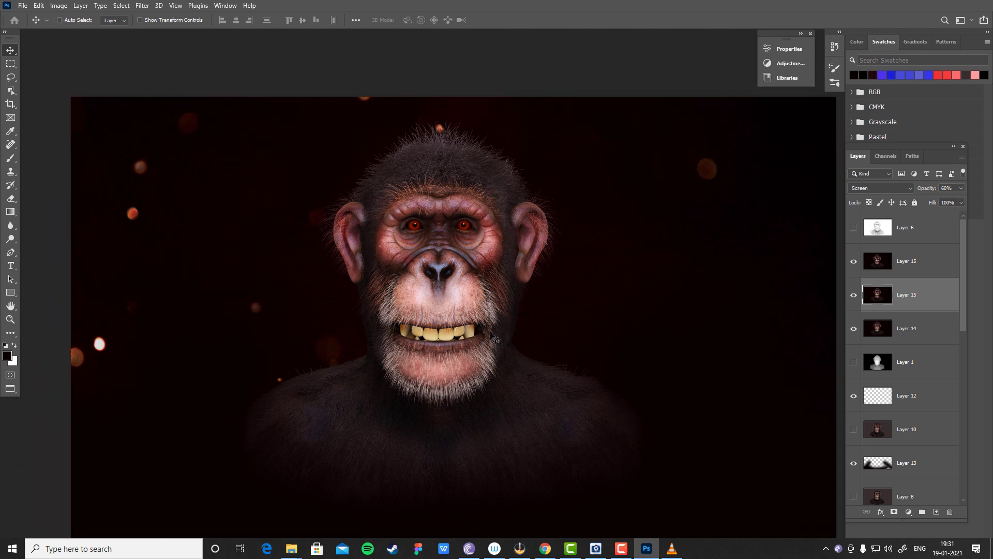
- Collapse the Final Composition group in the layer stack
scroll(963, 419, "down", 3)
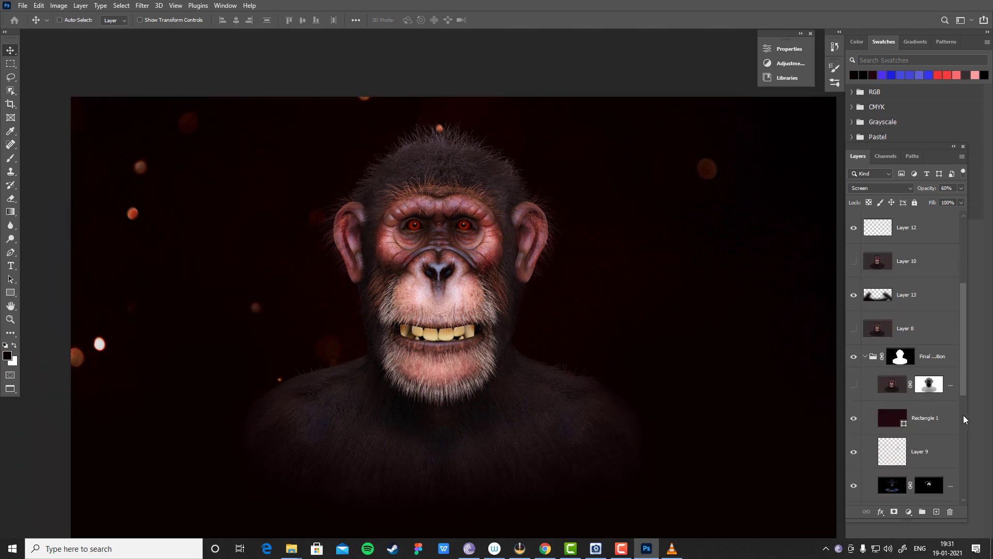
scroll(950, 413, "down", 4)
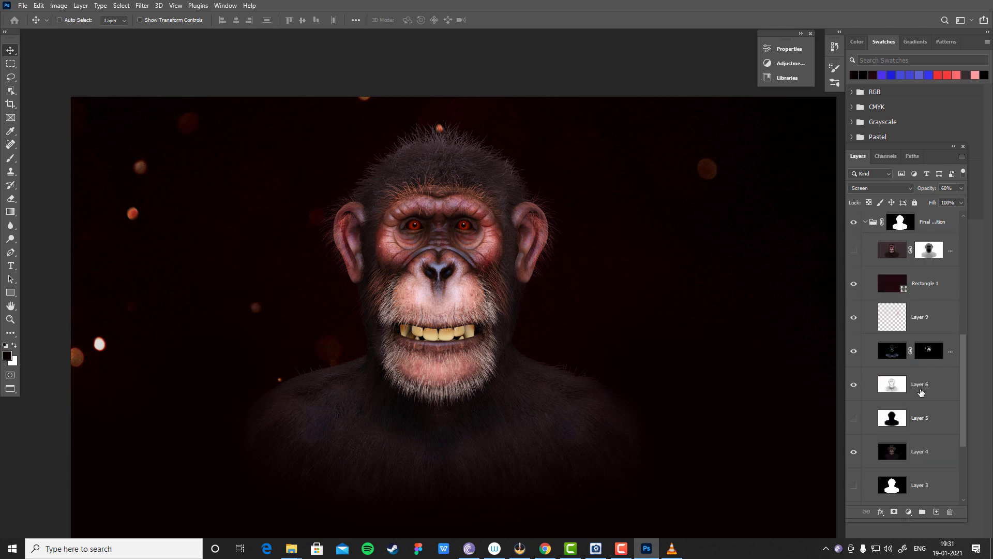
left_click(865, 227)
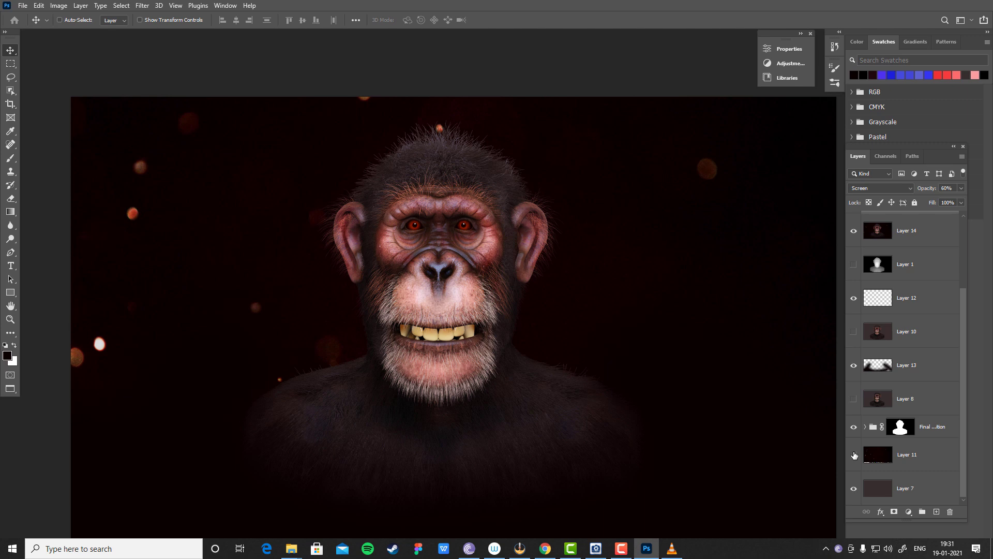
- Group Layer 14 together with both Layer 15 copies above it
scroll(854, 456, "up", 3)
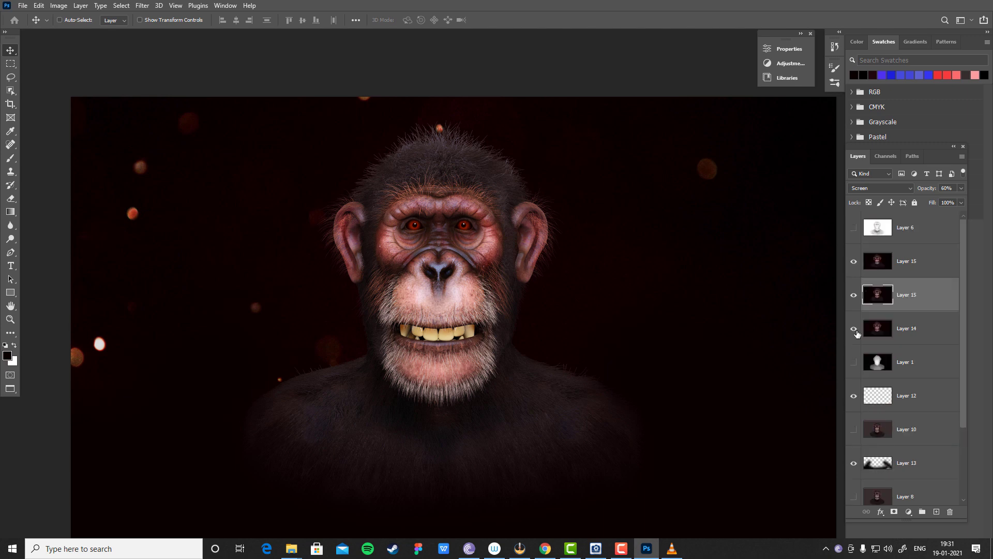
left_click(905, 329)
left_click(915, 266, "shift")
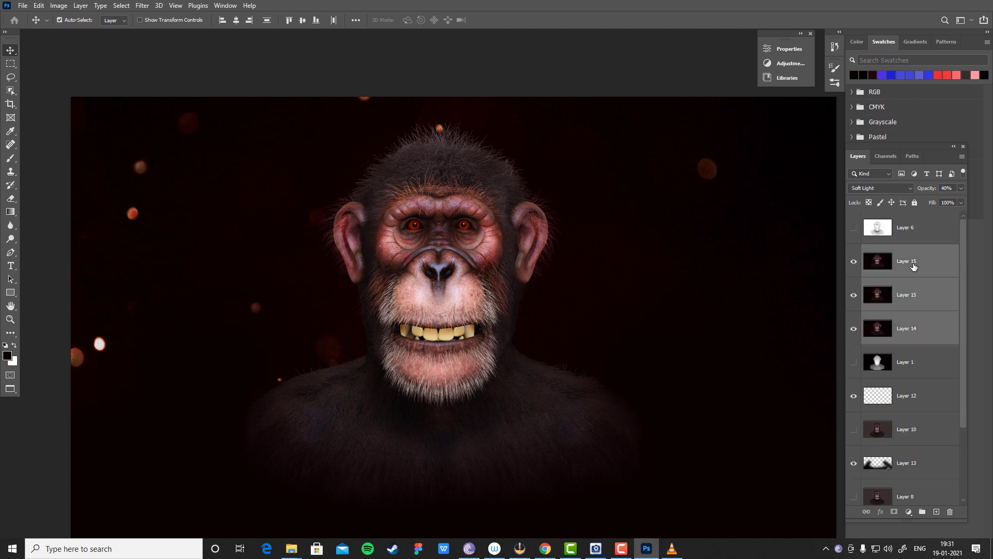
key("ctrl+g")
- Toggle the visibility of Group 1 and of the Layer 11 background to compare the portrait with and without them
left_click(854, 251)
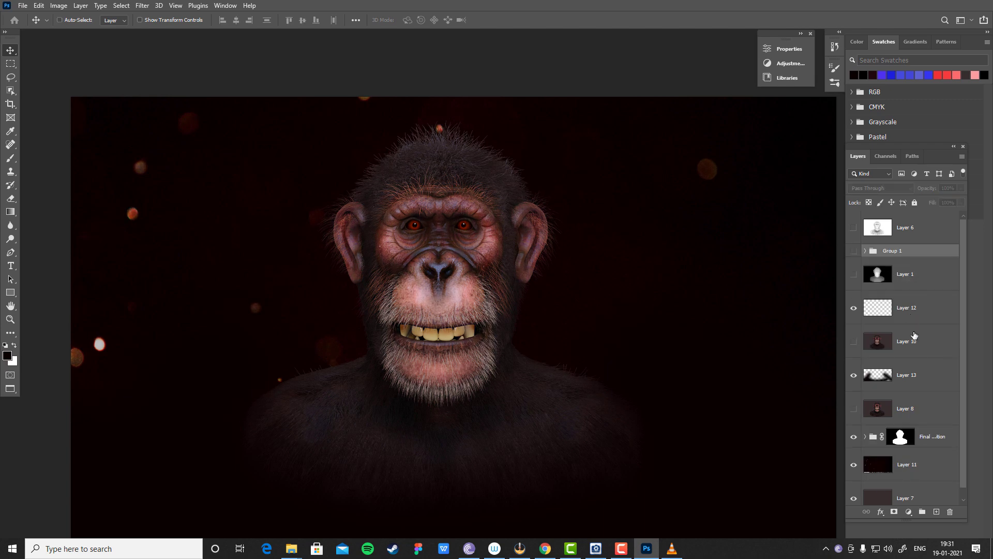
scroll(908, 401, "down", 1)
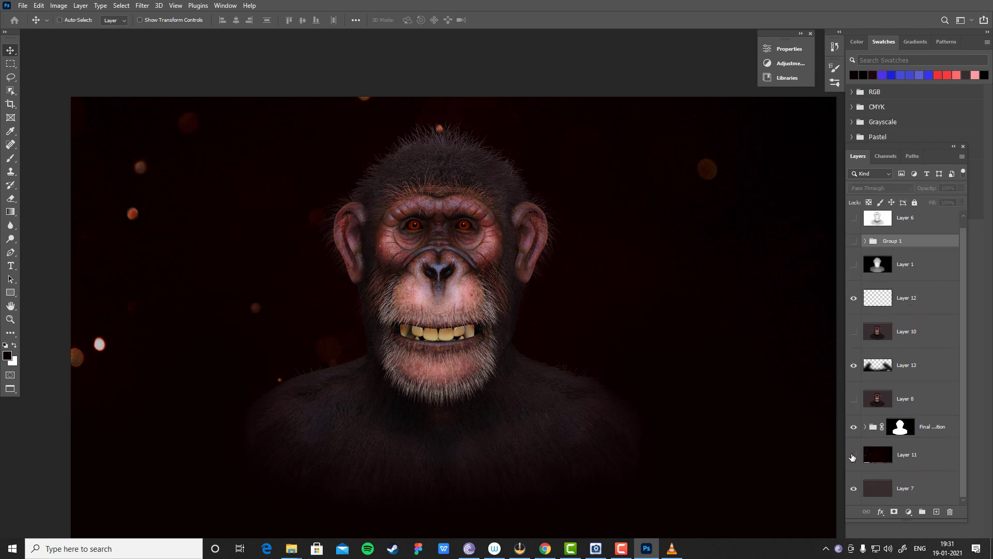
left_click(853, 457)
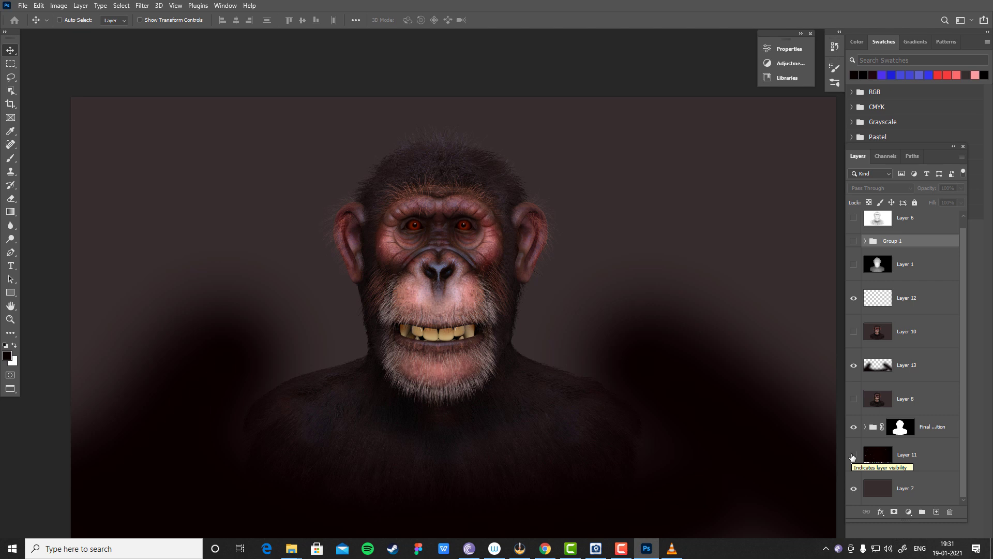
left_click(853, 456)
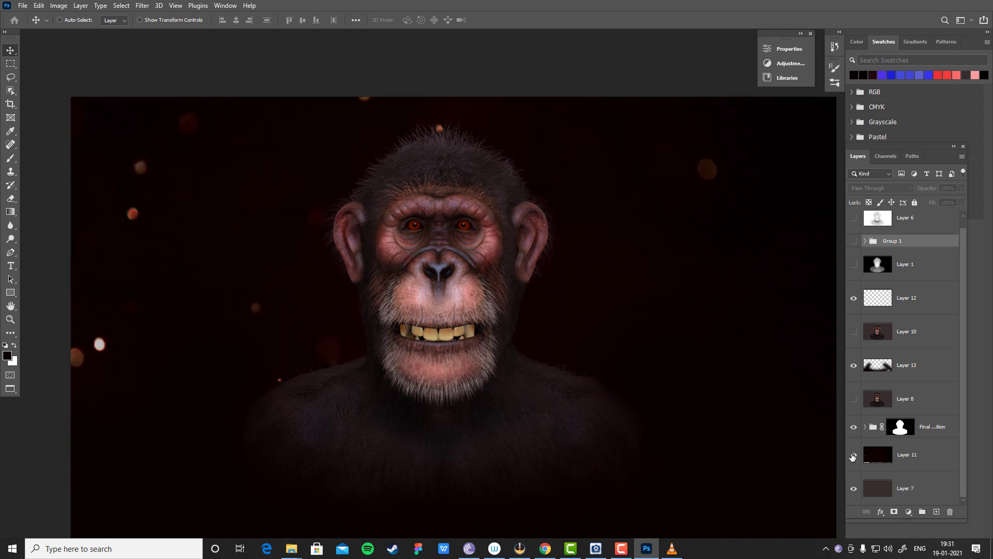
scroll(895, 460, "up", 1)
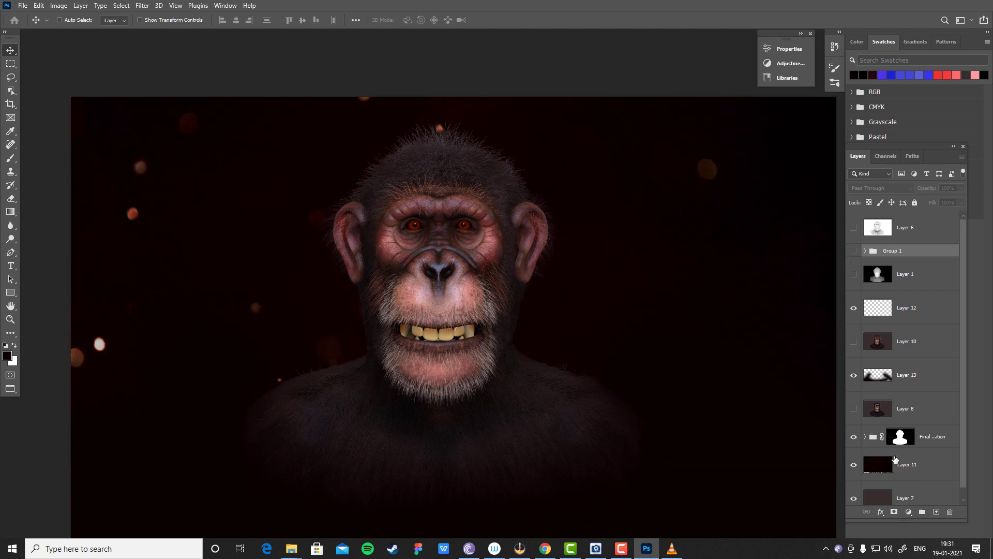
scroll(873, 311, "down", 1)
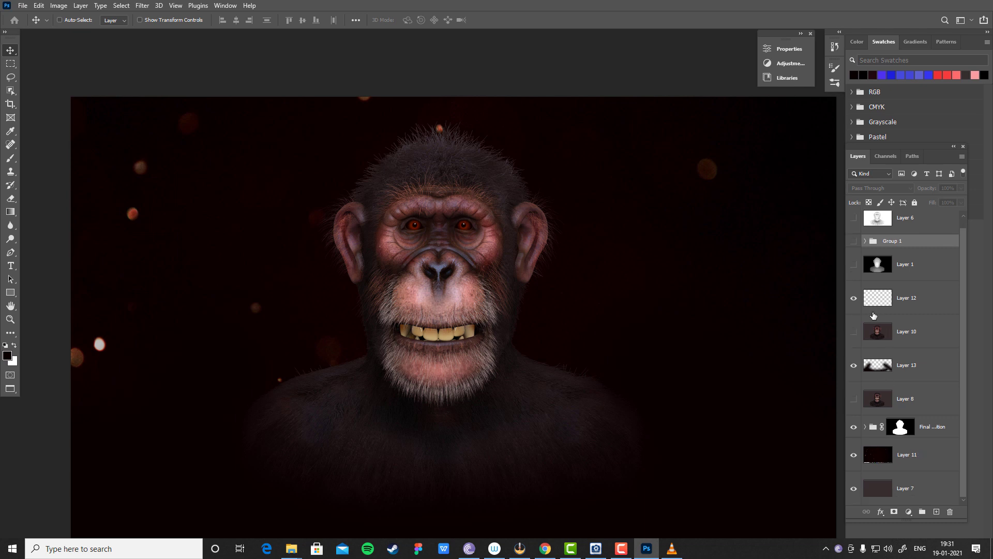
scroll(873, 311, "up", 1)
left_click(853, 253)
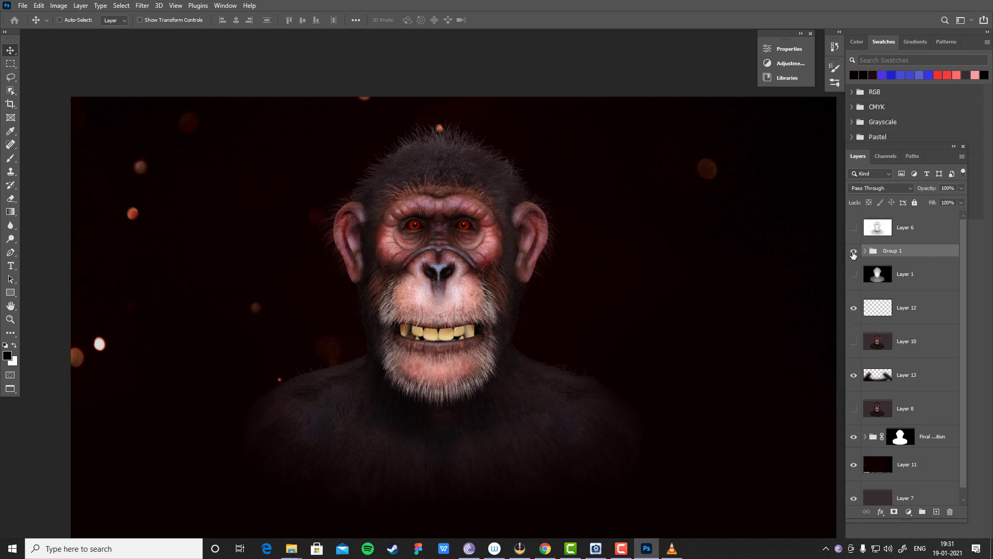
- Examine the finished chimpanzee composite up close and as a whole canvas
scroll(398, 278, "down", 3)
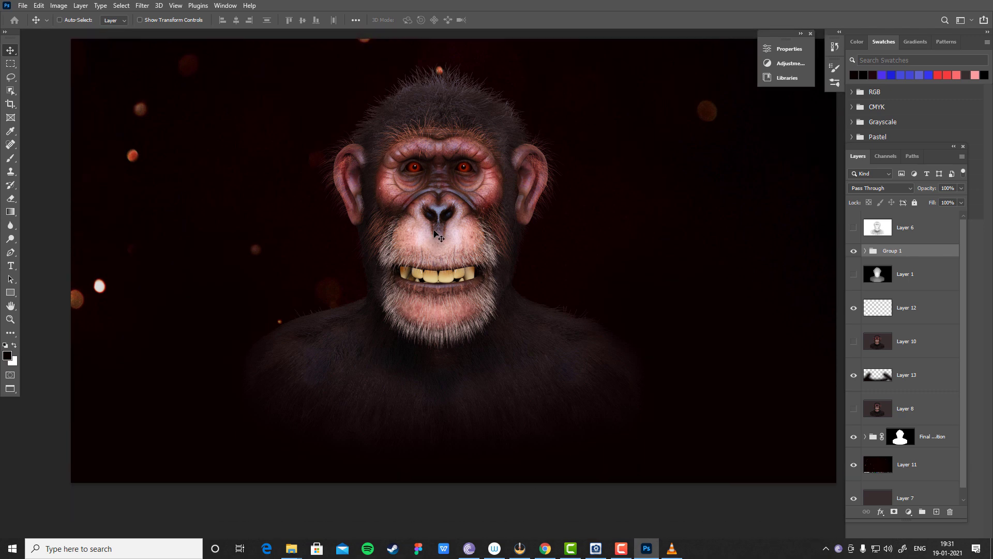
scroll(481, 235, "up", 2)
scroll(483, 238, "down", 2)
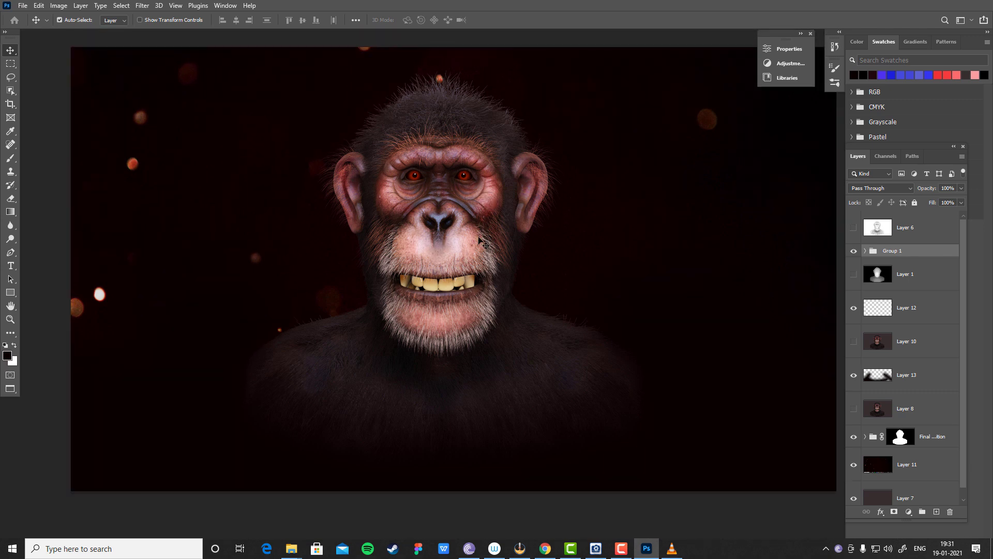
scroll(481, 241, "down", 1)
scroll(482, 241, "up", 1)
scroll(481, 241, "down", 2)
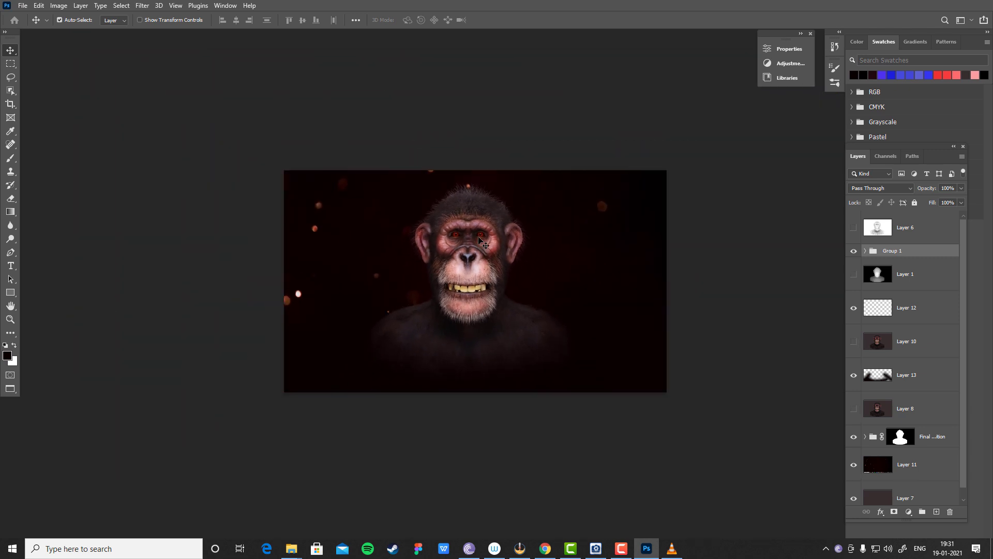
scroll(480, 239, "up", 1)
key("ctrl")
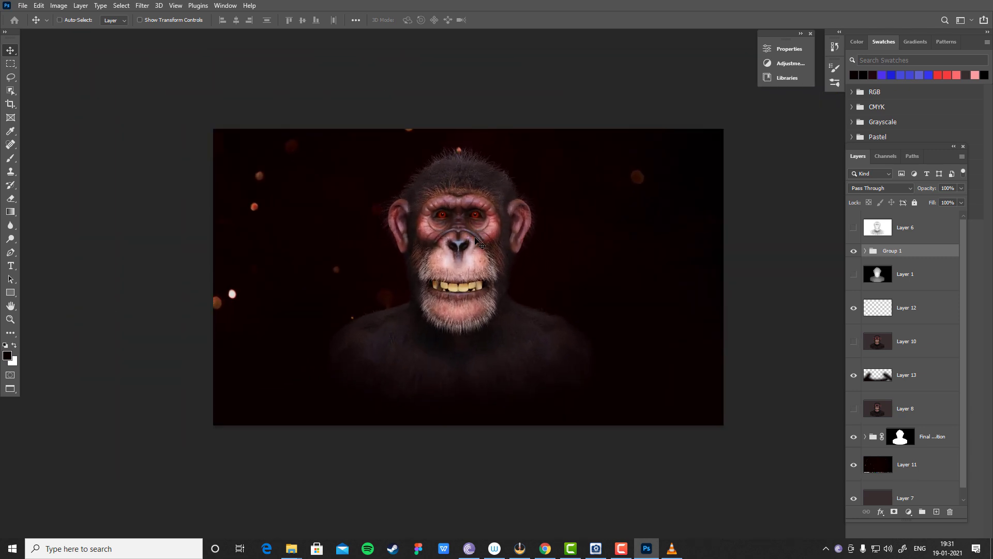
key("ctrl")
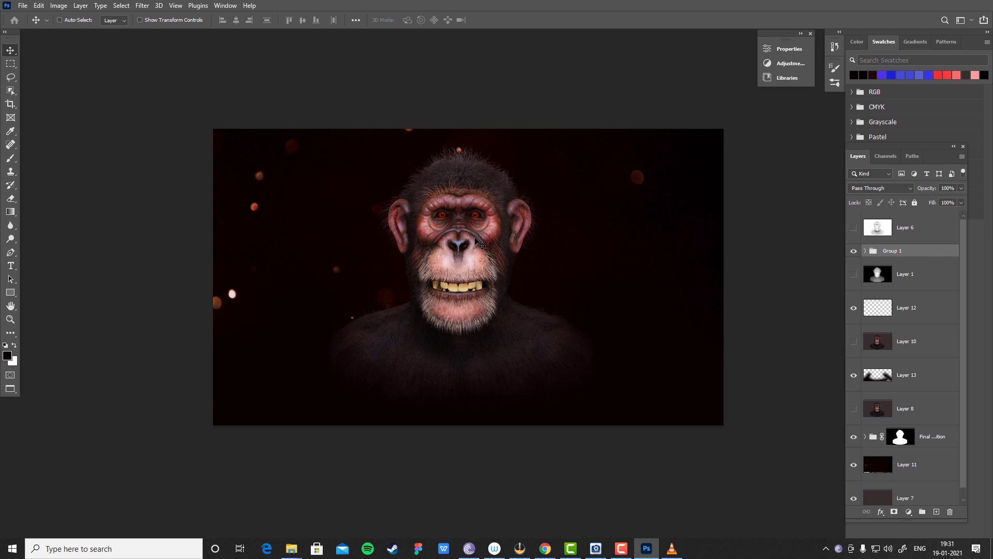